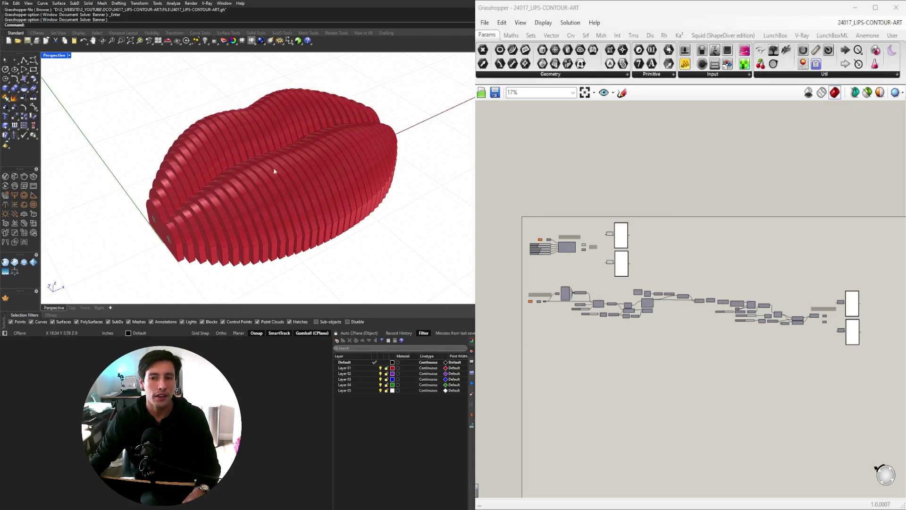
Step: Examine the contoured lips model, the full tutorial script, and the Contour Array Art master cluster
right_click_drag(378, 134, 161, 227)
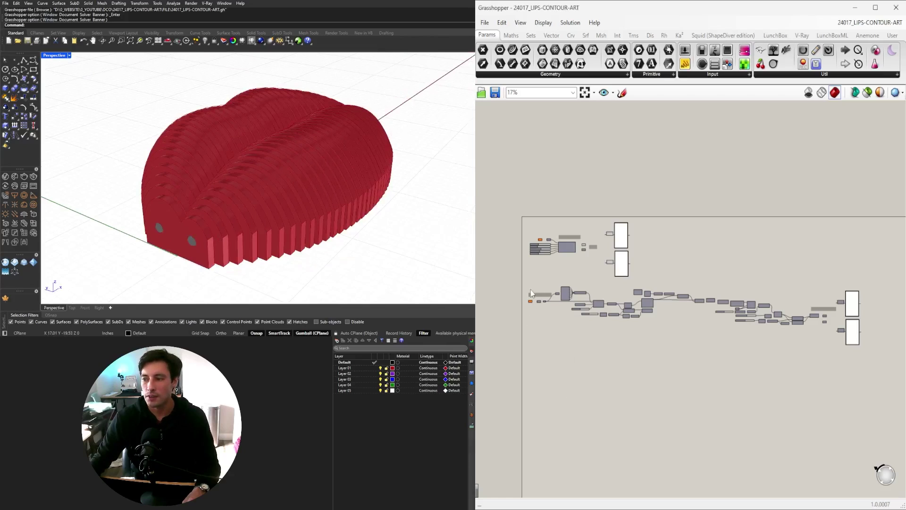
right_click_drag(415, 201, 453, 218)
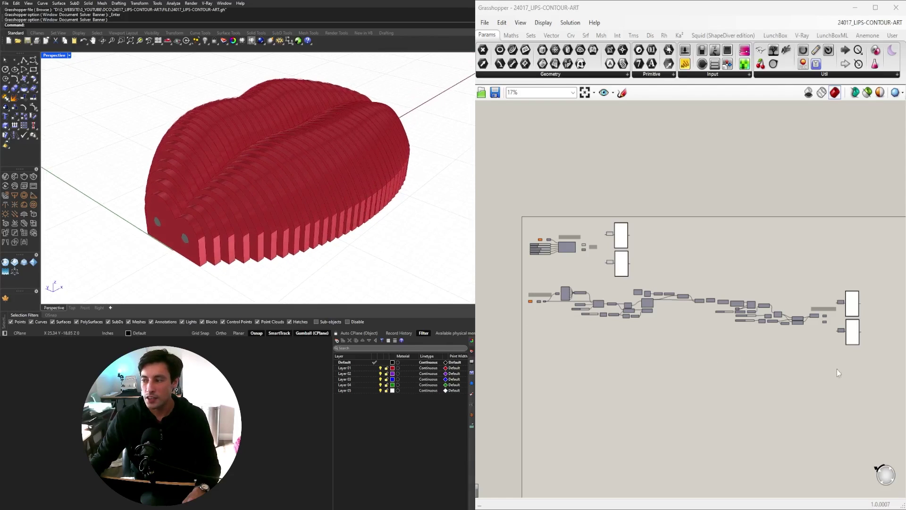
left_click_drag(864, 367, 524, 285)
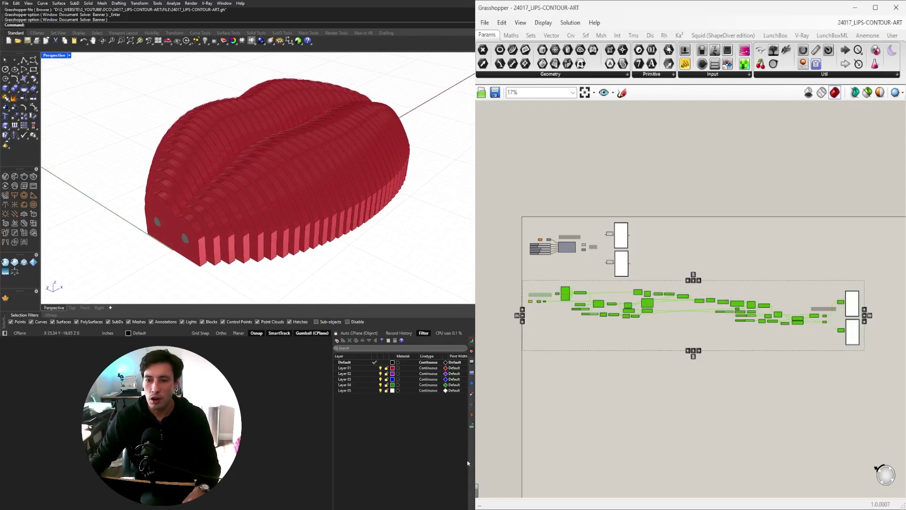
left_click(614, 367)
scroll(586, 255, "up", 5)
left_click_drag(828, 310, 542, 187)
scroll(614, 269, "down", 4)
left_click(701, 440)
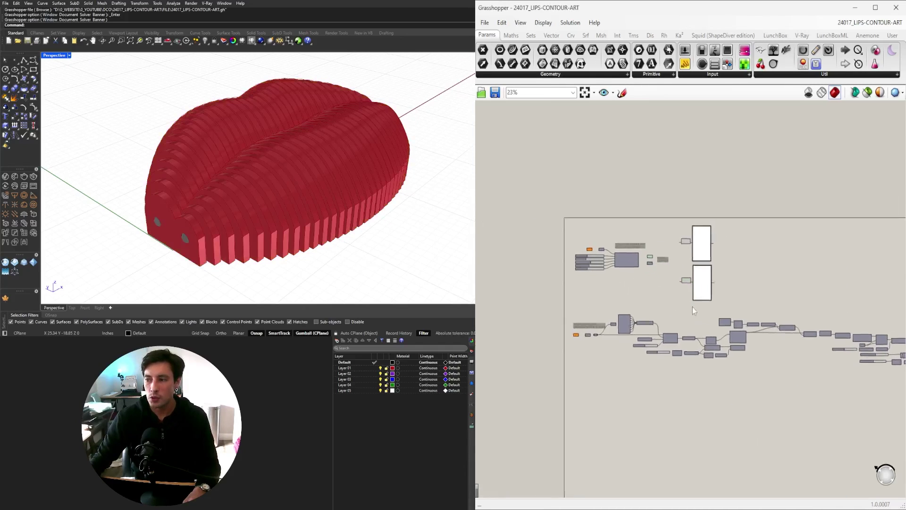
scroll(618, 269, "up", 4)
scroll(641, 228, "down", 5)
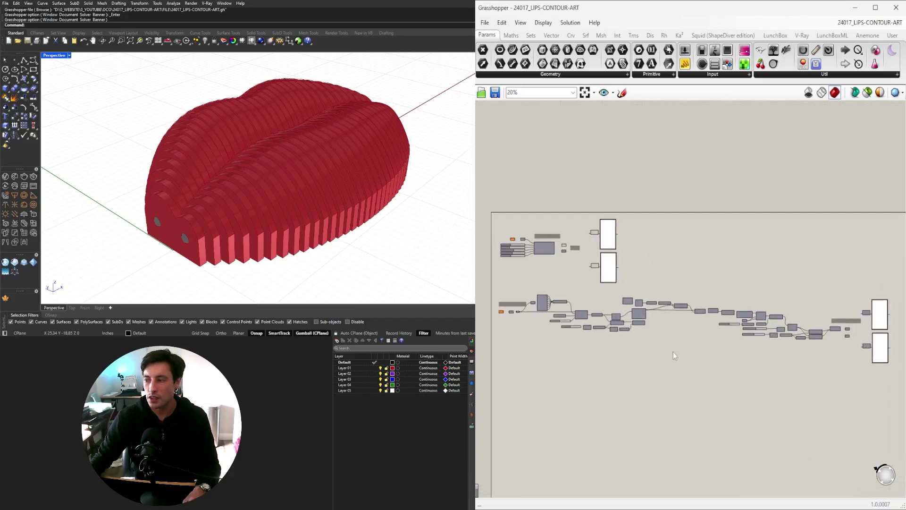
scroll(673, 352, "down", 2)
left_click_drag(834, 376, 550, 312)
scroll(550, 312, "up", 4)
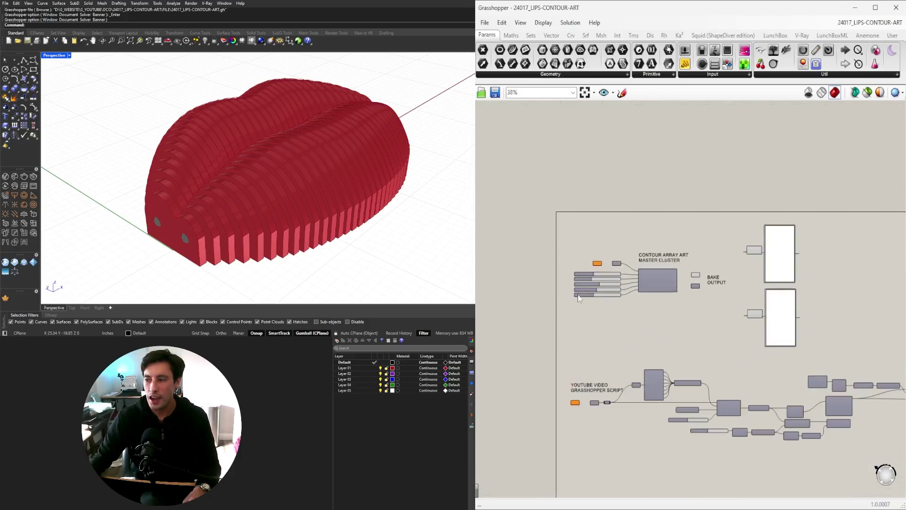
scroll(579, 297, "up", 5)
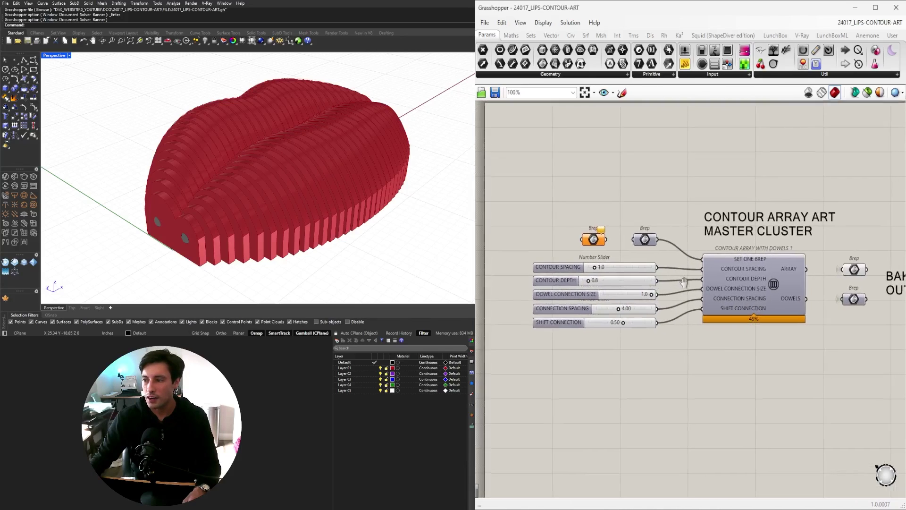
Step: Try a contour spacing of 1.7 on the master cluster and raise it to 2.0
scroll(585, 264, "up", 3)
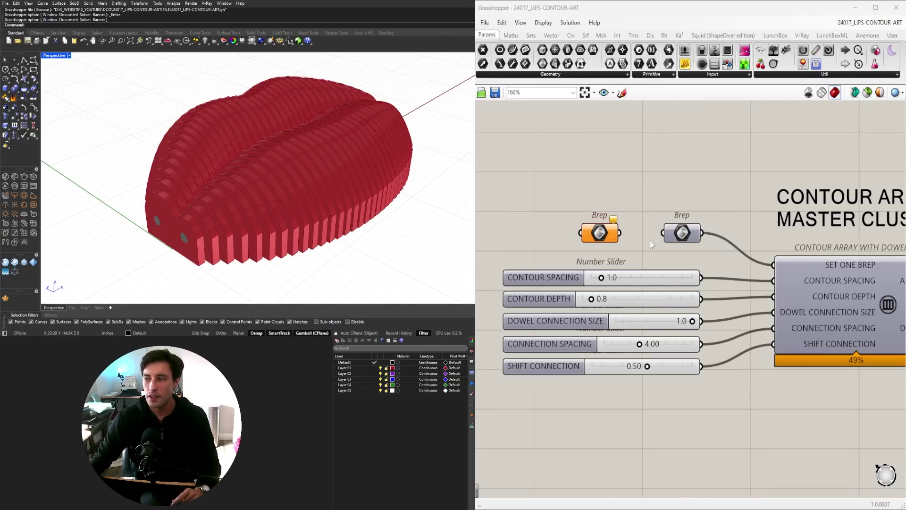
mouse_move(688, 235)
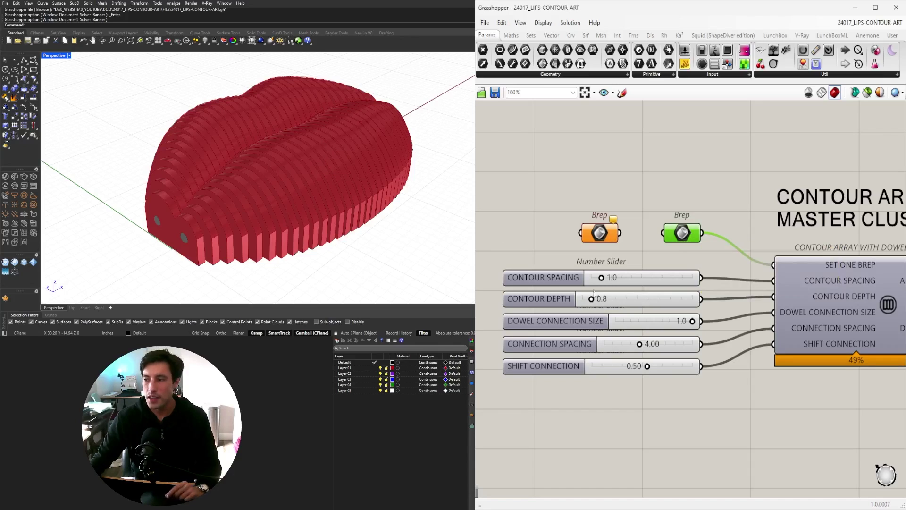
scroll(606, 282, "up", 3)
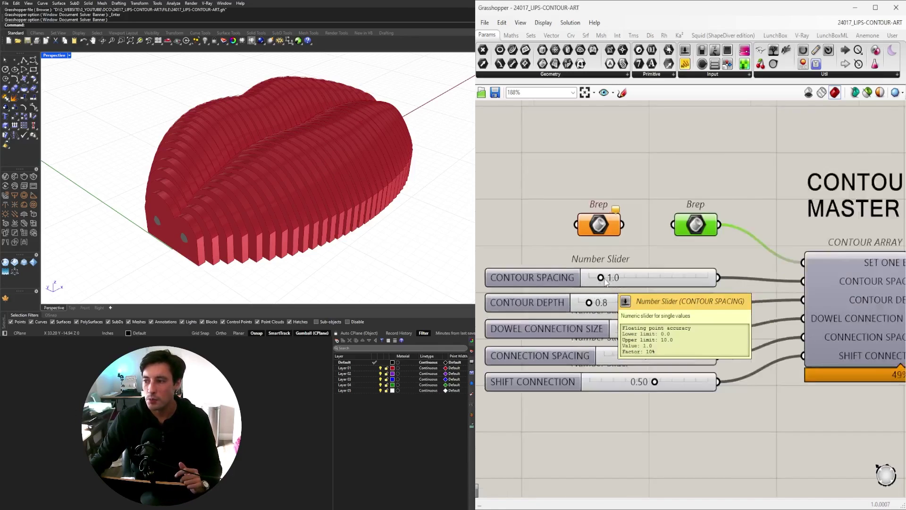
left_click_drag(610, 279, 619, 279)
right_click_drag(296, 190, 231, 207)
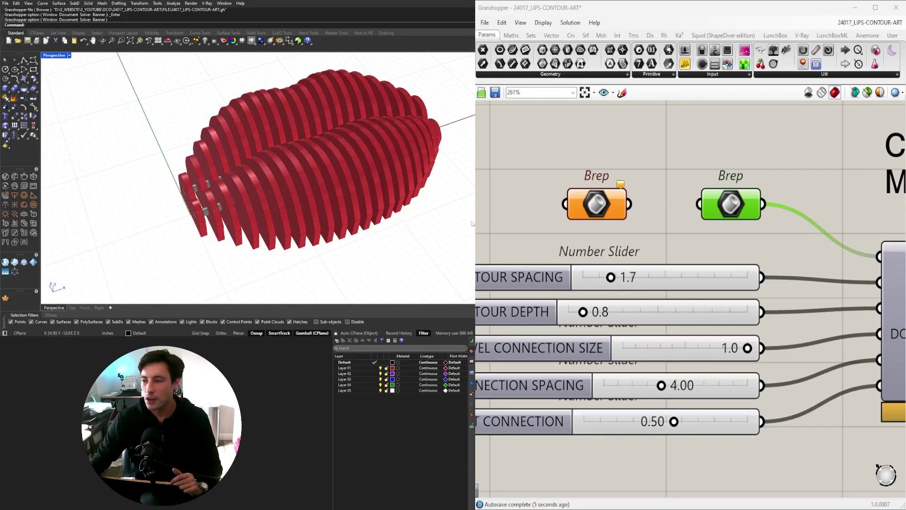
double_click(608, 270)
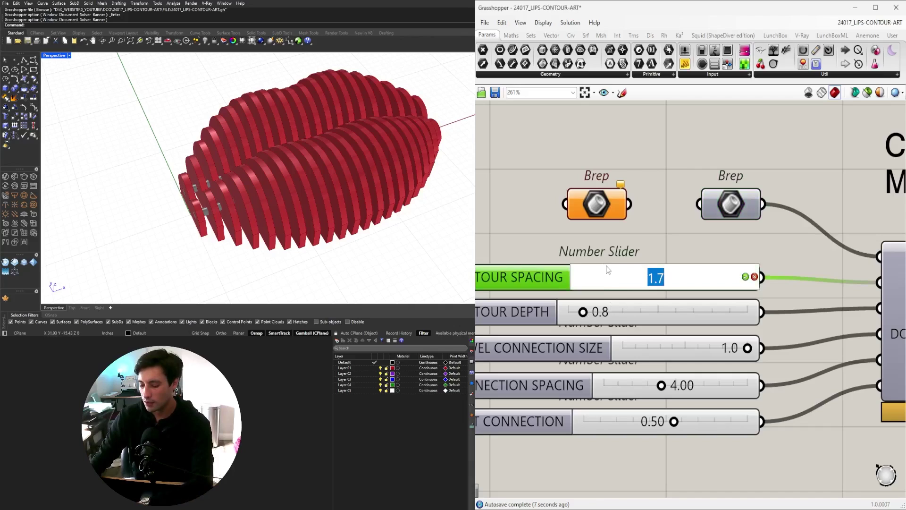
type("2")
key("Return")
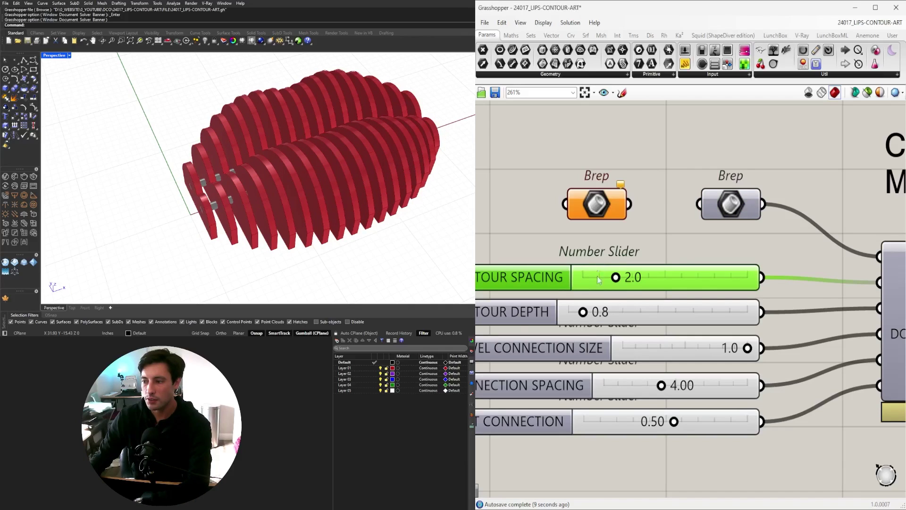
Step: Set the master cluster's contour depth to 1.0
right_click_drag(622, 347, 682, 334)
double_click(672, 298)
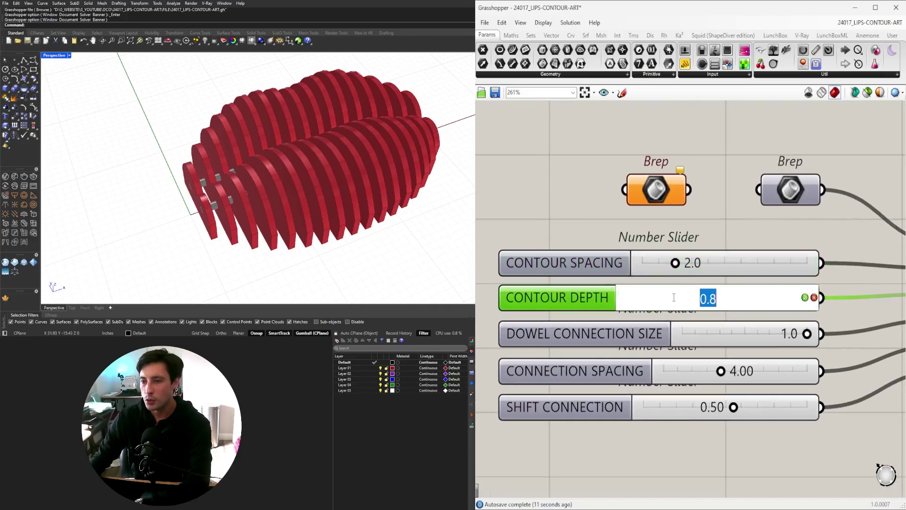
type("1")
key("Return")
right_click_drag(245, 218, 215, 216)
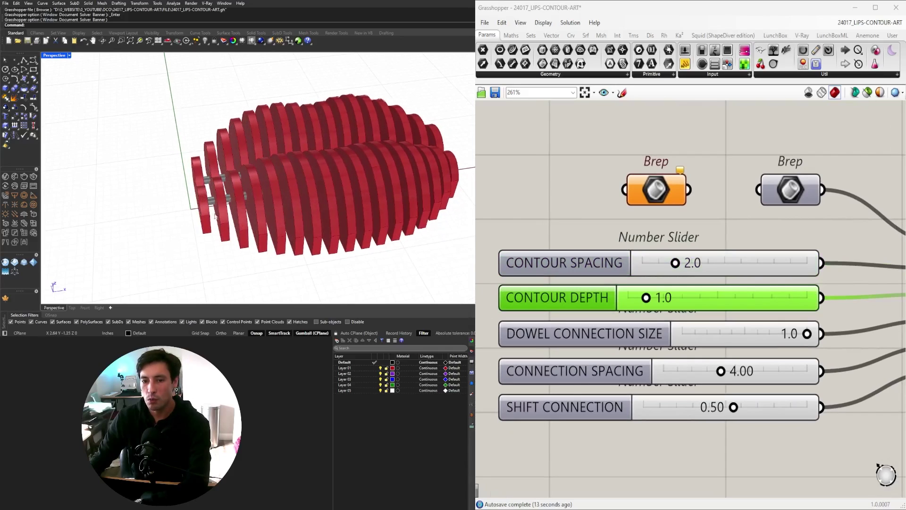
Step: Increase the master cluster's contour depth to 2.0
double_click(664, 297)
type("2")
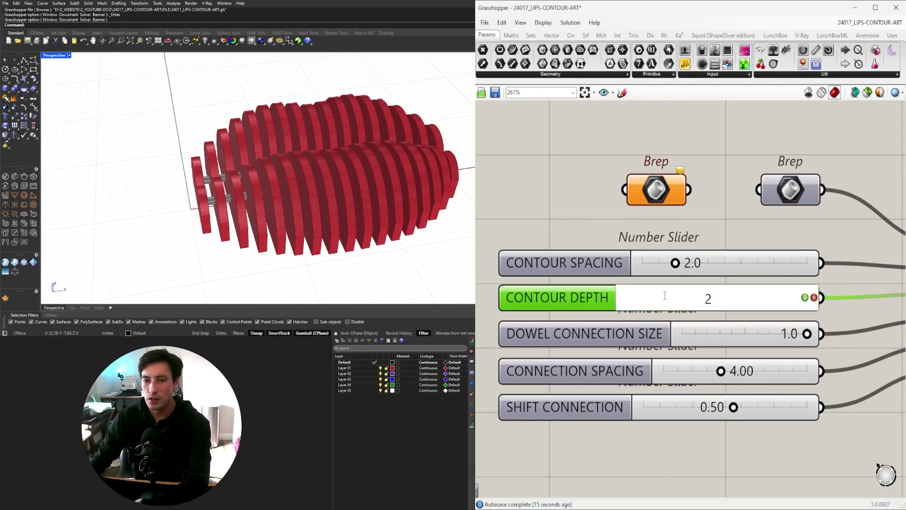
key("Return")
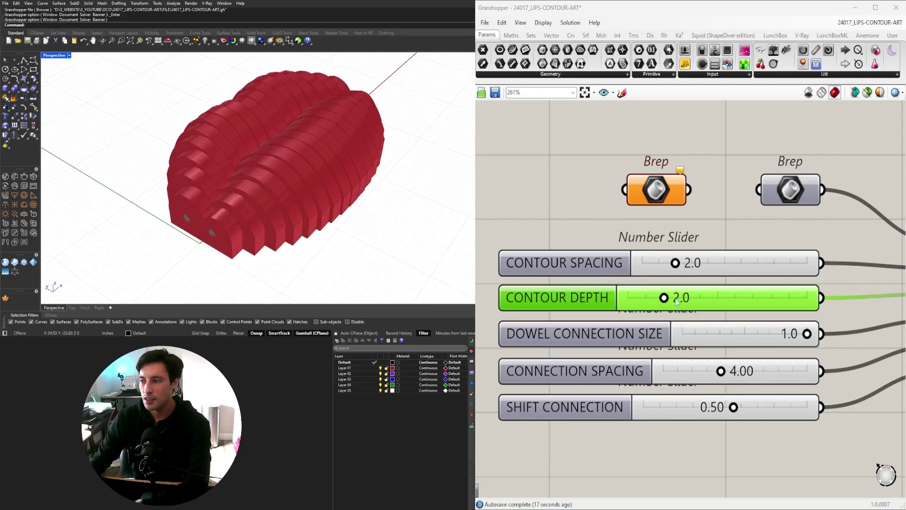
Step: Set both the contour spacing and the contour depth to 1.0
double_click(670, 263)
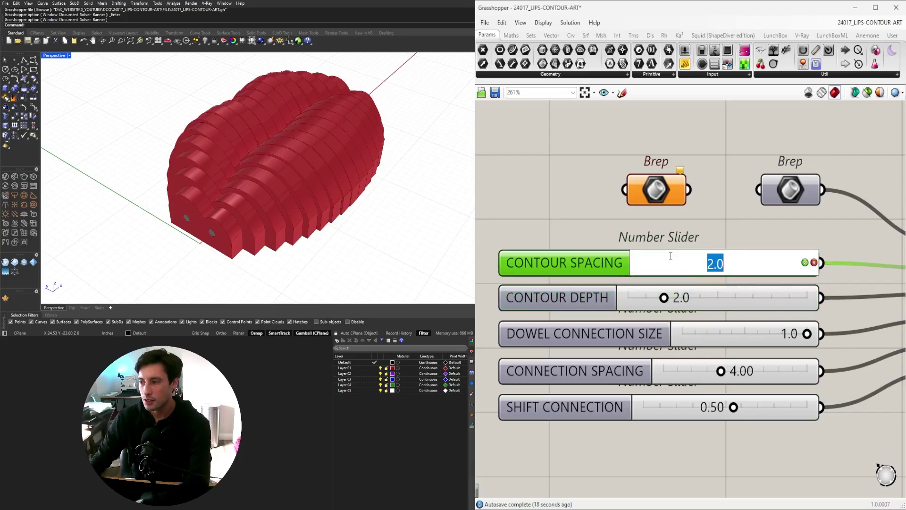
key("Return")
double_click(688, 297)
type("1")
key("Return")
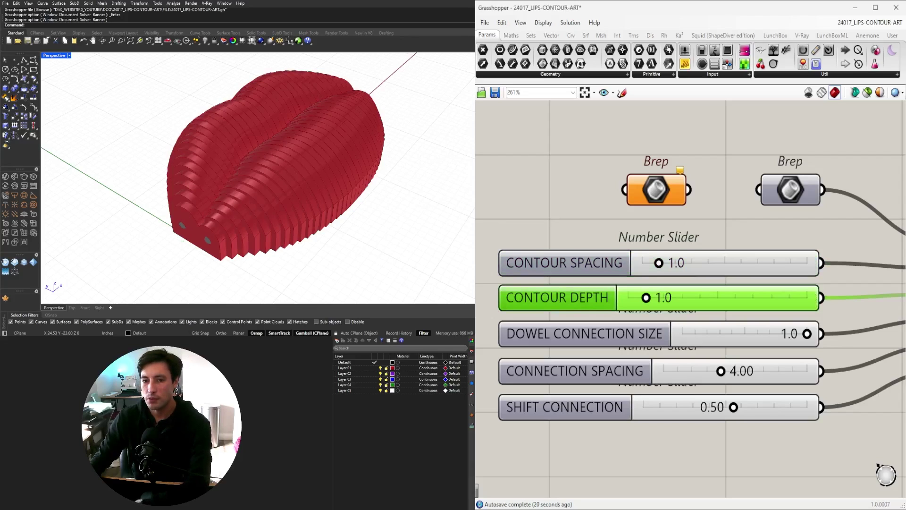
left_click(739, 219)
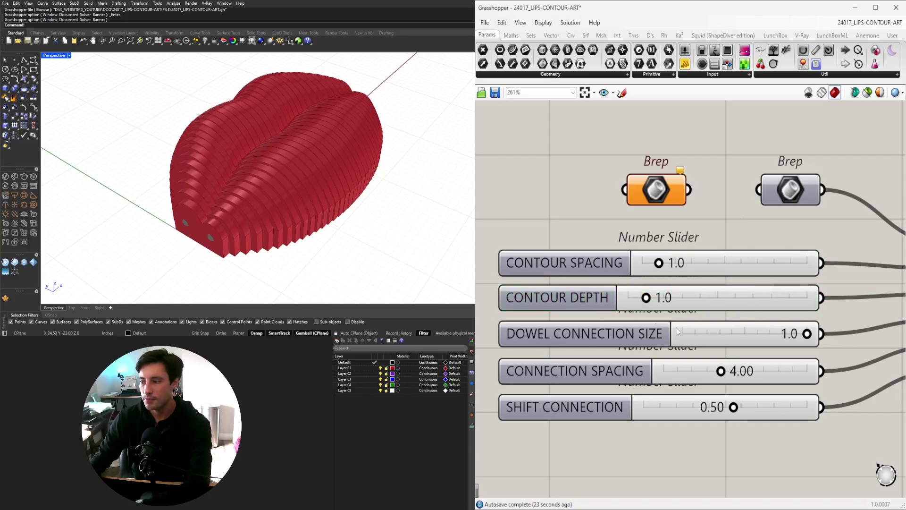
Step: Try a smaller dowel connection size of 0.7 and restore it to 1.0
right_click_drag(264, 189, 218, 229)
scroll(210, 220, "up", 2)
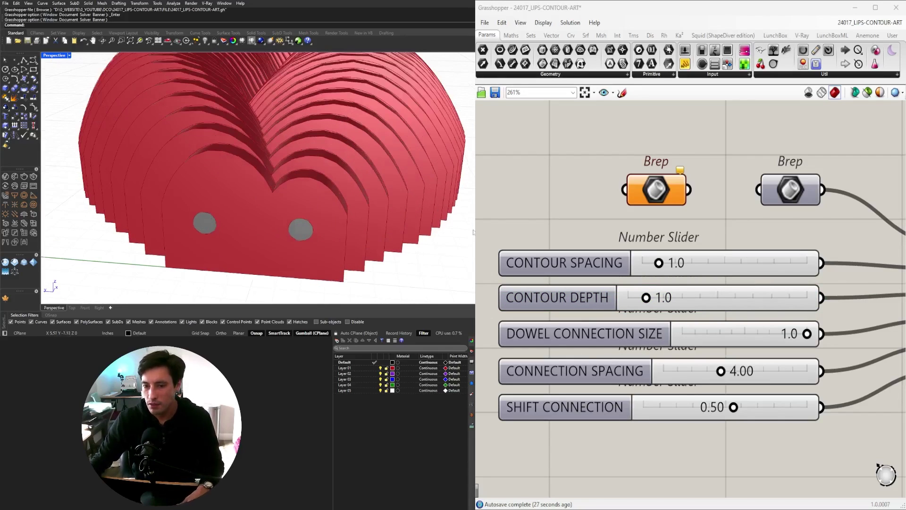
scroll(796, 336, "up", 2)
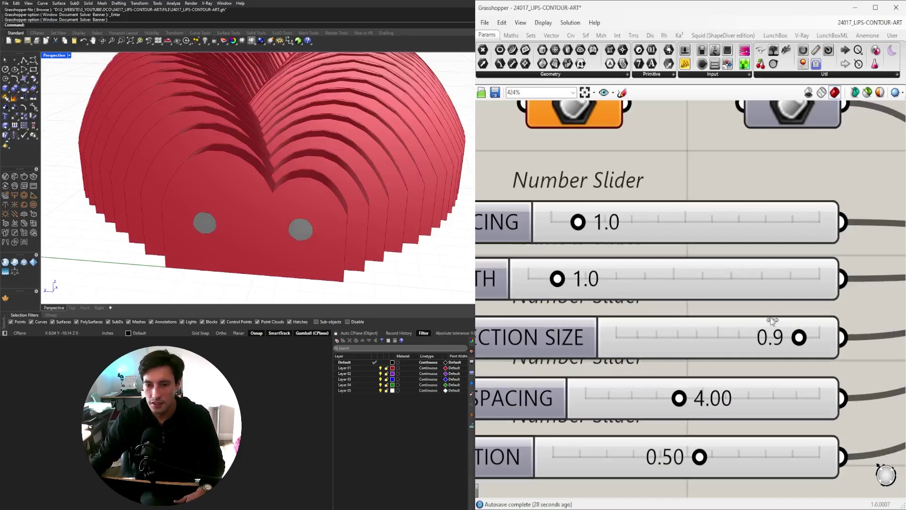
left_click_drag(756, 316, 749, 312)
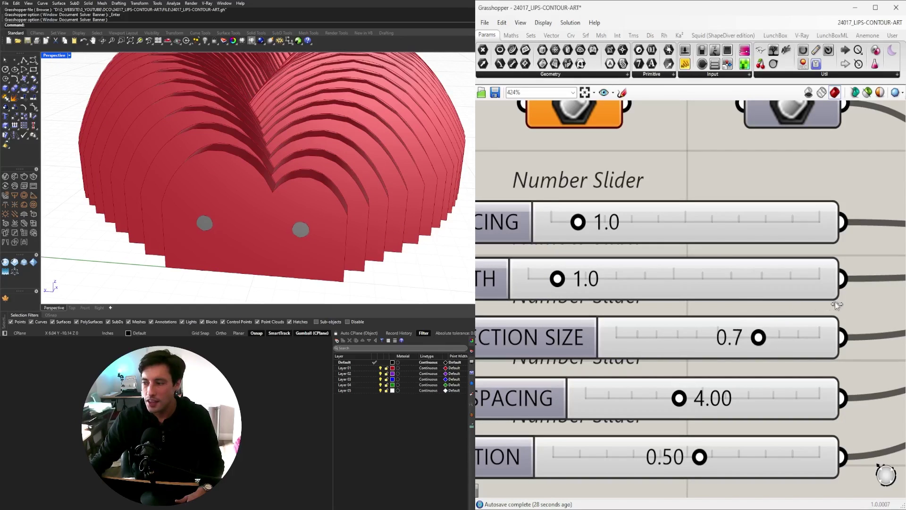
left_click_drag(853, 317, 853, 320)
Step: Set the connection spacing between the two dowels to 3.57
scroll(797, 359, "down", 1)
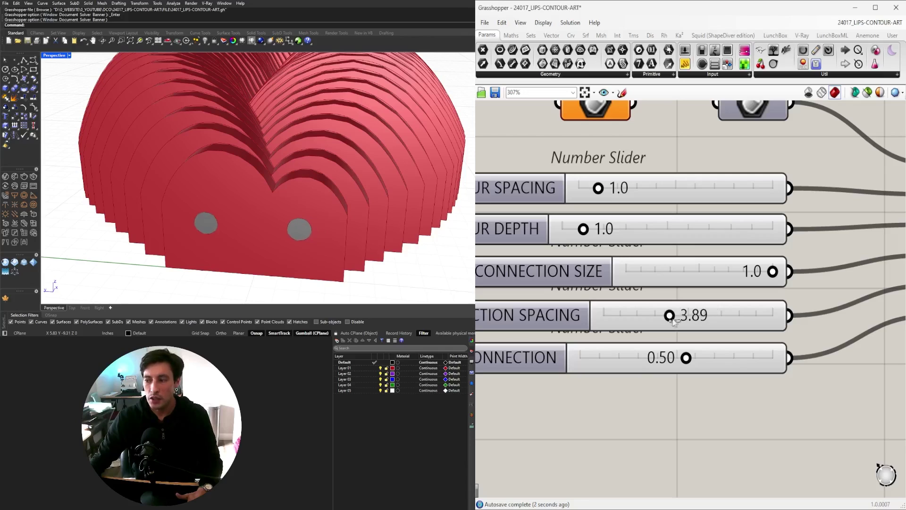
scroll(301, 212, "down", 3)
right_click_drag(301, 212, 275, 94)
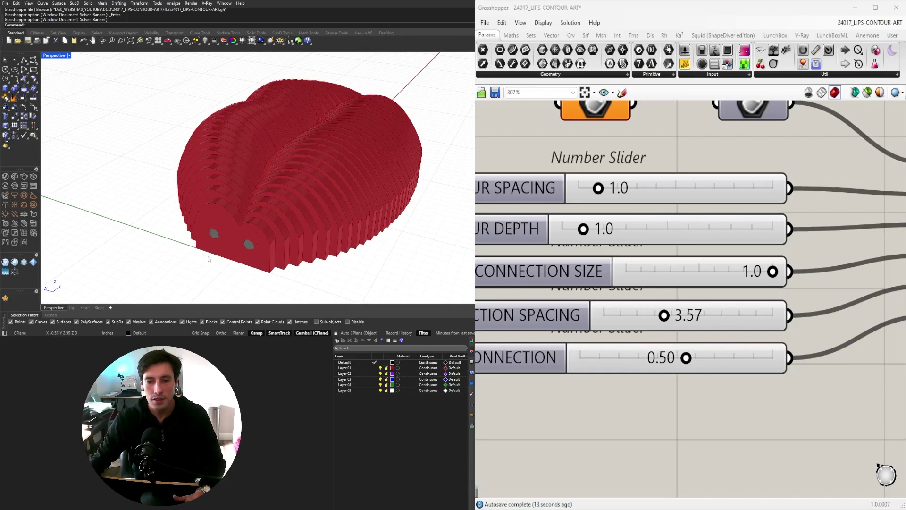
Step: Adjust the shift connection to 0.77 to reposition the dowels
scroll(668, 375, "down", 3)
scroll(661, 382, "up", 5)
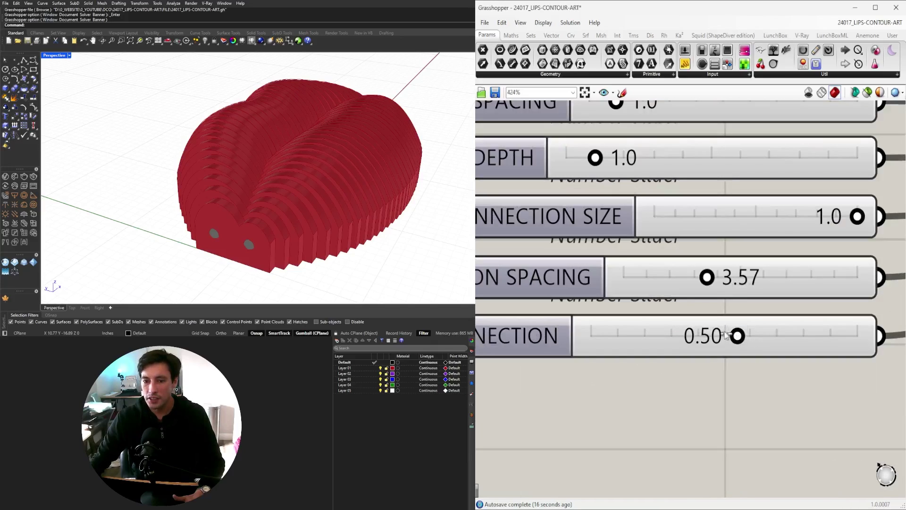
left_click_drag(716, 329, 743, 324)
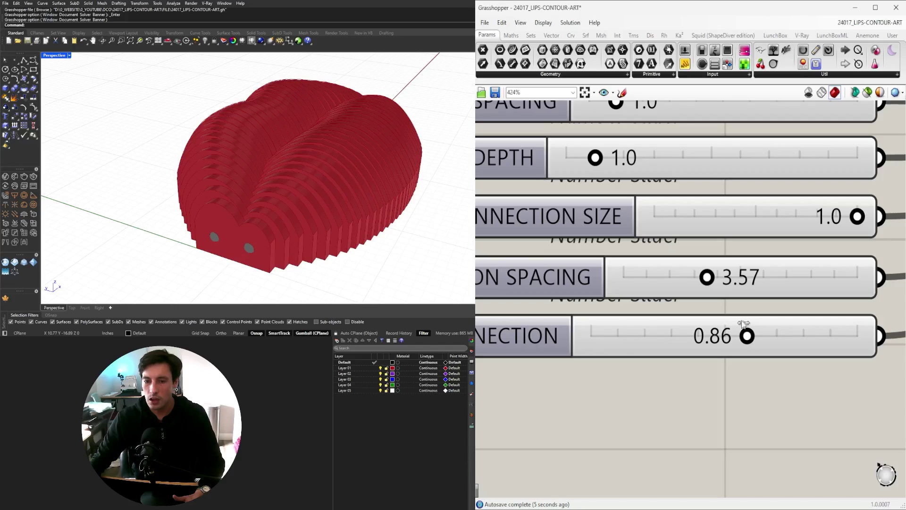
scroll(727, 313, "down", 10)
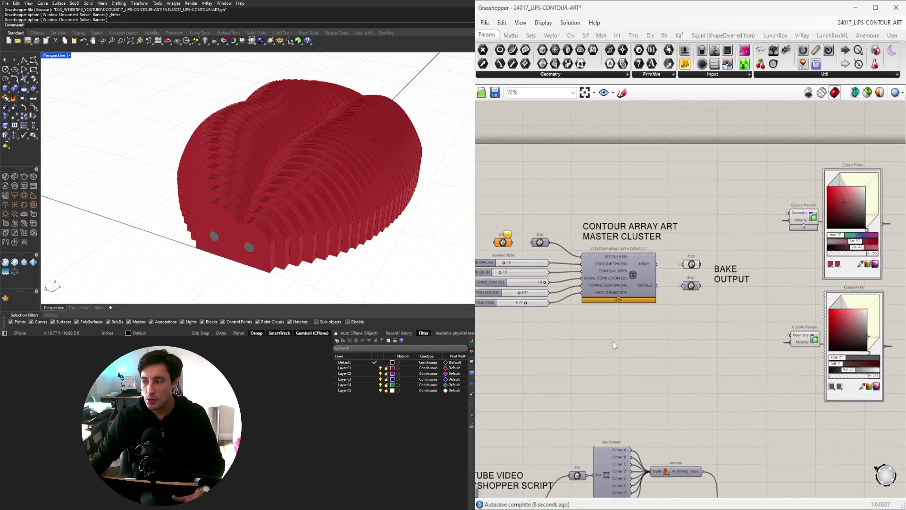
right_click_drag(738, 311, 678, 299)
scroll(662, 295, "down", 1)
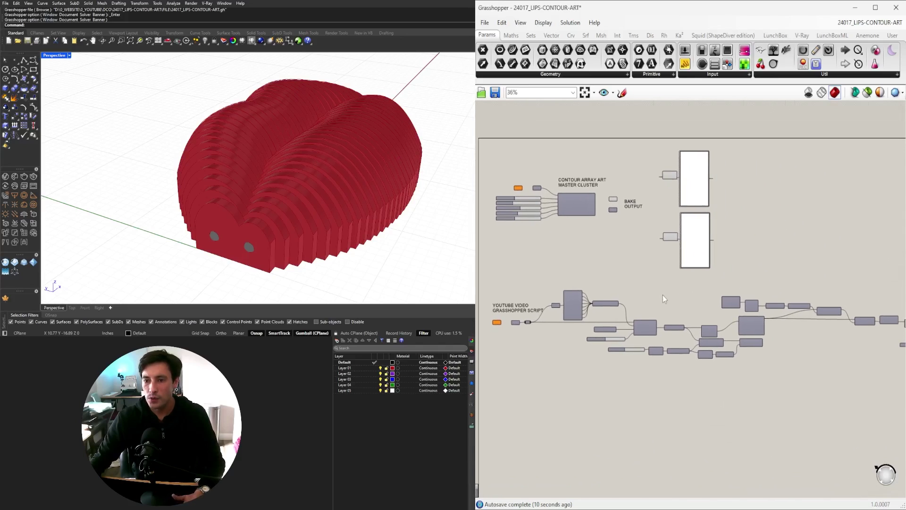
right_click_drag(406, 188, 314, 159)
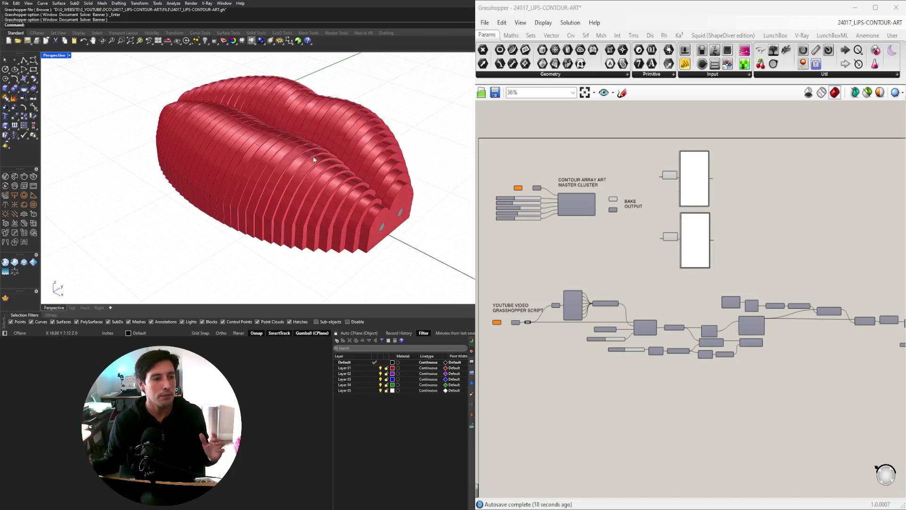
mouse_move(314, 159)
right_mouse_down()
mouse_move(289, 146)
mouse_move(331, 161)
right_mouse_up()
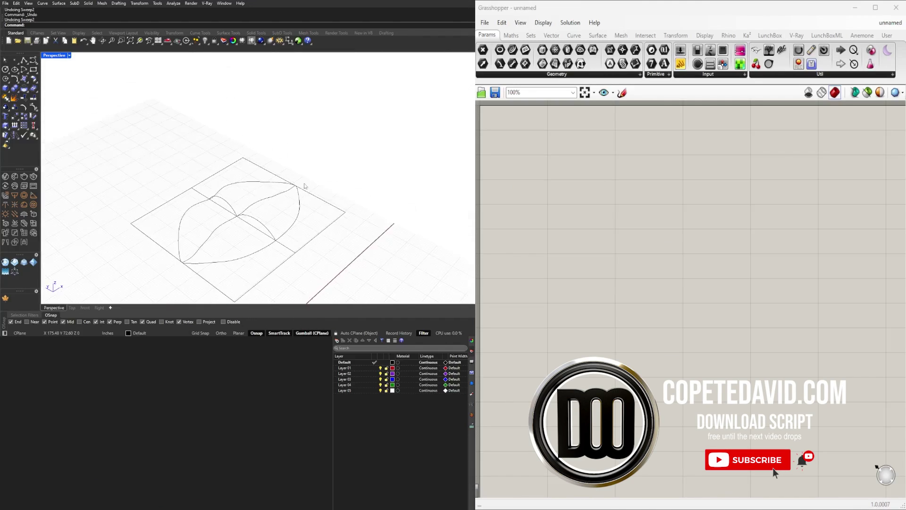
Step: Show the control points of the lips' centre line and cross-profile curves and select points on the centre line
scroll(234, 215, "up", 4)
left_click(232, 230)
scroll(263, 206, "down", 3)
right_click_drag(263, 206, 225, 255)
scroll(302, 190, "up", 5)
left_click(303, 190)
scroll(303, 190, "down", 4)
left_click(264, 206)
left_click(274, 212)
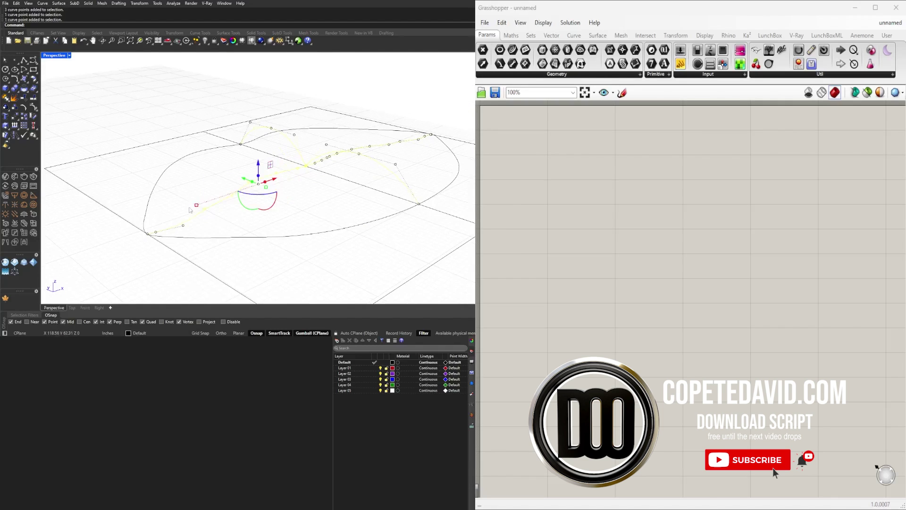
Step: Window-select the control points along the other half of the lips' centre line
right_click_drag(273, 212, 232, 202)
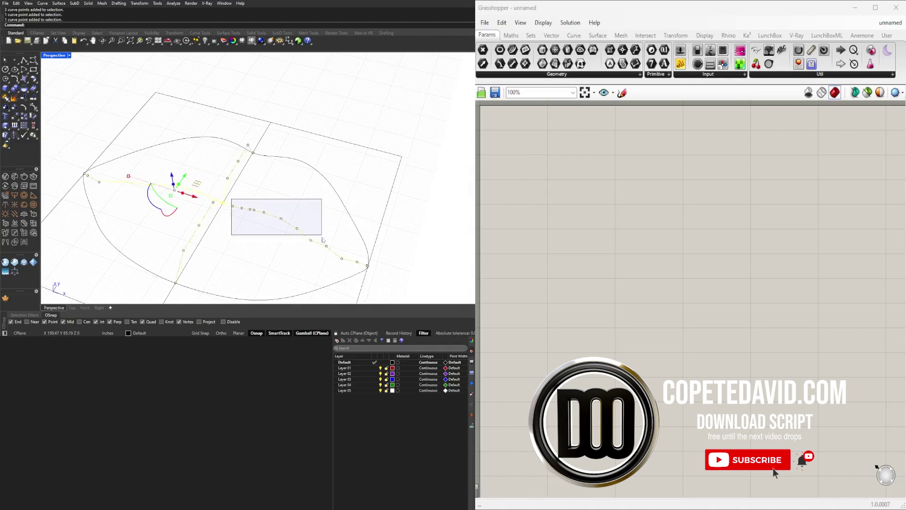
left_click_drag(323, 238, 326, 242)
right_click_drag(326, 241, 246, 232)
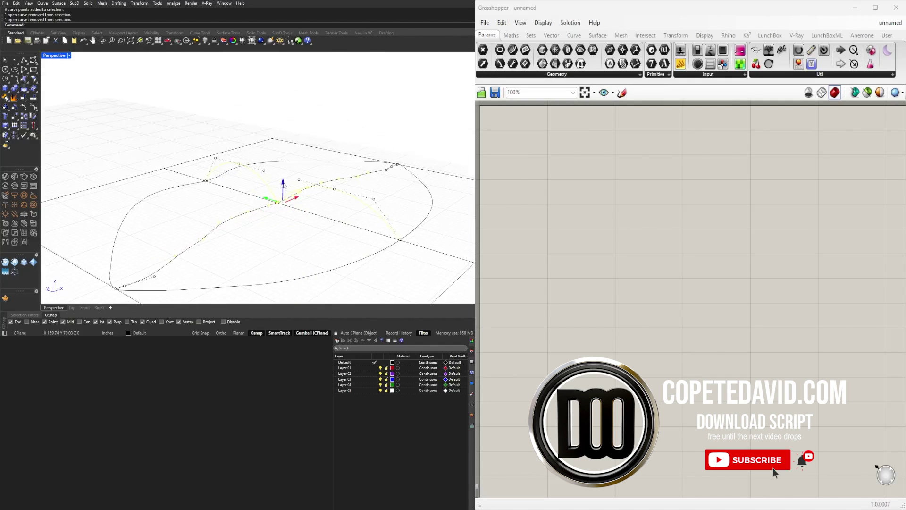
Step: Try deleting a control point near the end of the lips' centre line and undo the deletion
right_click_drag(284, 186, 226, 217)
key("Delete")
key("ctrl+z")
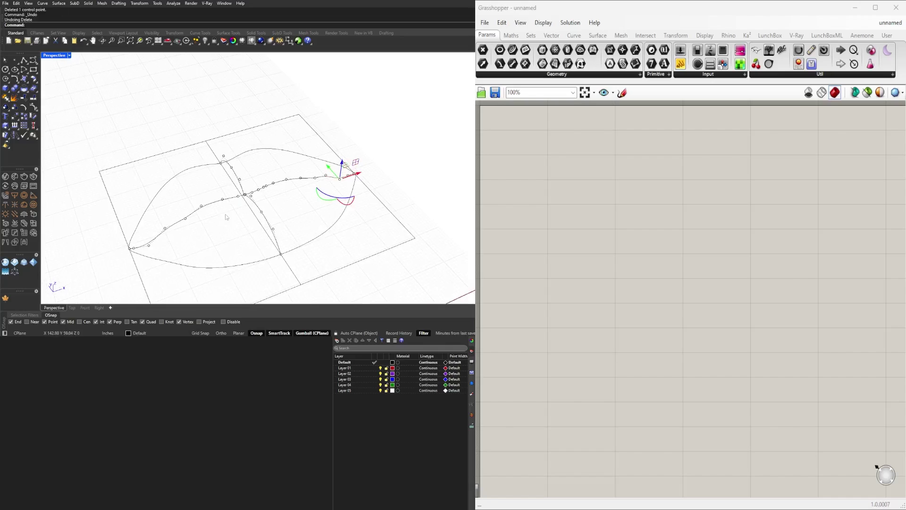
Step: Hide the control points and sweep one half of the upper lip along the outline and centre line with Sweep2
right_click_drag(197, 244, 324, 219)
key("Escape")
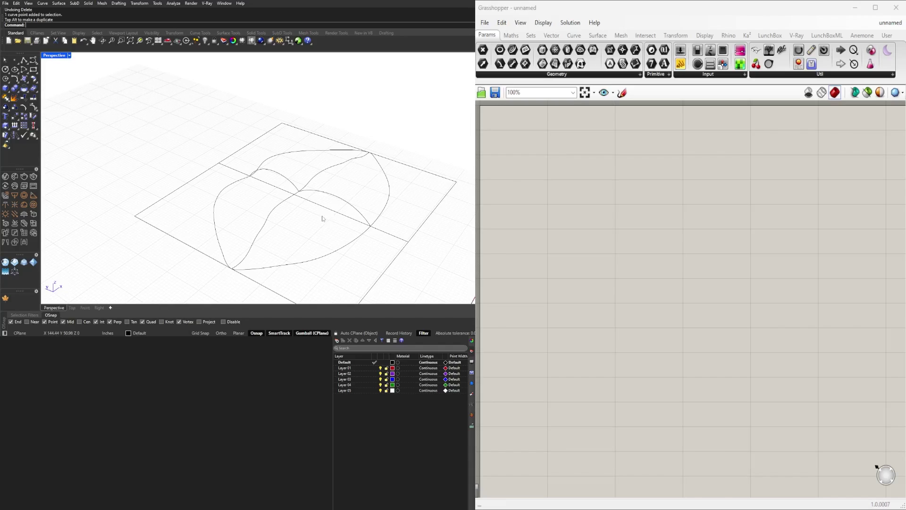
left_click(243, 182)
left_click(265, 216)
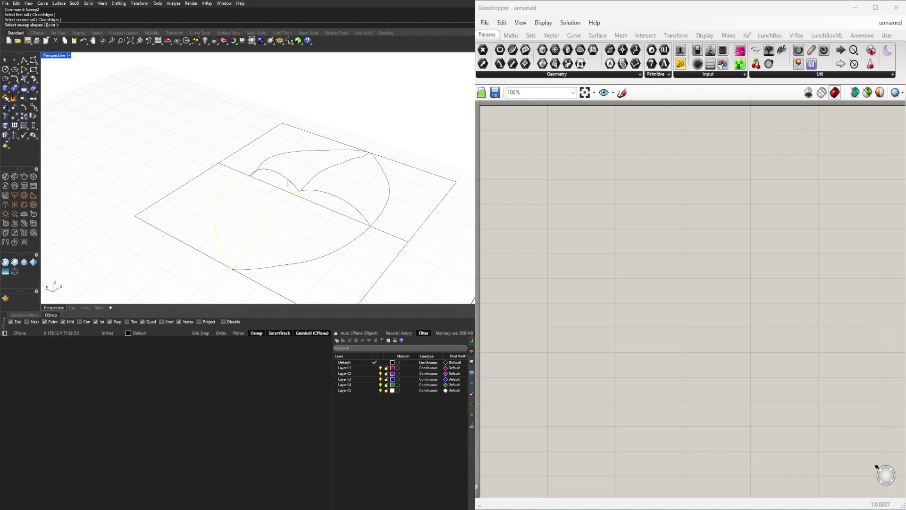
left_click(277, 176)
key("Return")
key("Return")
key("Return")
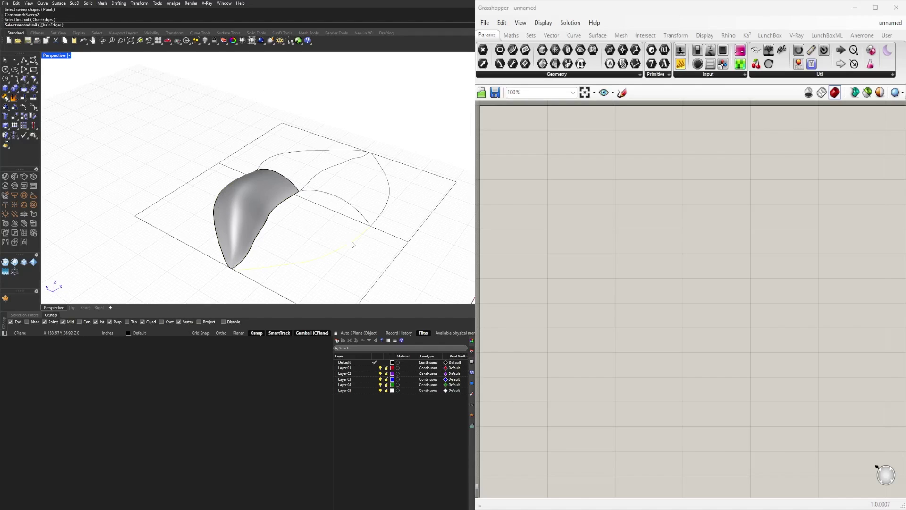
Step: Sweep the adjoining lower-lip half between its outline and the centre line, using the lower cross-profile curve
left_click(293, 209)
left_click(312, 215)
left_click(298, 204)
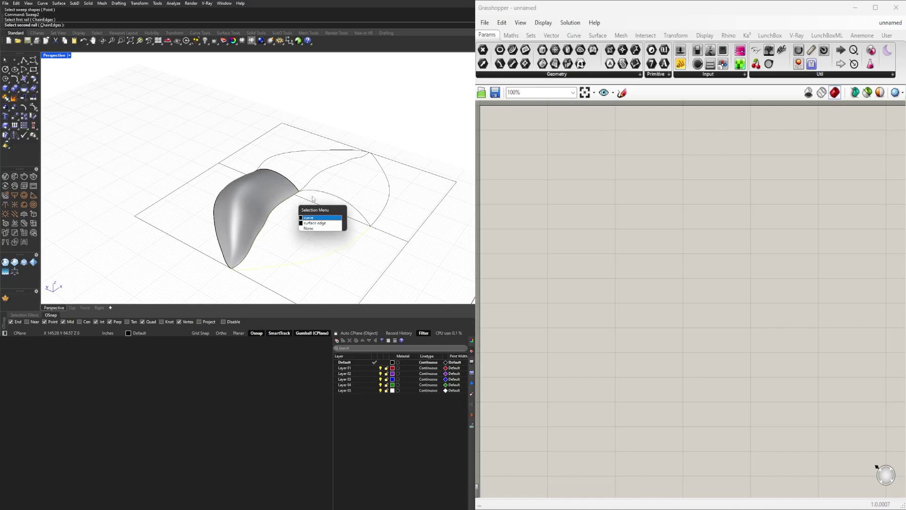
left_click(320, 221)
key("Return")
Step: Sweep the remaining lower-lip and upper-lip halves between their outlines and the centre line with Sweep2
left_click(289, 229)
right_click_drag(289, 229, 201, 226)
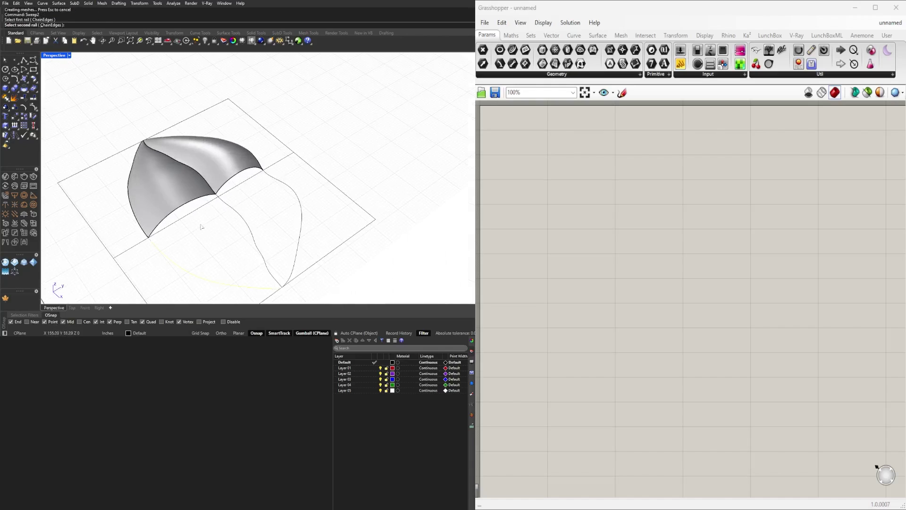
left_click(223, 201)
left_click(243, 215)
key("Return")
key("Return")
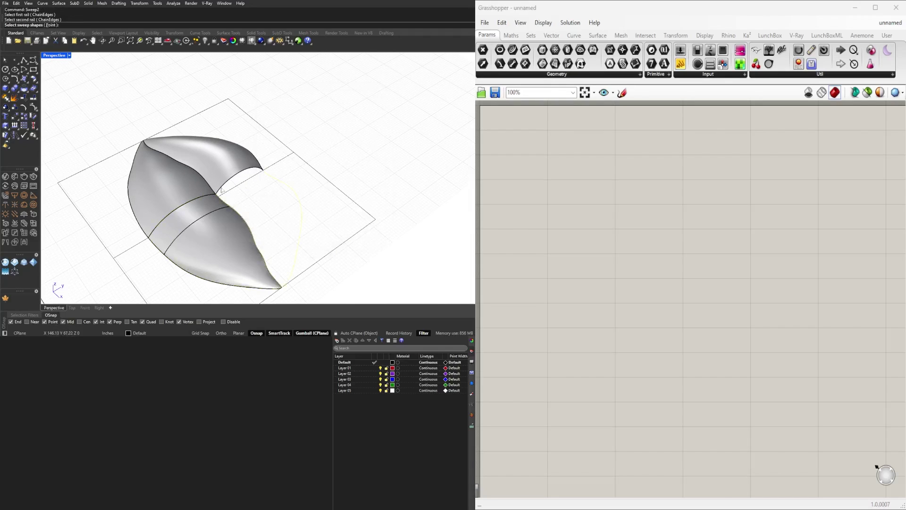
key("Return")
Step: Join the four swept lip surfaces into one polysurface and place a copy beside the original curves
left_click(290, 227)
key("Home")
left_click(322, 233)
left_click(322, 222, "shift")
left_click(322, 233, "shift")
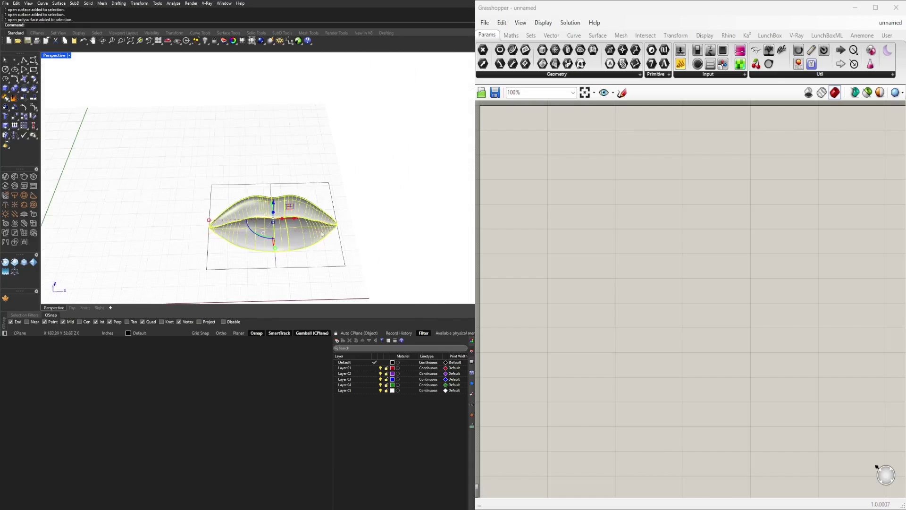
scroll(142, 221, "down", 2)
key("ctrl+j")
left_click_drag(217, 223, 333, 221)
scroll(341, 228, "up", 3)
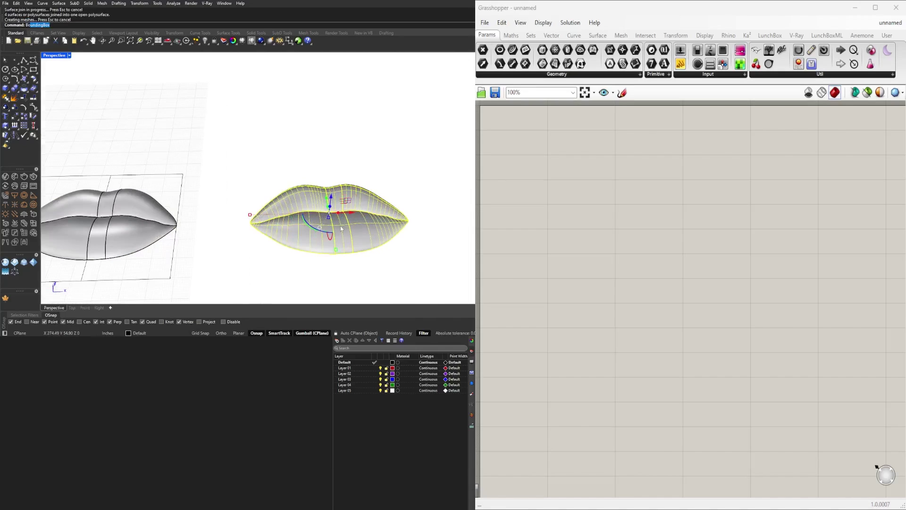
Step: Create a bounding box around the copied lips polysurface
key("Escape")
key("Return")
key("Return")
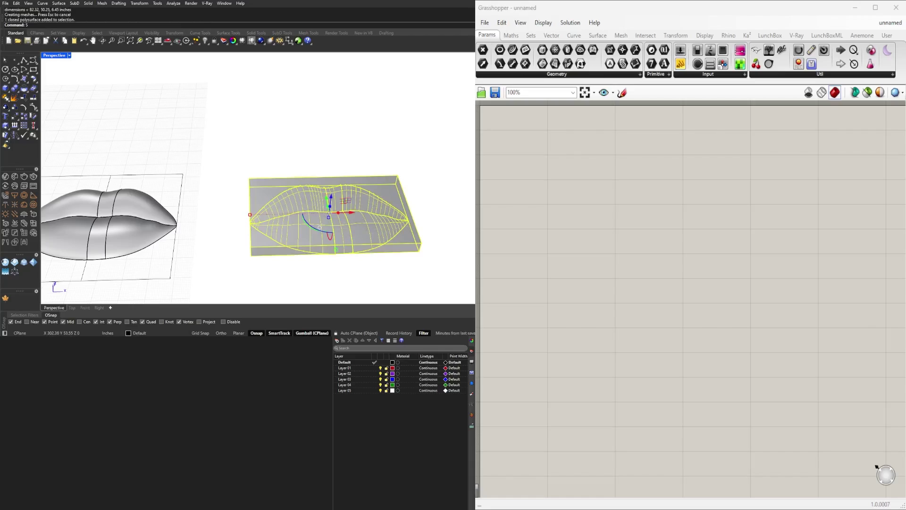
Step: Scale the copied lips and bounding box uniformly from a box corner, using the box's short side as reference
type("cale")
key("Return")
left_click(420, 251)
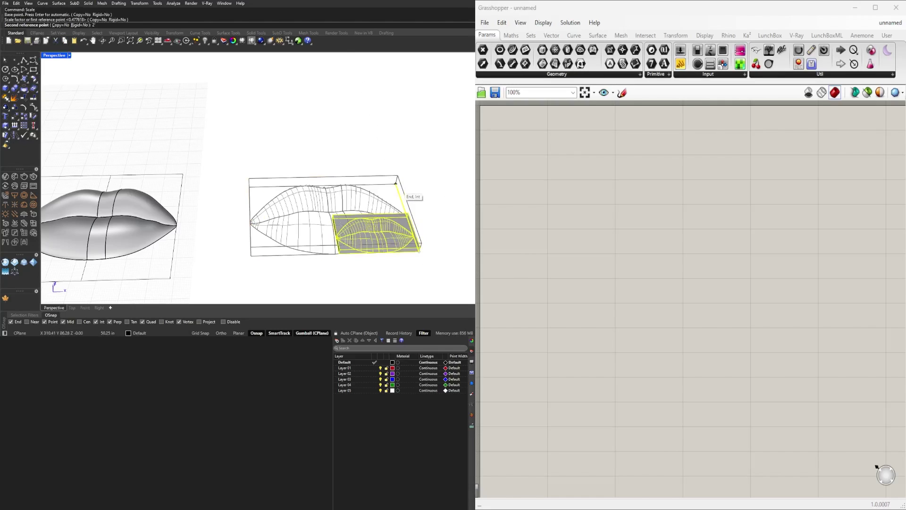
left_click(395, 183)
Step: Scale the lips' thickness with Scale1D from the bounding box corner and delete the bounding box
left_click(414, 238)
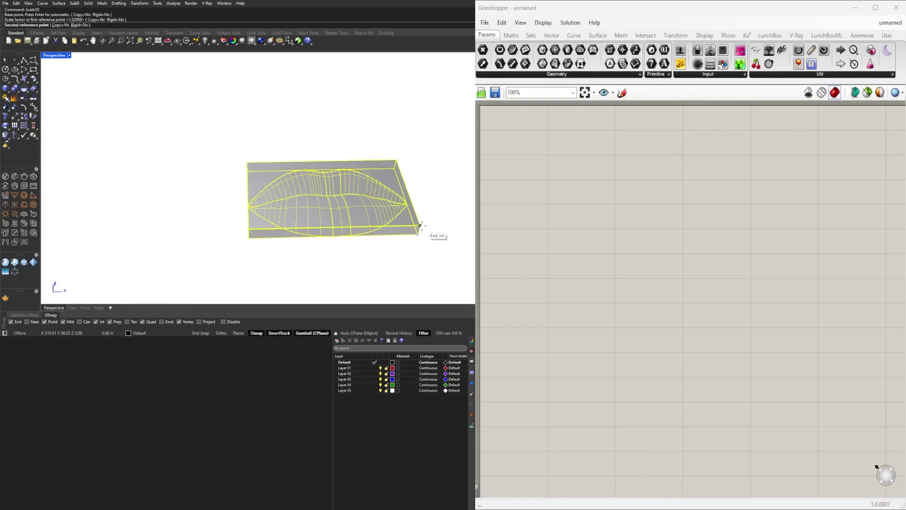
left_click(429, 234)
left_click(421, 218)
key("Delete")
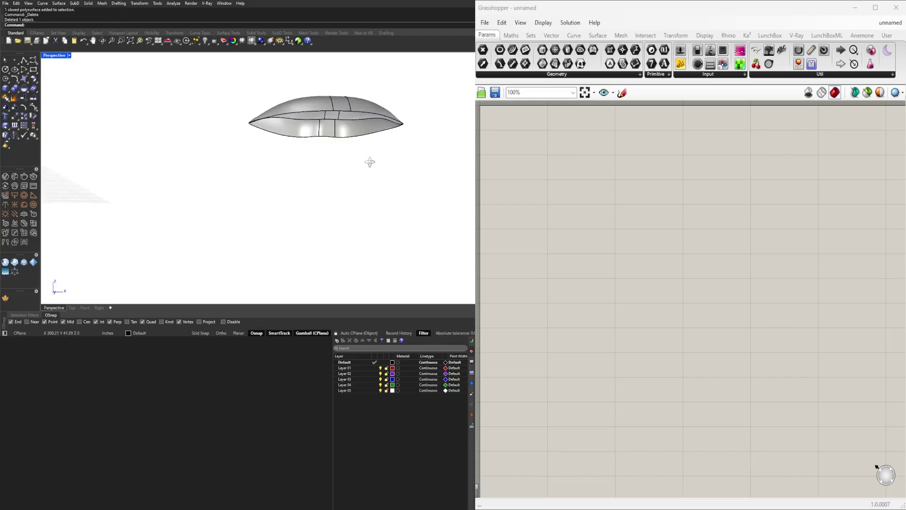
Step: Cap the open back of the lips polysurface to make it a closed solid
left_click(292, 184)
type("Cap")
key("Return")
right_click_drag(209, 140, 340, 212)
scroll(264, 160, "up", 3)
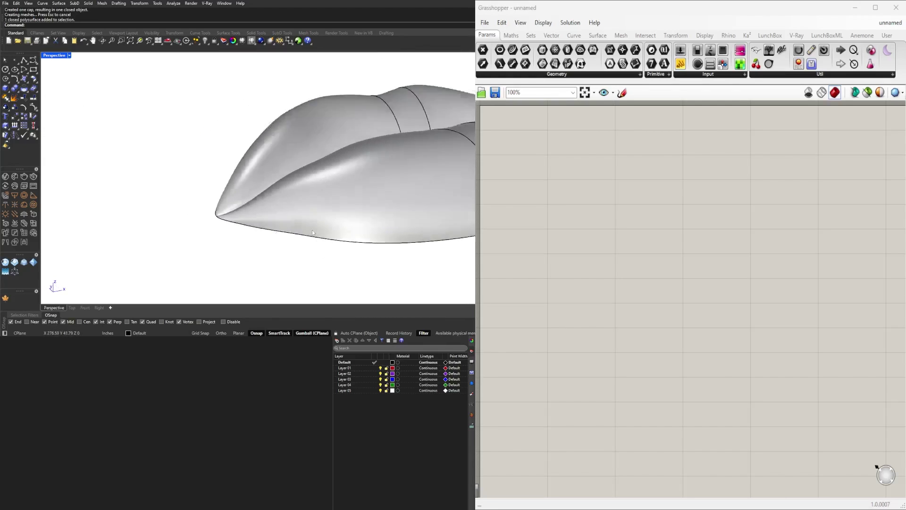
scroll(374, 178, "down", 5)
mouse_move(374, 178)
right_mouse_down()
mouse_move(313, 147)
mouse_move(315, 206)
mouse_move(298, 206)
mouse_move(359, 184)
right_mouse_up()
left_click(297, 206)
key("Escape")
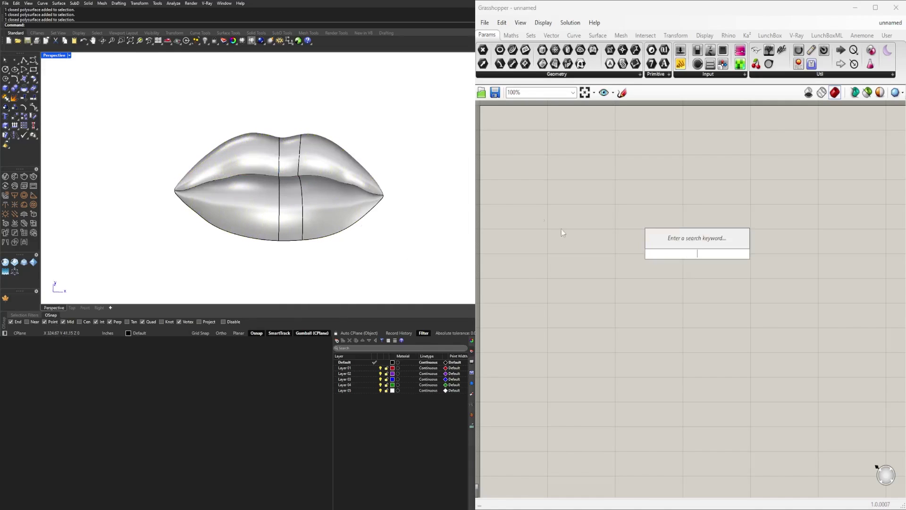
Step: Add a Brep parameter to the Grasshopper canvas and assign the capped lips solid to it
right_click_drag(162, 279, 456, 460)
double_click(654, 259)
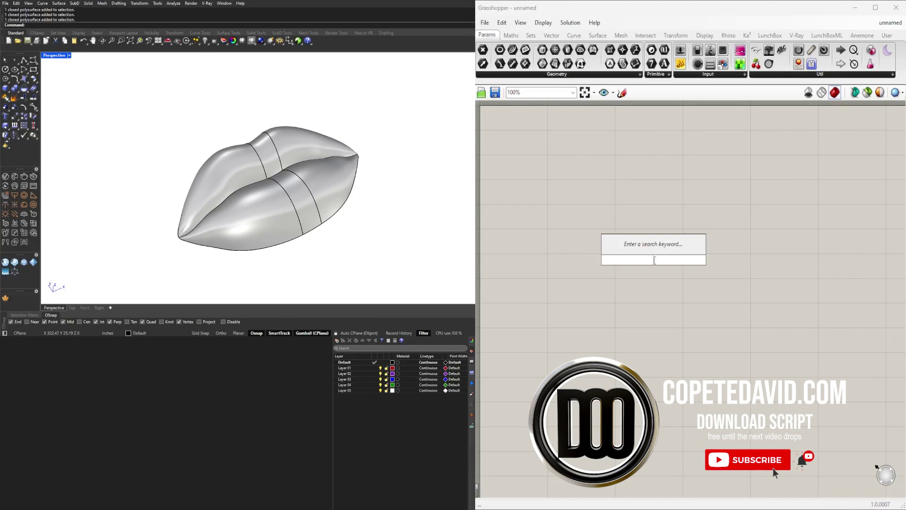
type("brep")
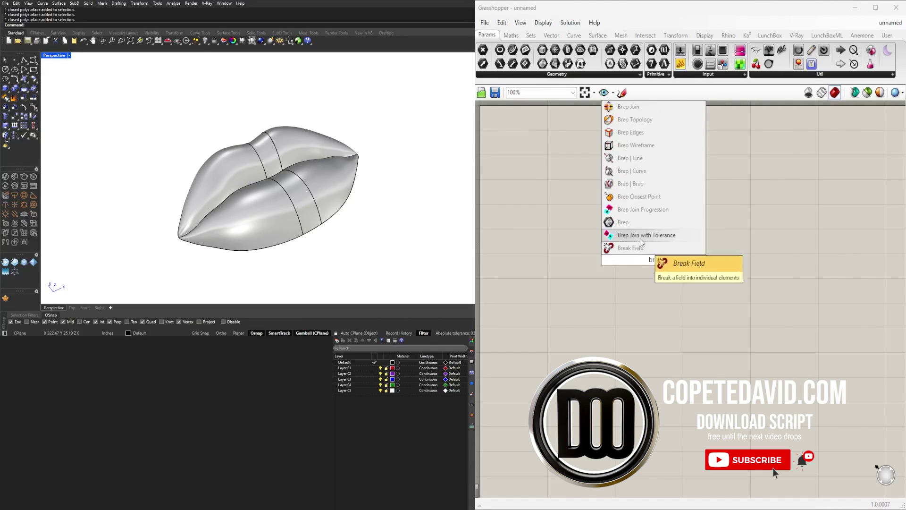
key("Return")
right_click(653, 260)
left_click(670, 394)
Step: Hide the original lips solid in Rhino and move the Brep parameter near the canvas's upper corner
scroll(632, 303, "down", 2)
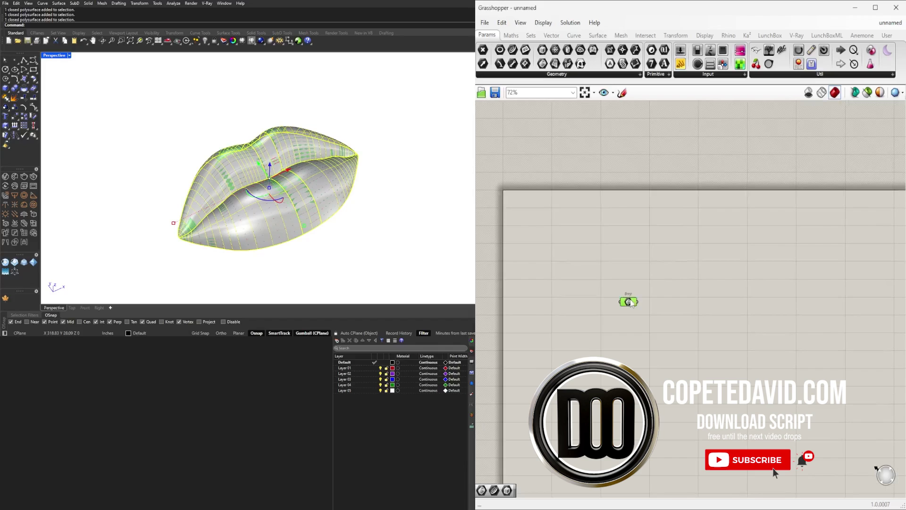
key("ctrl+h")
left_click(706, 248)
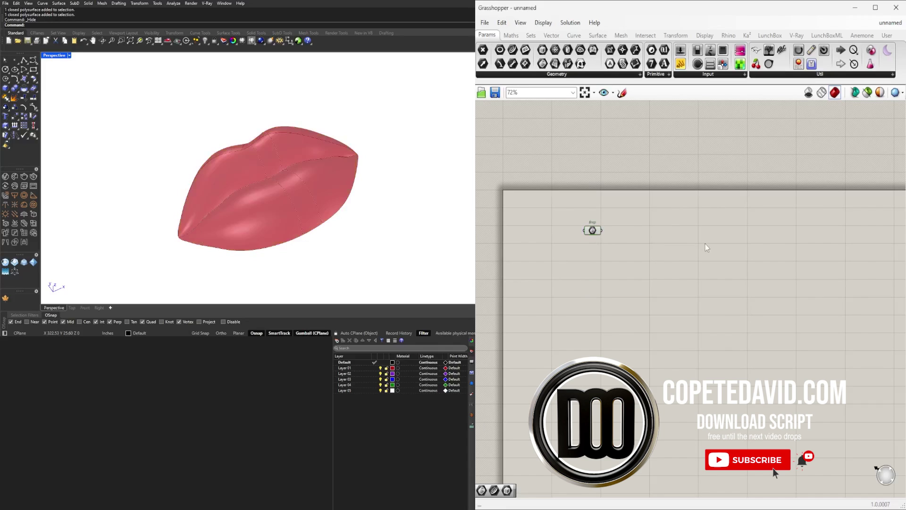
Step: Try feeding the Brep parameter into a Boundary Surfaces component
double_click(706, 242)
type("boundary")
key("Return")
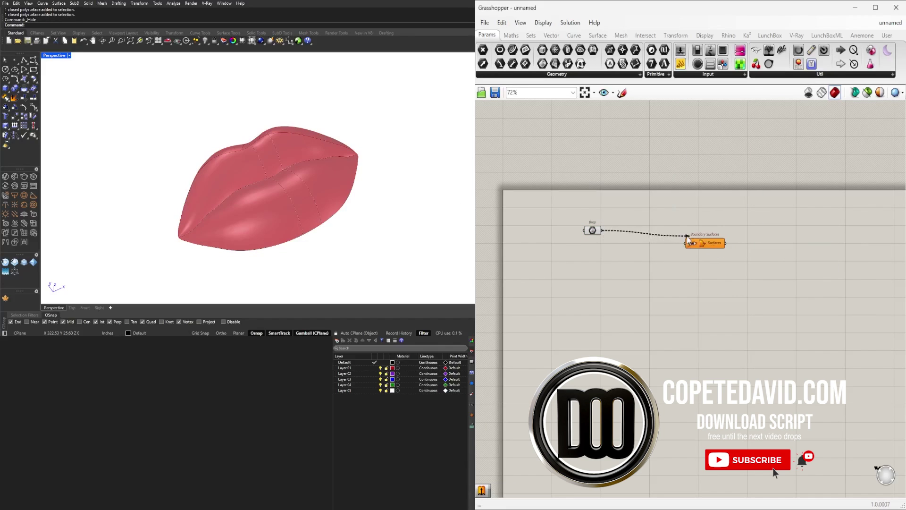
left_click_drag(687, 238, 686, 242)
left_click_drag(704, 244, 663, 230)
Step: Add a Box parameter and connect the Brep parameter to it to generate the lips' bounding box
double_click(663, 231)
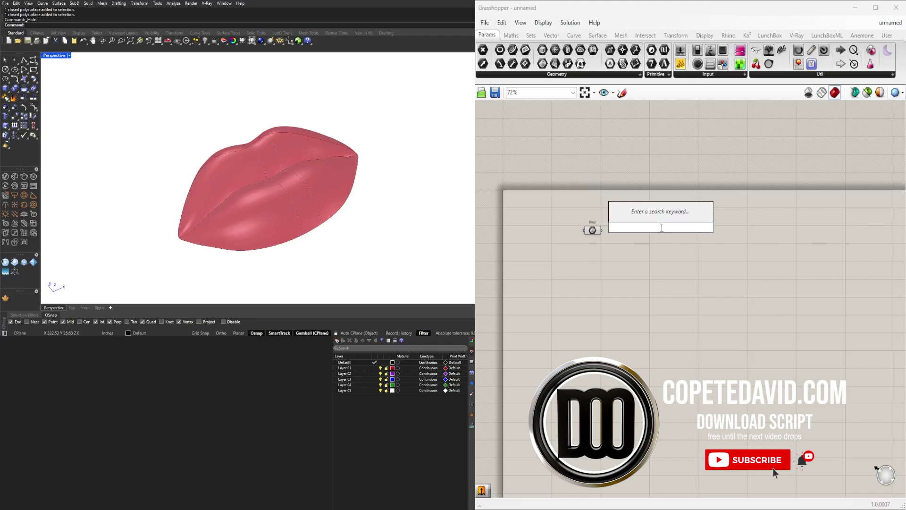
type("box")
key("Return")
left_click_drag(602, 230, 681, 222)
double_click(665, 214)
type("area")
key("Return")
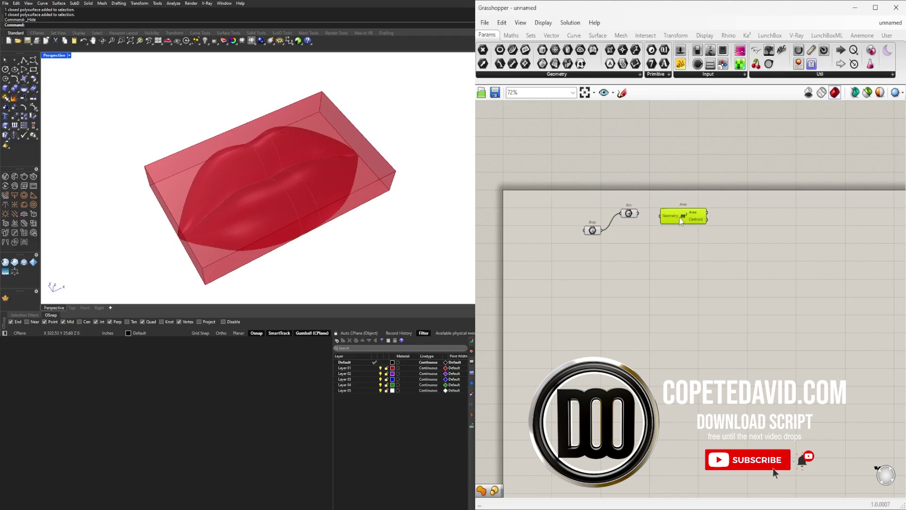
double_click(702, 220)
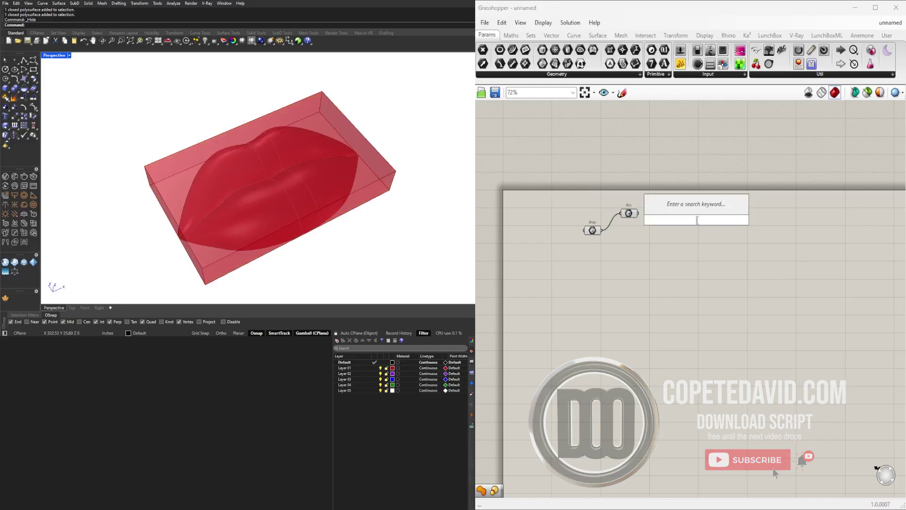
type("expl")
key("Escape")
double_click(710, 224)
type("ed")
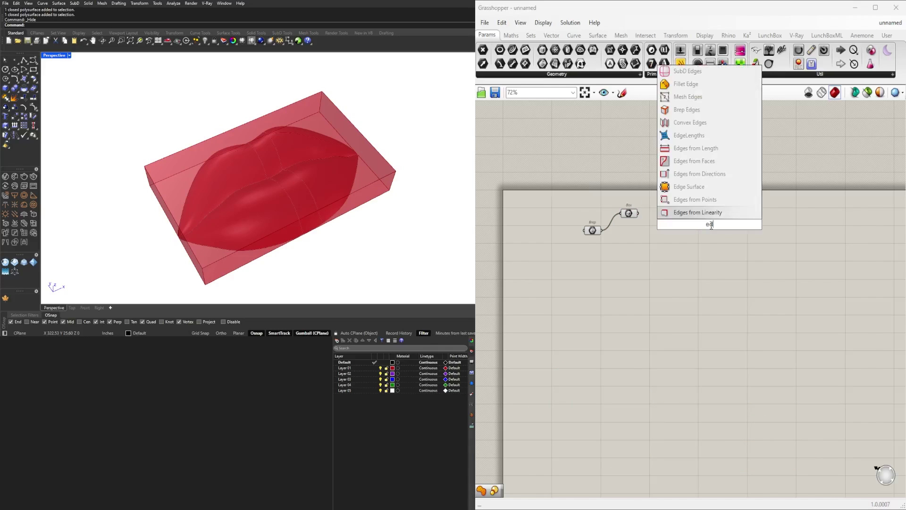
type("ge")
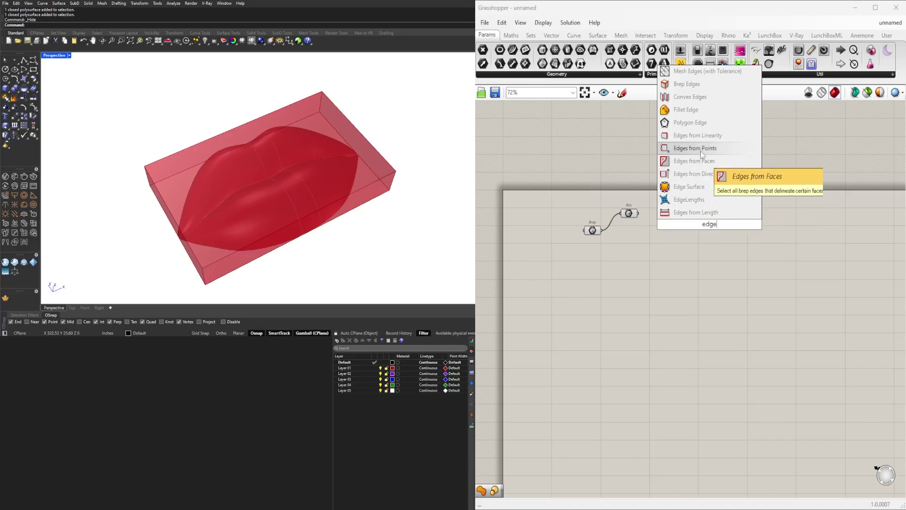
left_click(728, 245)
Step: Add a Box Corners component fed by the Box parameter
double_click(734, 242)
type("box c")
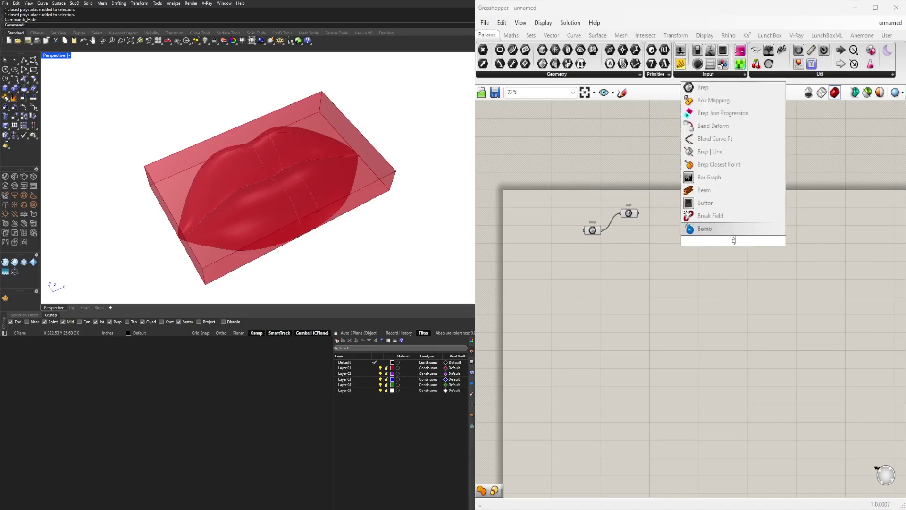
left_click(705, 155)
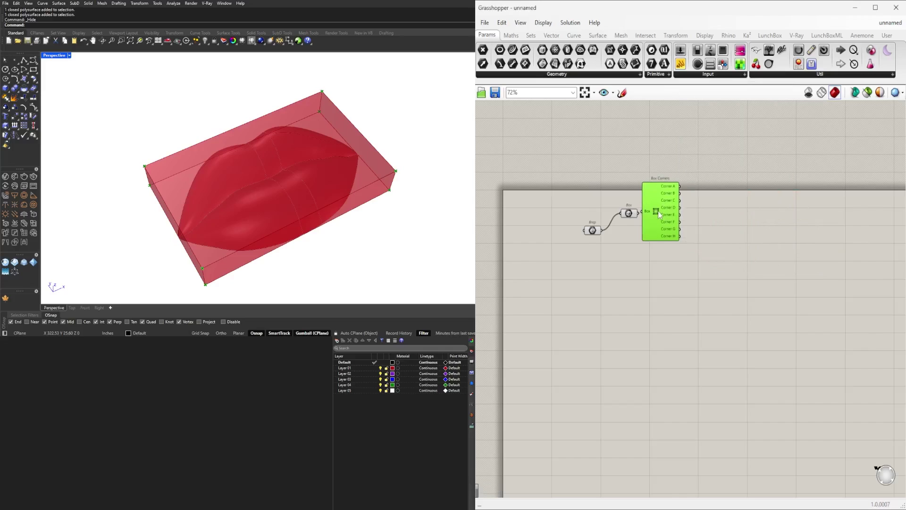
Step: Add an Average component and connect Corner A through Corner H to its input to find the box centre
double_click(752, 228)
type("al")
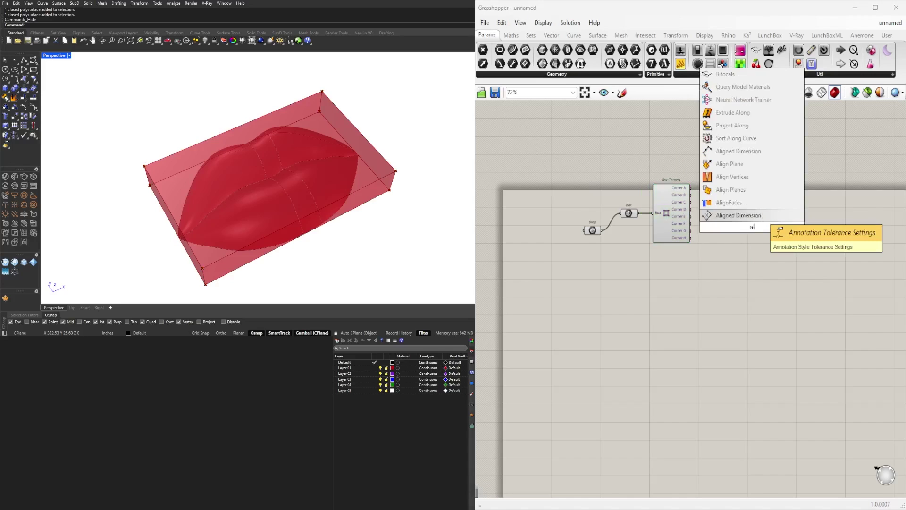
key("BackSpace")
type("a")
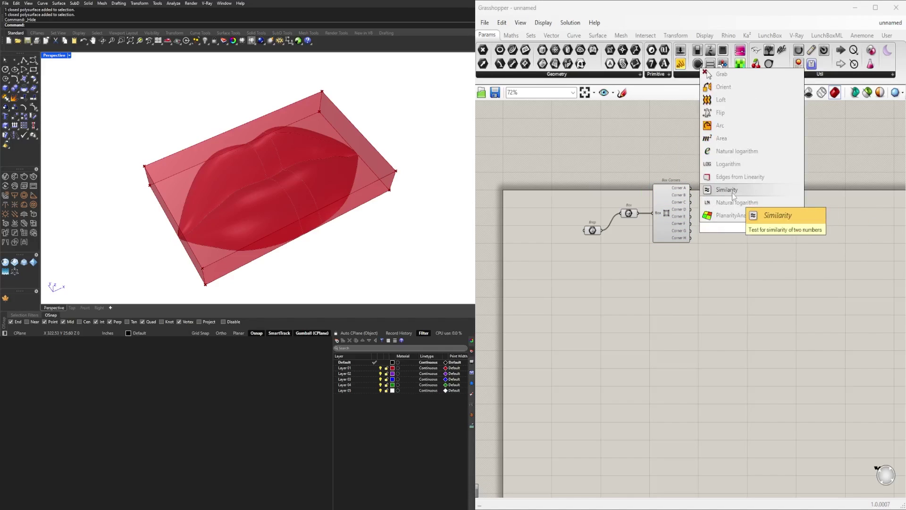
type("ve")
left_click(741, 213)
left_click_drag(691, 189, 726, 228)
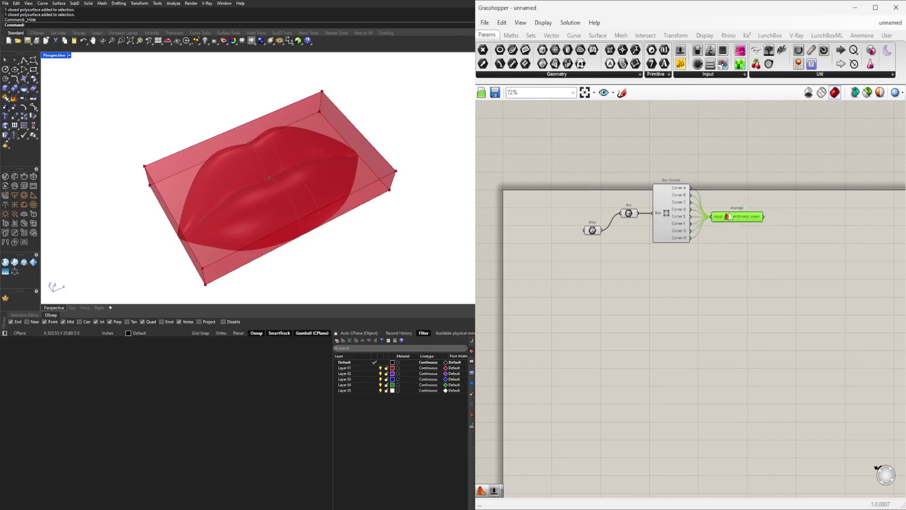
Step: Reposition the whole component chain on the canvas and turn off the preview of the Box and Box Corners components
key("ctrl+a")
left_click(769, 289)
key("ctrl+a")
left_click_drag(671, 222, 619, 264)
left_click(561, 327)
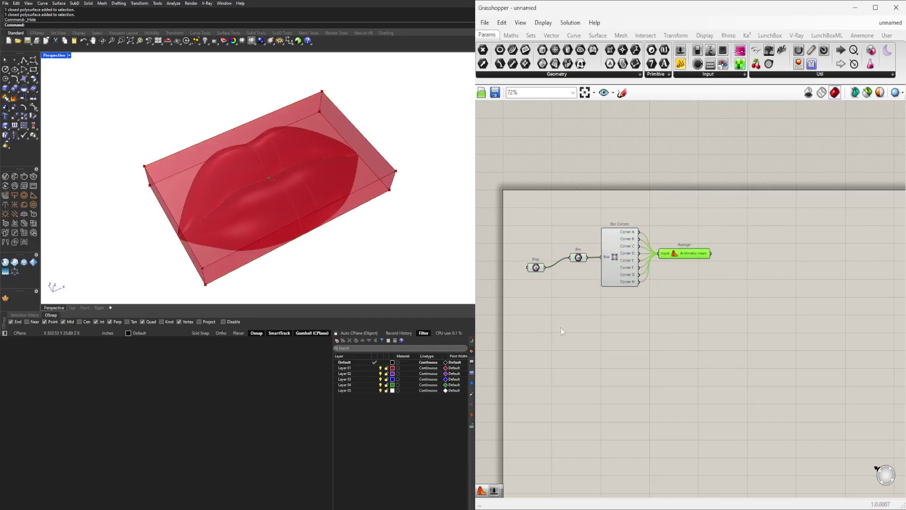
left_click_drag(560, 327, 651, 219)
middle_click(586, 222)
left_click(588, 176)
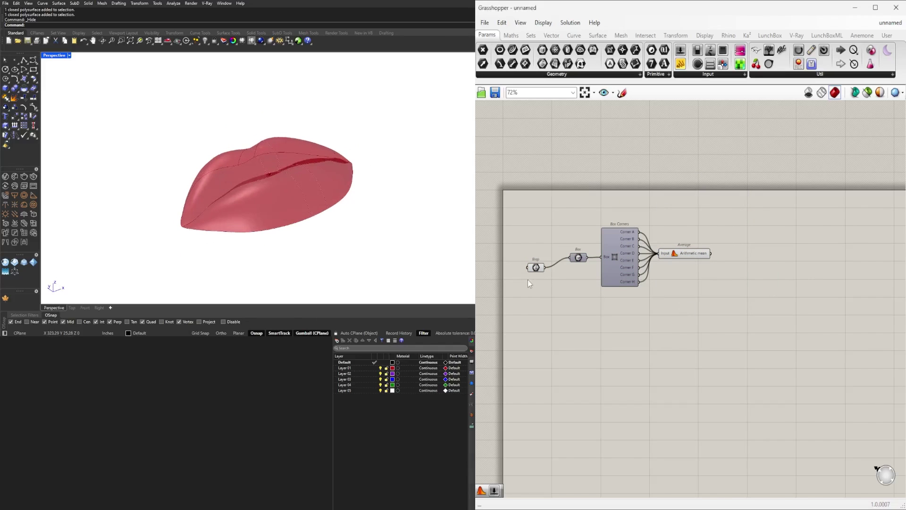
Step: Add a Contour component, connecting the Brep parameter to Shape and the Average result to Point
left_click_drag(538, 268, 538, 302)
double_click(629, 316)
type("contou")
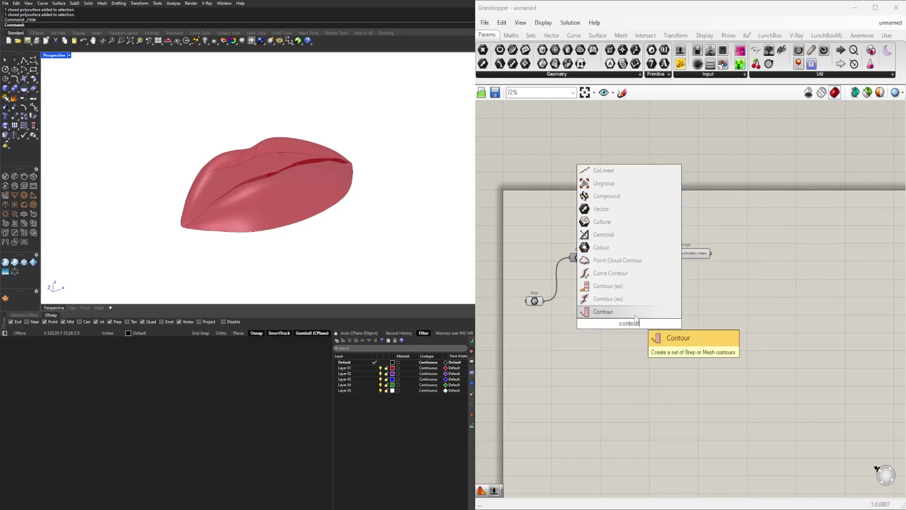
left_click(616, 315)
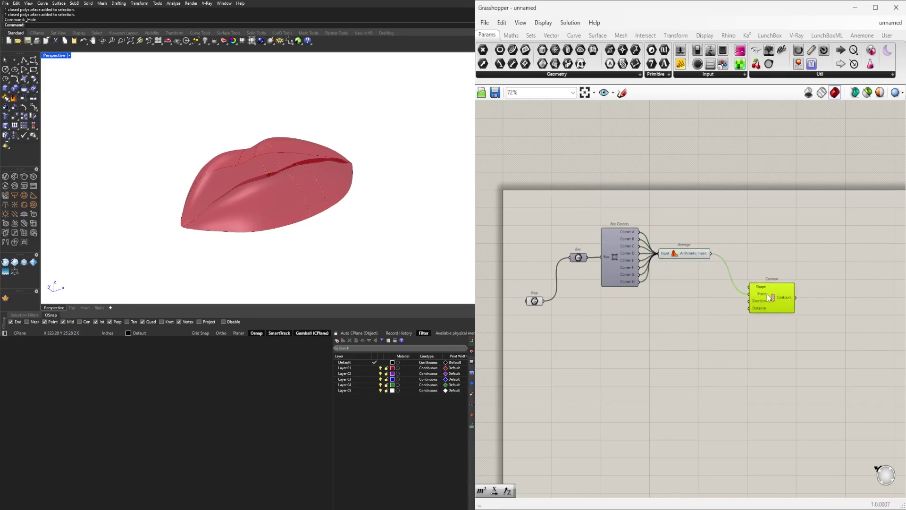
left_click_drag(541, 308, 540, 303)
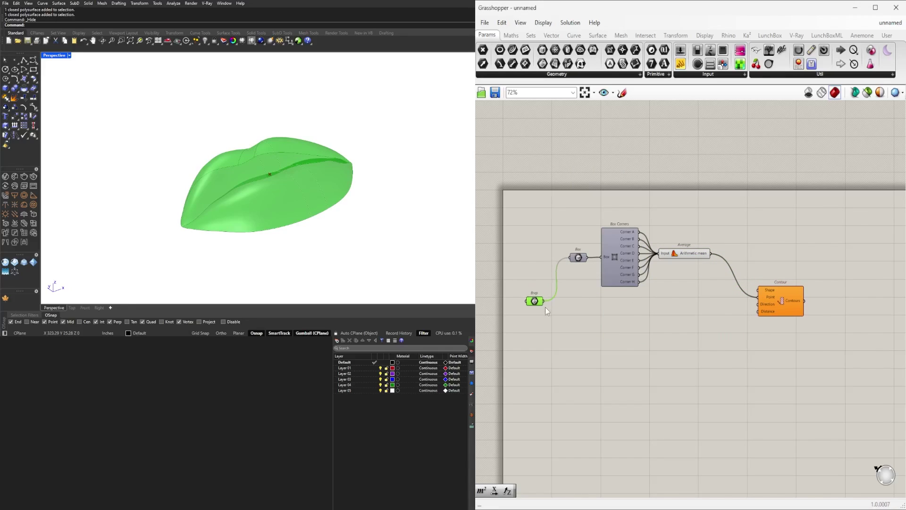
left_click_drag(701, 294, 781, 301)
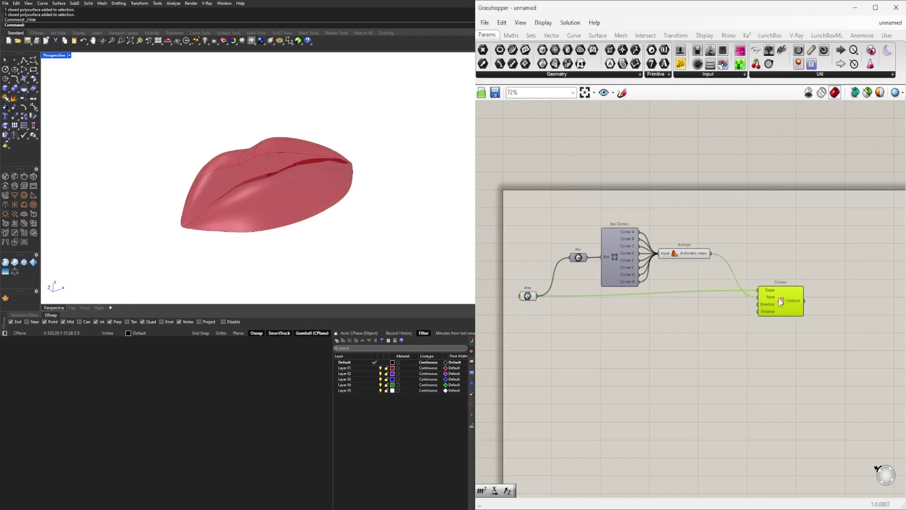
Step: Add a Unit X component and a number slider set to 1.5 beside the Contour component
double_click(630, 335)
type("unit x")
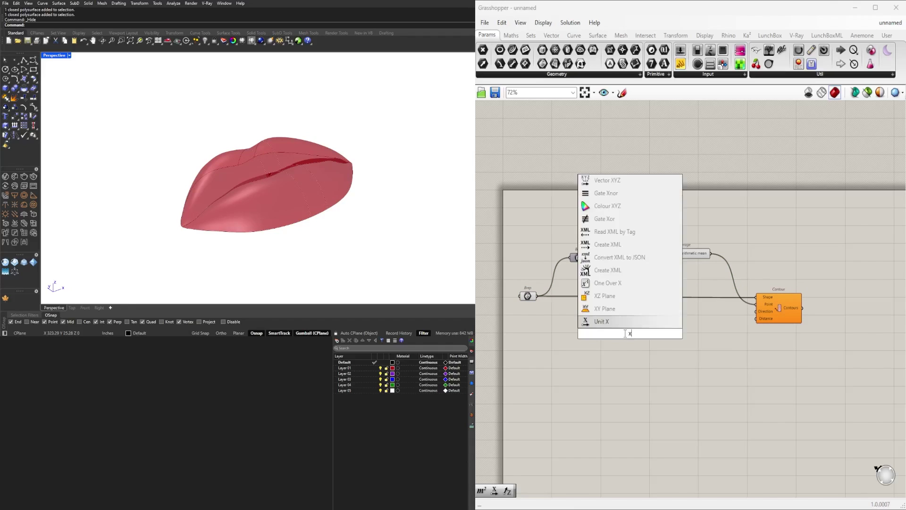
key("Return")
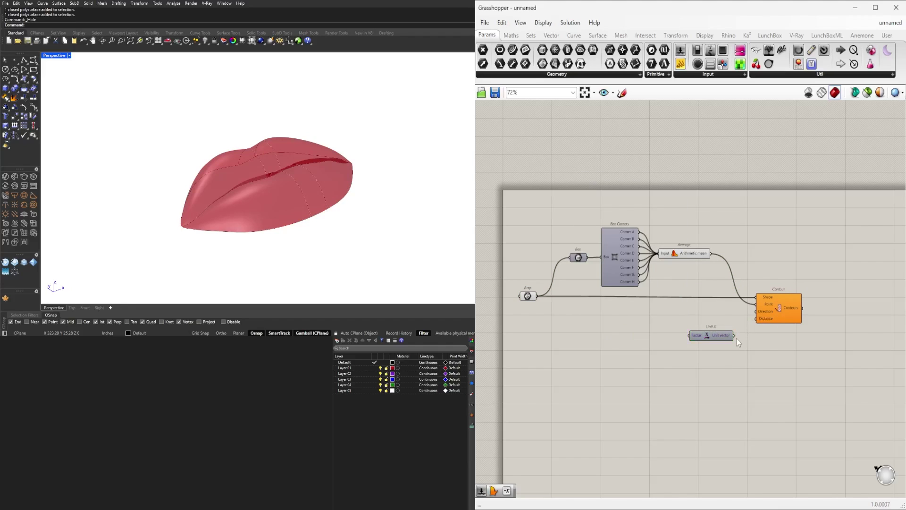
type("1.5")
key("Return")
Step: Connect Unit X to the Contour's Direction and the 1.5 slider to its Distance, arranging both beside it
scroll(688, 322, "up", 3)
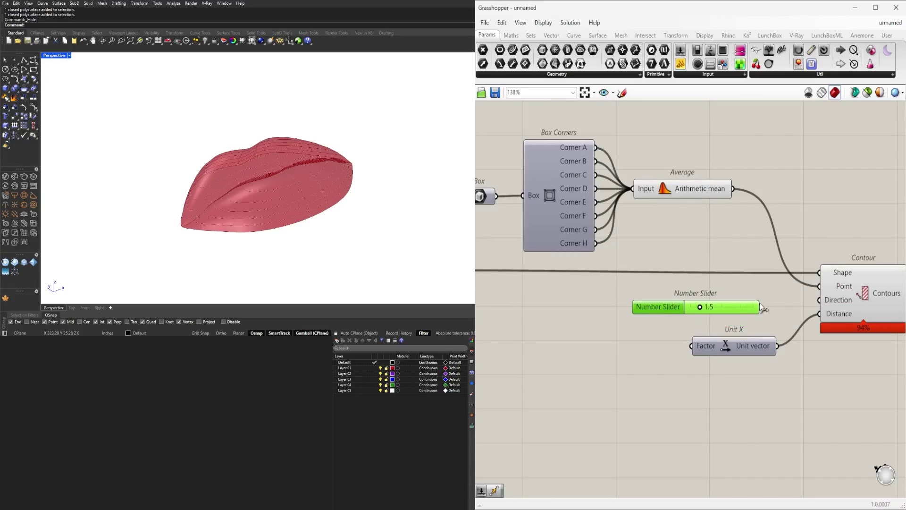
left_click_drag(761, 307, 819, 300)
left_click_drag(736, 313, 740, 308)
left_click_drag(767, 343, 724, 325)
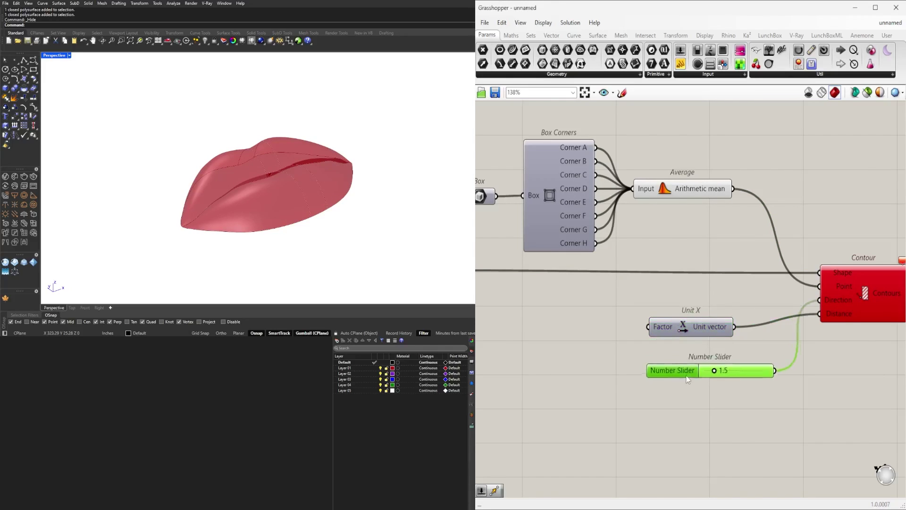
left_click_drag(820, 308, 813, 355)
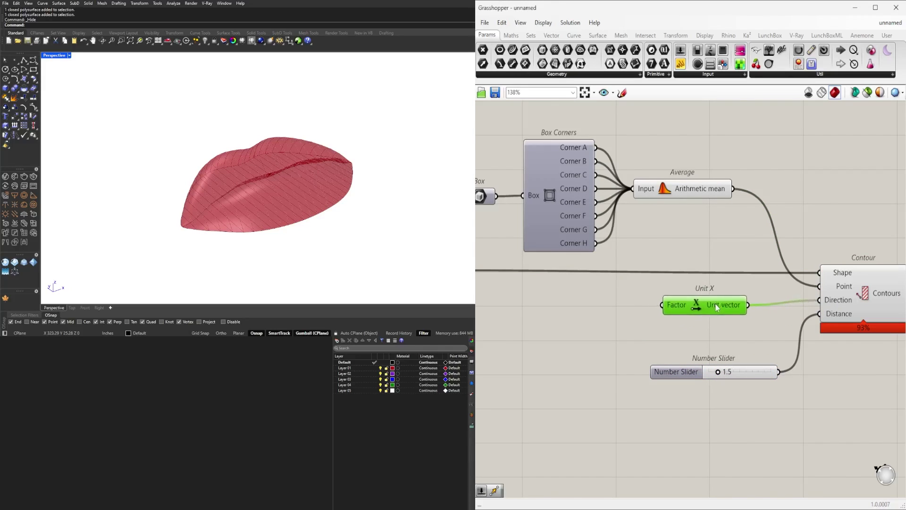
scroll(734, 304, "down", 3)
right_click_drag(219, 184, 315, 230)
scroll(763, 330, "up", 2)
double_click(716, 295)
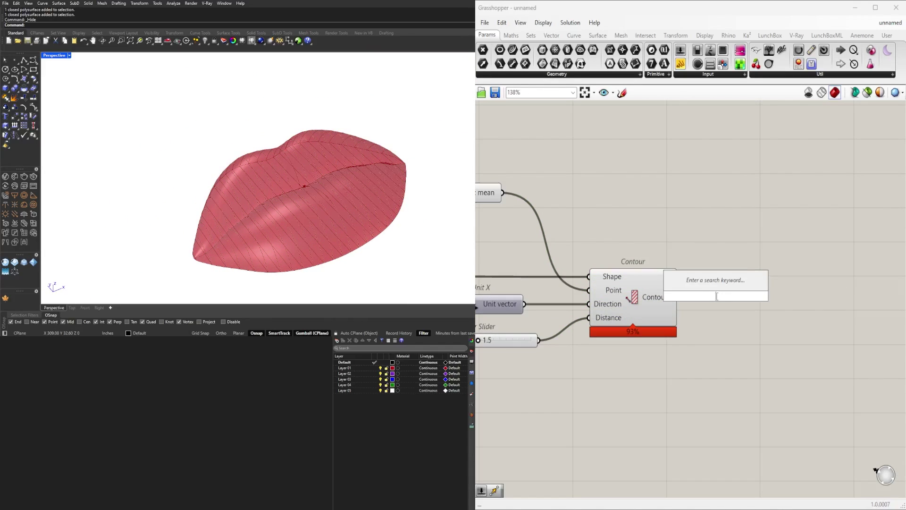
type("box")
key("BackSpace")
key("BackSpace")
key("BackSpace")
type("surface")
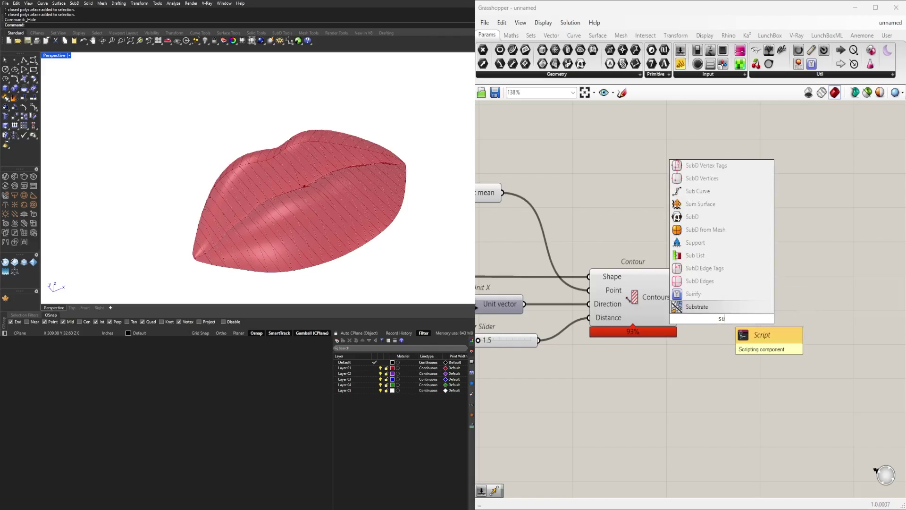
key("Escape")
Step: Add a Boundary Surfaces component and feed its Edges from the Contour's output
double_click(742, 256)
type("boundary")
key("Return")
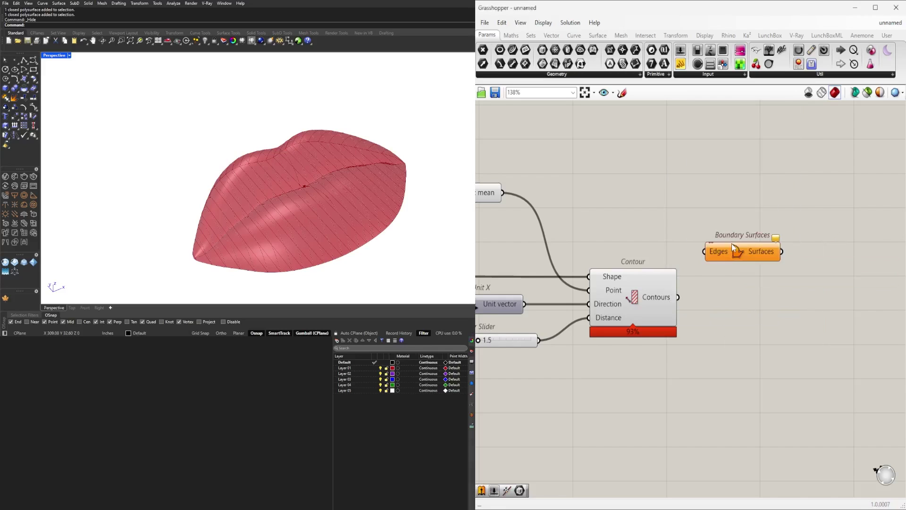
left_click_drag(731, 243, 725, 297)
Step: Turn off the preview of the Average, Unit X and Contour components
scroll(769, 353, "down", 3)
middle_click(712, 197)
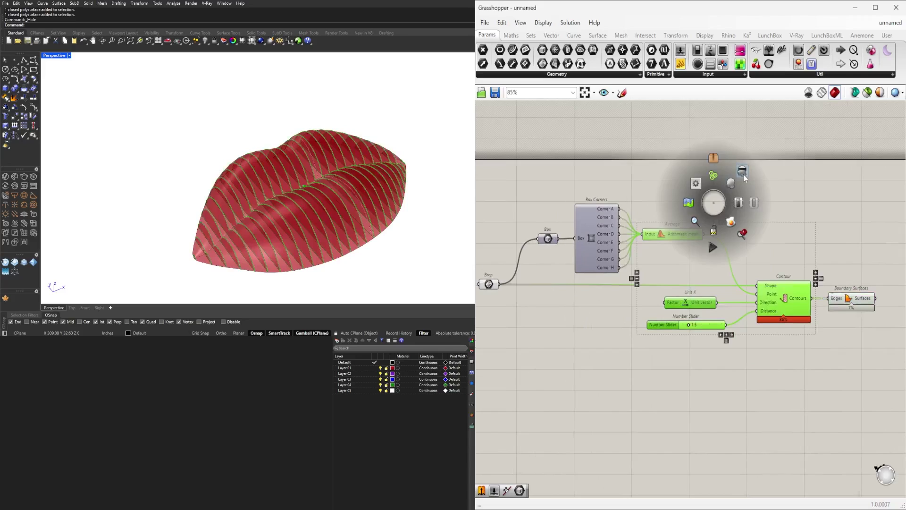
scroll(712, 196, "down", 1)
right_click_drag(283, 211, 226, 155)
Step: Add a Move component and connect the Boundary Surfaces output to its Geometry
right_click_drag(830, 302, 774, 287)
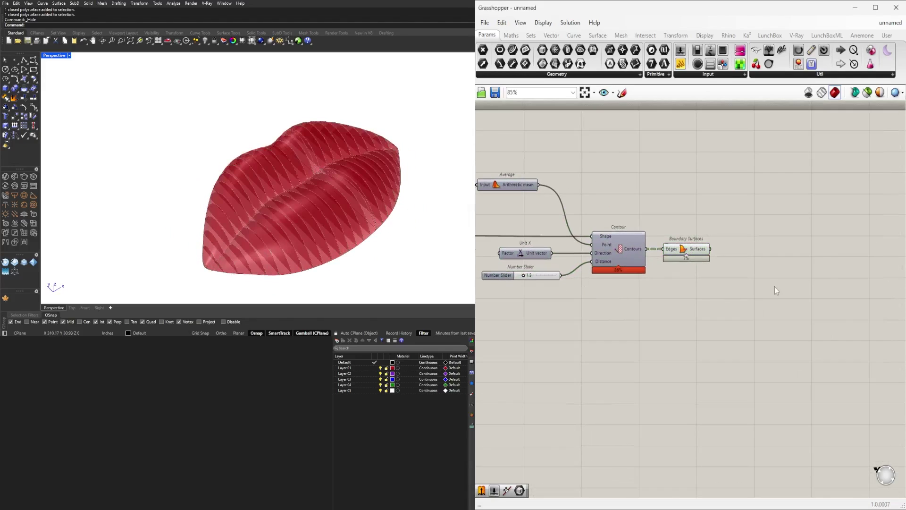
double_click(774, 287)
type("move")
key("Return")
mouse_move(710, 248)
left_mouse_down()
mouse_move(746, 281)
mouse_move(827, 277)
left_mouse_up()
Step: Divide a separate 1.5 slider with a Division component and send the result through a Unit X into the Move's Motion
double_click(719, 315)
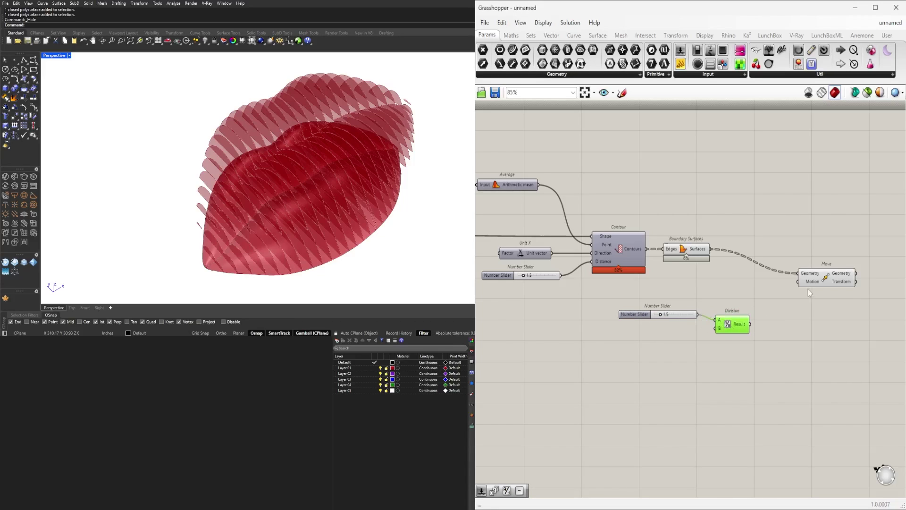
left_click_drag(807, 284, 832, 288)
double_click(781, 324)
type("unit x")
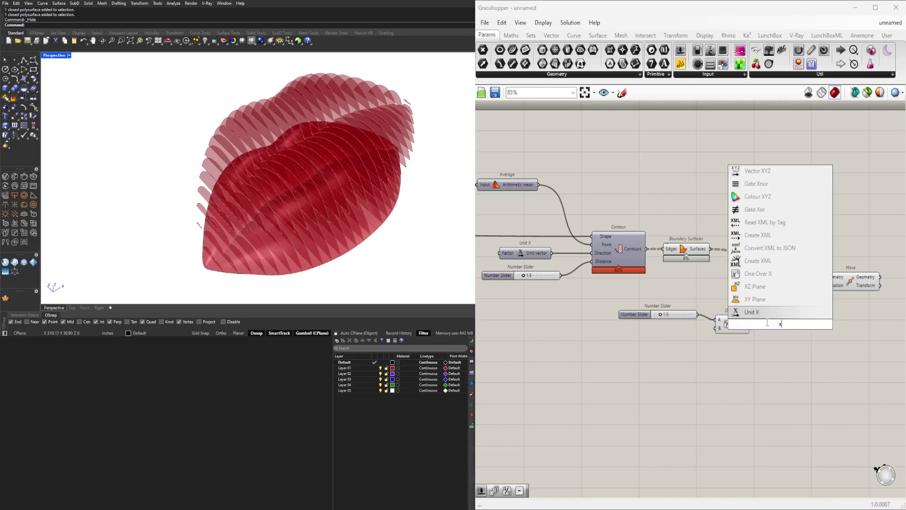
key("Return")
left_click_drag(812, 309, 823, 285)
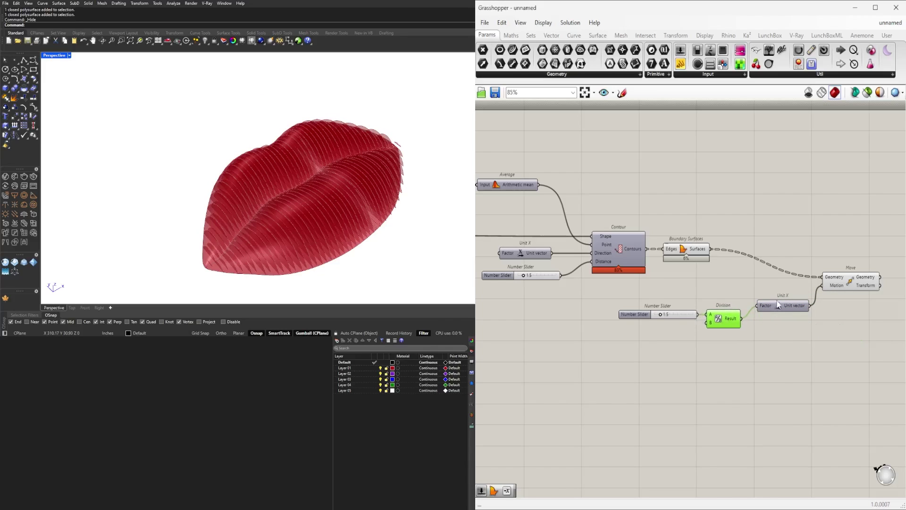
Step: Add a Multiplication component fed by the Unit X vector and pass its result into a Negative component
right_click_drag(825, 320, 713, 317)
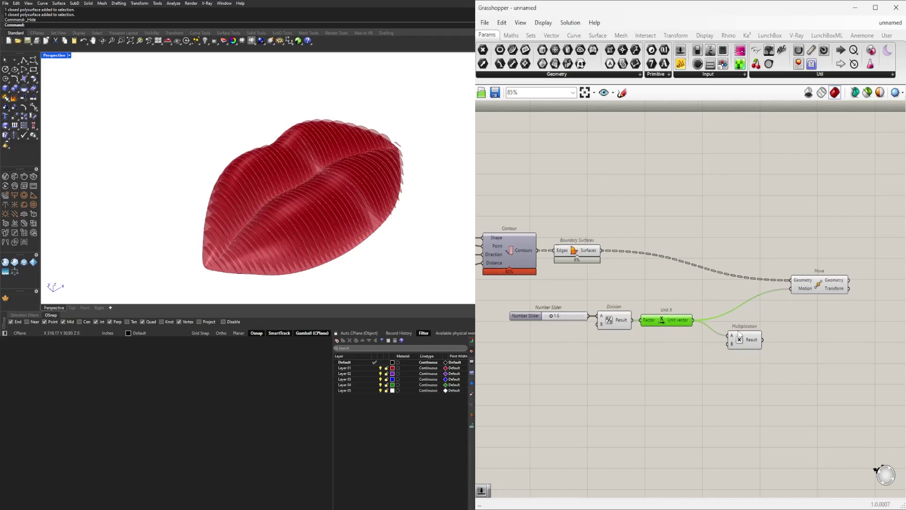
type("neg")
key("Return")
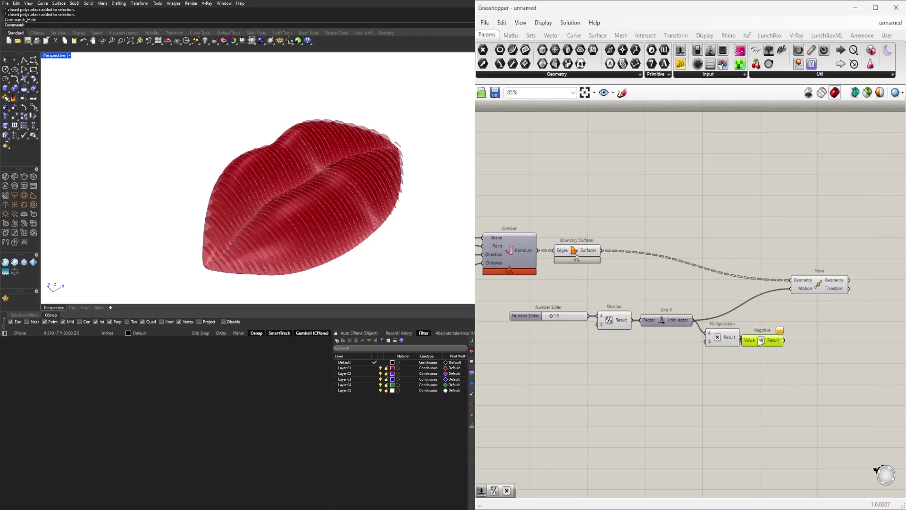
right_click_drag(821, 302, 796, 293)
left_click_drag(796, 293, 775, 307)
right_click_drag(775, 307, 660, 288)
left_click_drag(710, 289, 607, 274)
Step: Add an Extrude component with the moved geometry as Base and the Negative result as Direction
double_click(687, 297)
type("extr")
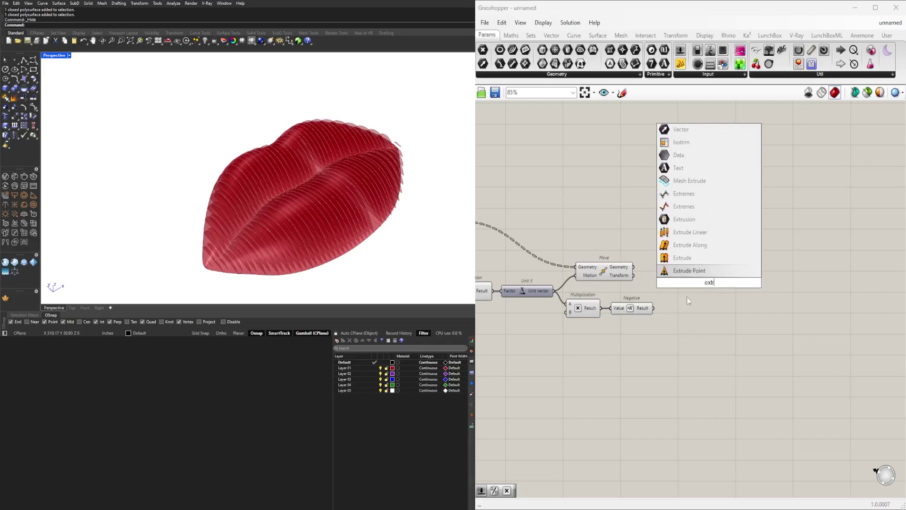
type("ude")
key("Return")
left_click_drag(679, 299, 682, 287)
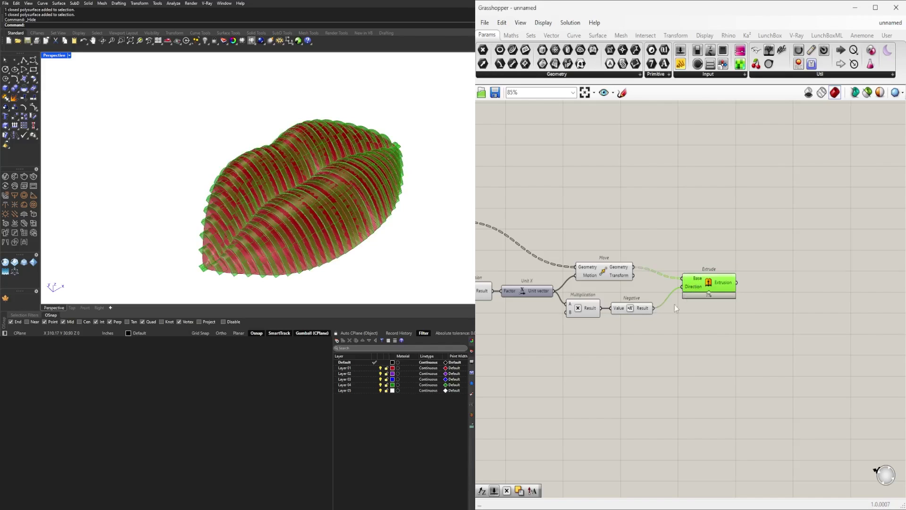
Step: Set the thickness slider feeding the Division component to 0.5
scroll(658, 319, "up", 5)
double_click(658, 319)
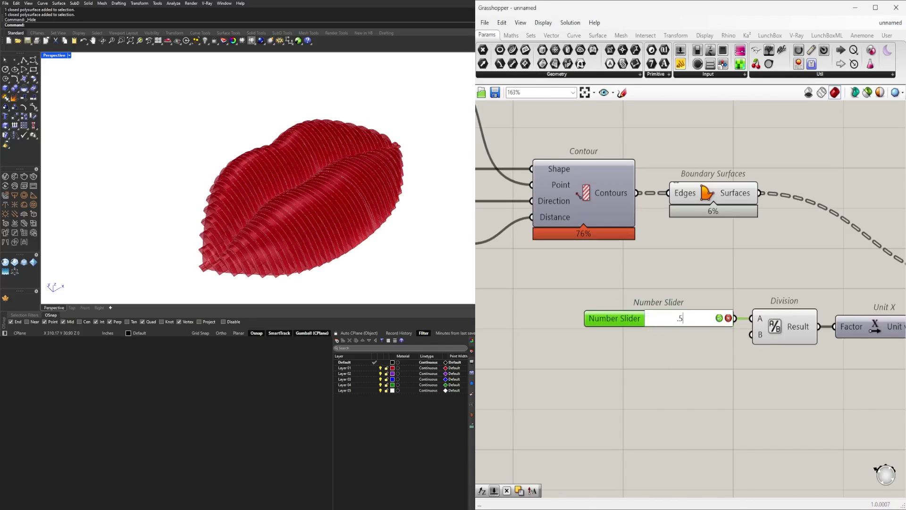
type(".5")
key("Return")
Step: Turn off the preview of the upstream components and select Extrude to check its slices
scroll(666, 337, "down", 6)
left_click_drag(570, 287, 521, 243)
key("ctrl+q")
right_click_drag(802, 292, 567, 293)
left_click(706, 295)
scroll(706, 296, "up", 4)
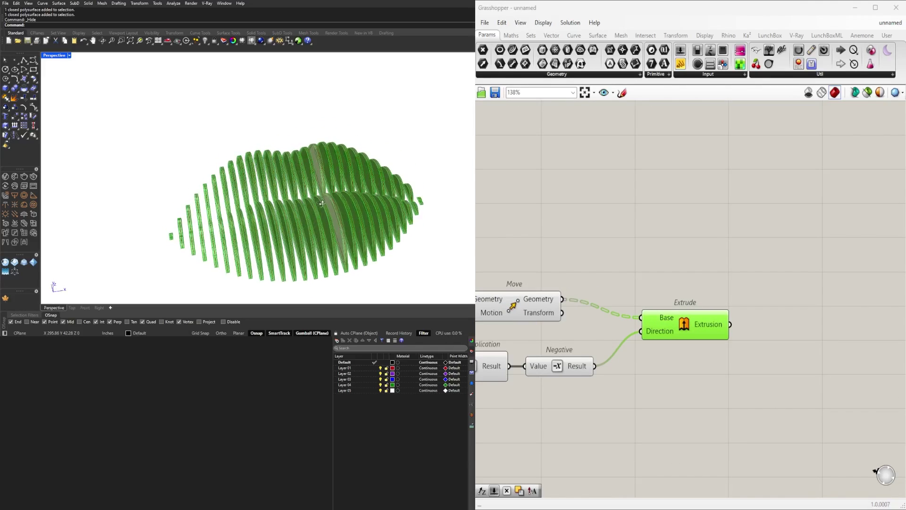
Step: Set the Contour's Distance slider to 1.0
scroll(802, 307, "down", 3)
right_click_drag(509, 274, 623, 274)
scroll(623, 274, "up", 3)
left_click(593, 262)
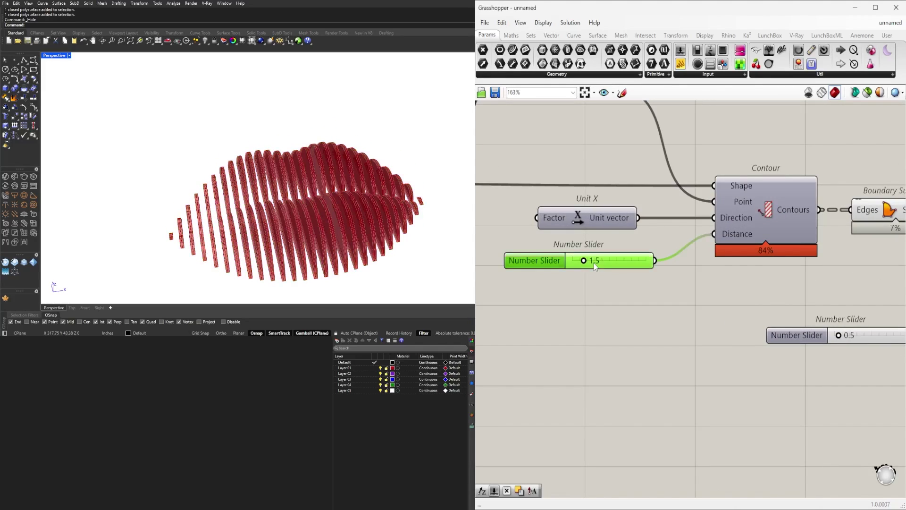
double_click(594, 262)
type("1")
key("Return")
Step: Show the hidden lips geometry in Rhino and extrude its flat bottom surface downwards by 3 inches
right_click_drag(236, 189, 145, 235)
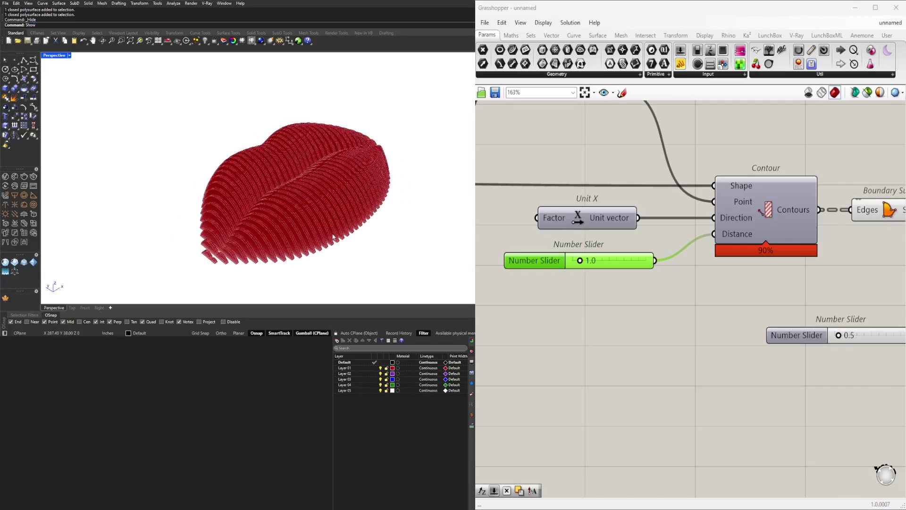
key("Return")
right_click_drag(333, 237, 327, 200)
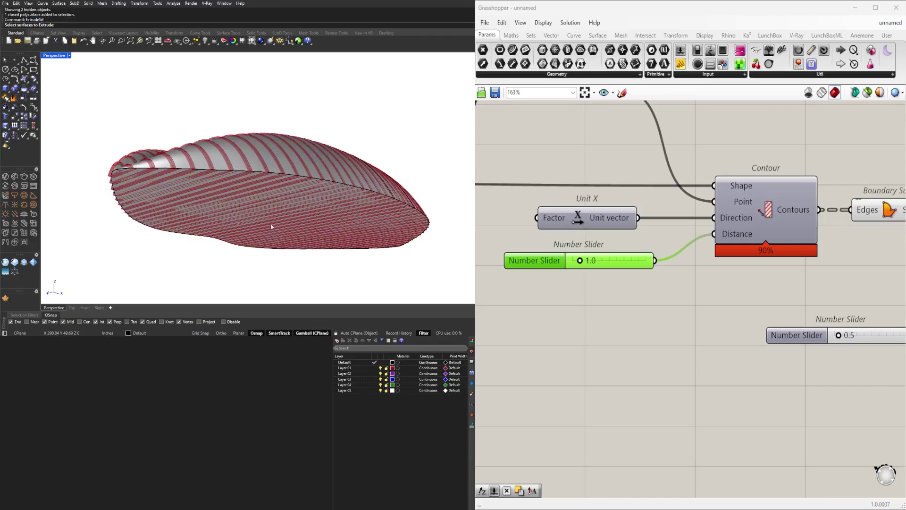
key("Return")
type("3")
key("Return")
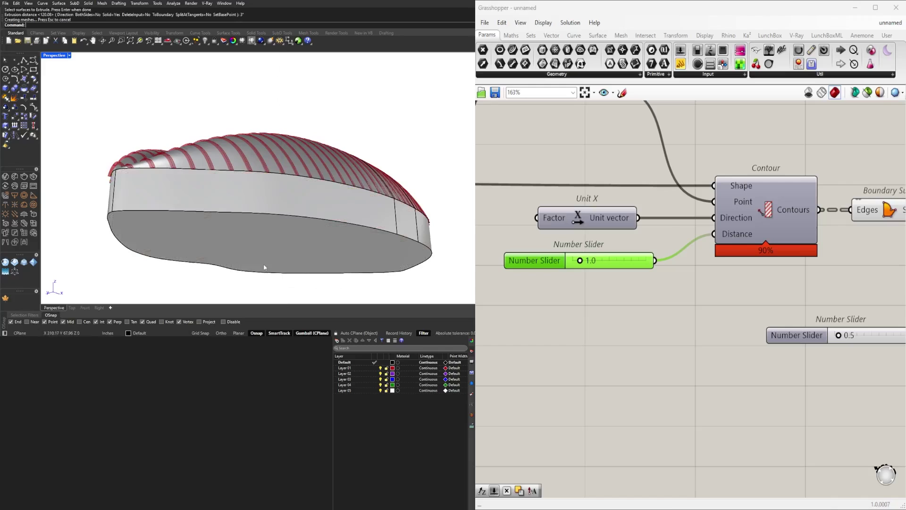
Step: Try to fillet the edges around the lips where they meet the extruded base, with a radius of 1
left_click(245, 246)
mouse_move(245, 246)
right_mouse_down()
mouse_move(249, 180)
mouse_move(231, 257)
right_mouse_up()
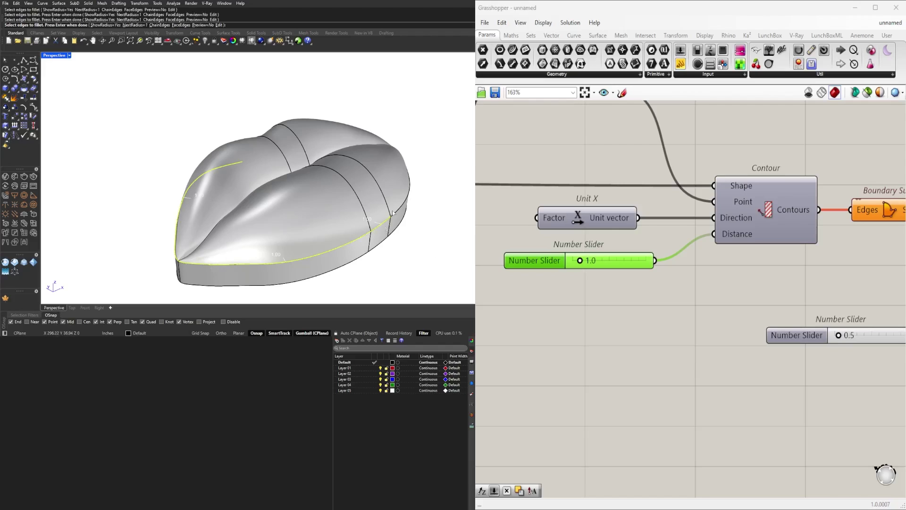
right_click_drag(392, 214, 196, 282)
scroll(197, 273, "down", 3)
scroll(226, 217, "up", 6)
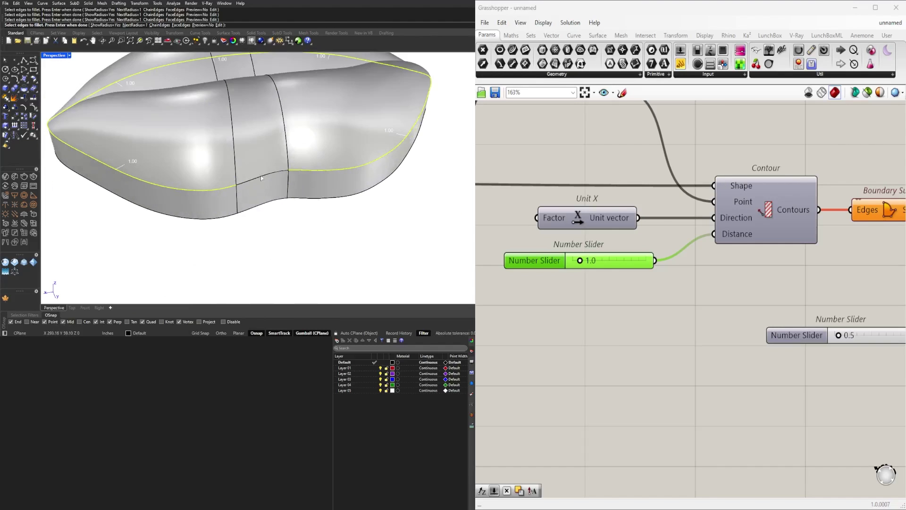
scroll(303, 186, "down", 3)
scroll(334, 185, "up", 6)
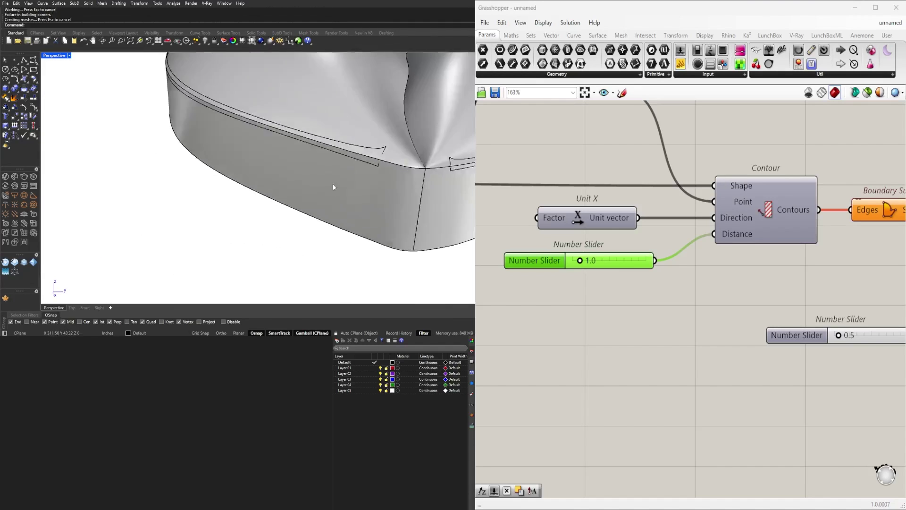
Step: Undo the edge fillet on the lips solid
key("ctrl+z")
key("Return")
key("Return")
right_click_drag(410, 180, 387, 174)
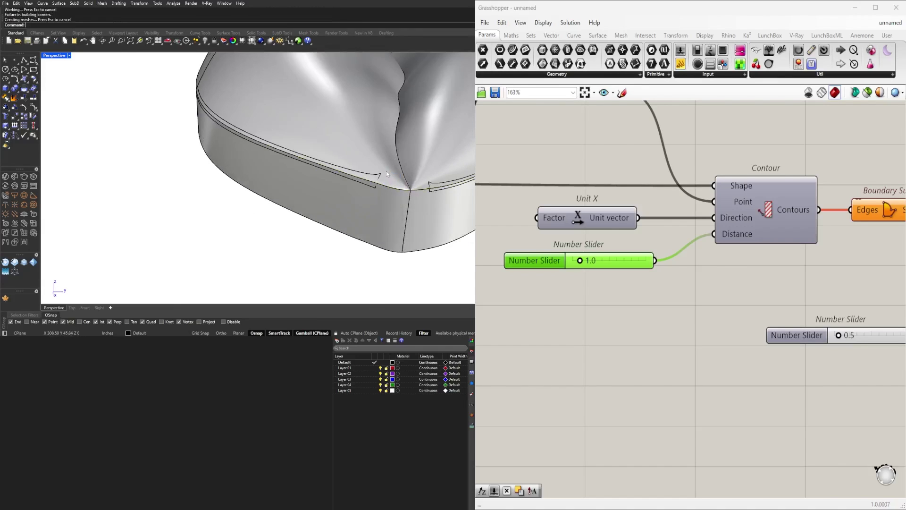
scroll(375, 168, "down", 5)
Step: Assign the thickened lips solid to Grasshopper's Brep parameter and hide the original solid in Rhino
left_click(182, 185)
right_click_drag(284, 179, 277, 215)
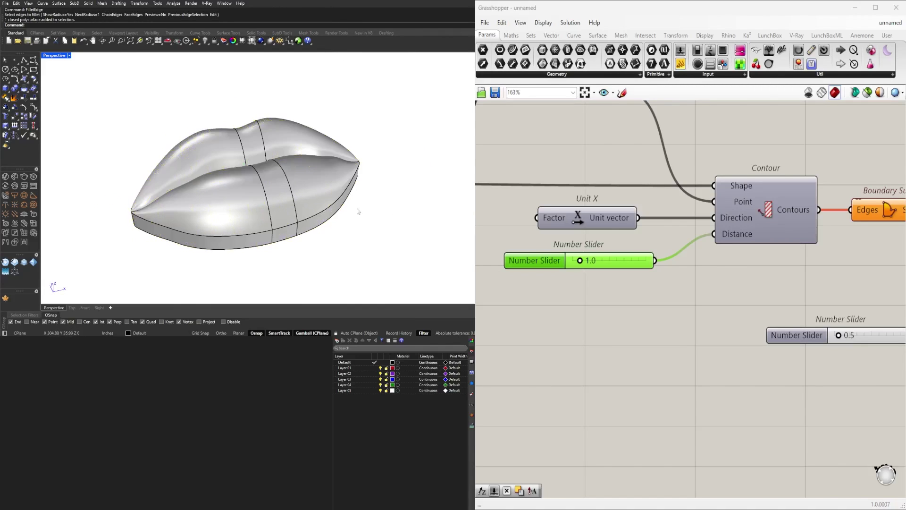
right_click_drag(358, 208, 374, 206)
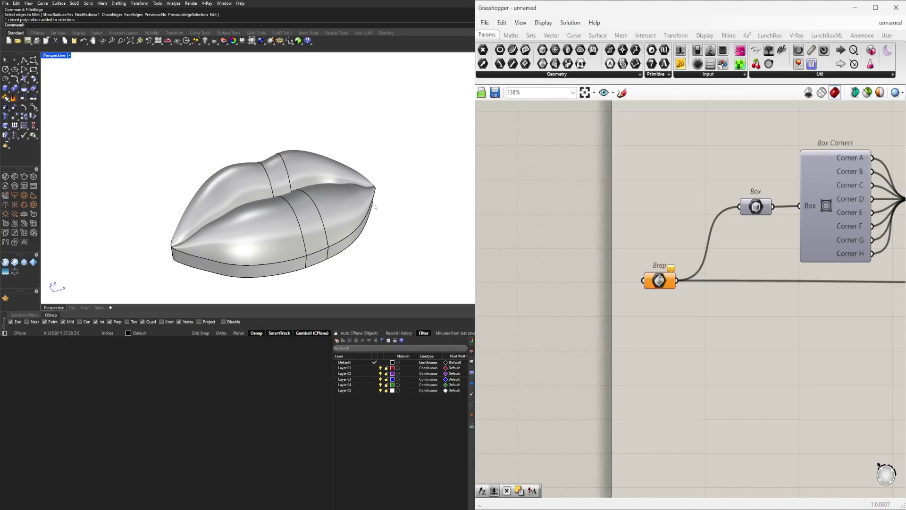
left_click(374, 206)
right_click(659, 280)
left_click(717, 423)
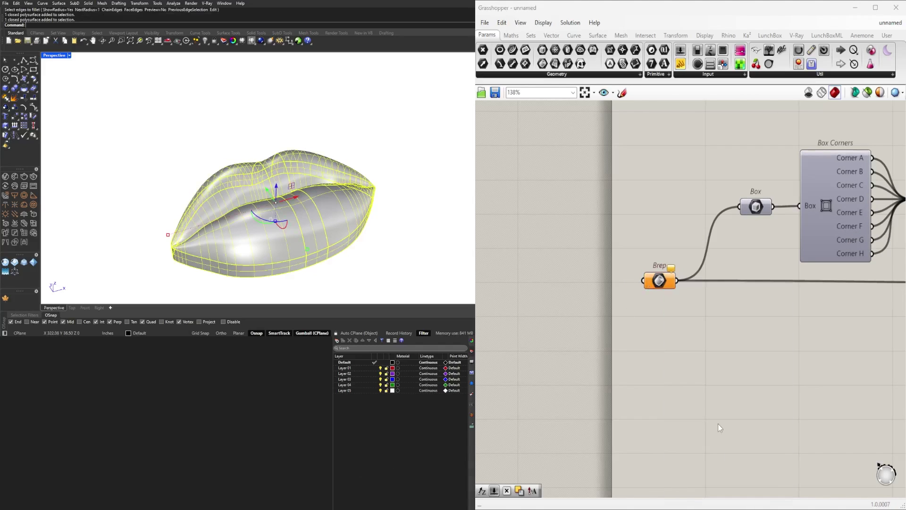
left_click(305, 224)
key("ctrl+h")
Step: Inspect the updated lips slices in the viewport and follow the component chain from Box Corners to Extrude
right_click_drag(357, 247, 251, 204)
scroll(817, 284, "down", 5)
scroll(817, 284, "up", 4)
left_click(708, 219)
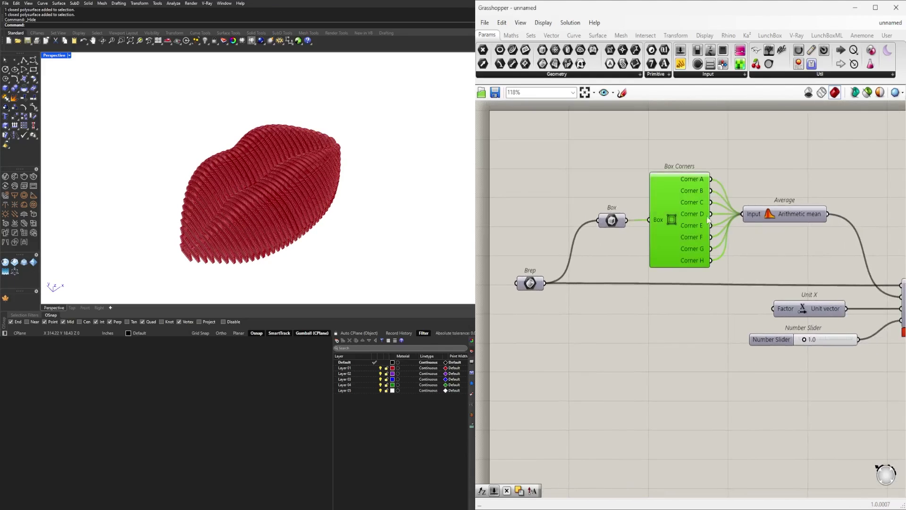
right_click_drag(708, 220, 640, 222)
right_click_drag(401, 199, 221, 248)
scroll(737, 257, "down", 3)
right_click_drag(802, 264, 498, 252)
right_click_drag(246, 203, 222, 180)
scroll(755, 326, "up", 3)
left_click(750, 321)
right_click_drag(823, 341, 785, 322)
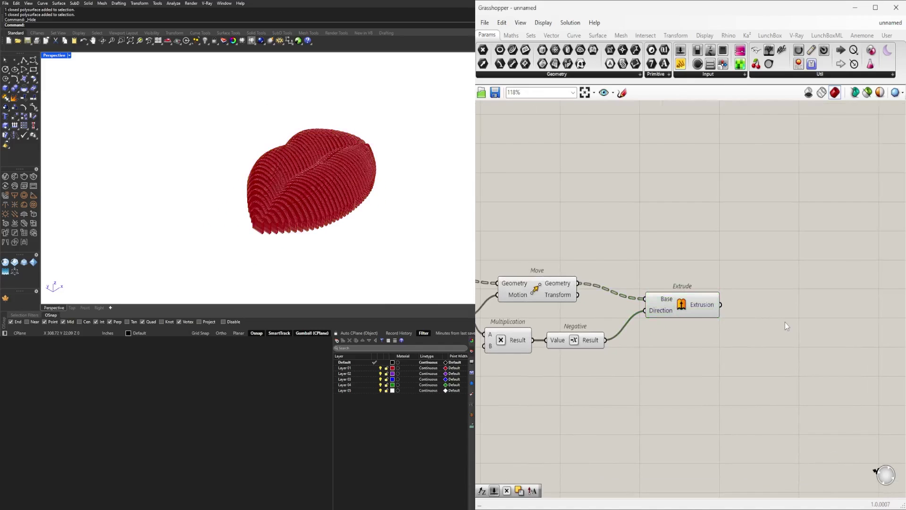
Step: Select the Boundary Surfaces component and examine the slices up close in the viewport
scroll(785, 325, "down", 3)
left_click(630, 288)
right_click_drag(629, 288, 768, 210)
left_click_drag(876, 348, 494, 257)
left_click(615, 254)
scroll(615, 253, "up", 3)
left_click(571, 218)
scroll(265, 204, "up", 5)
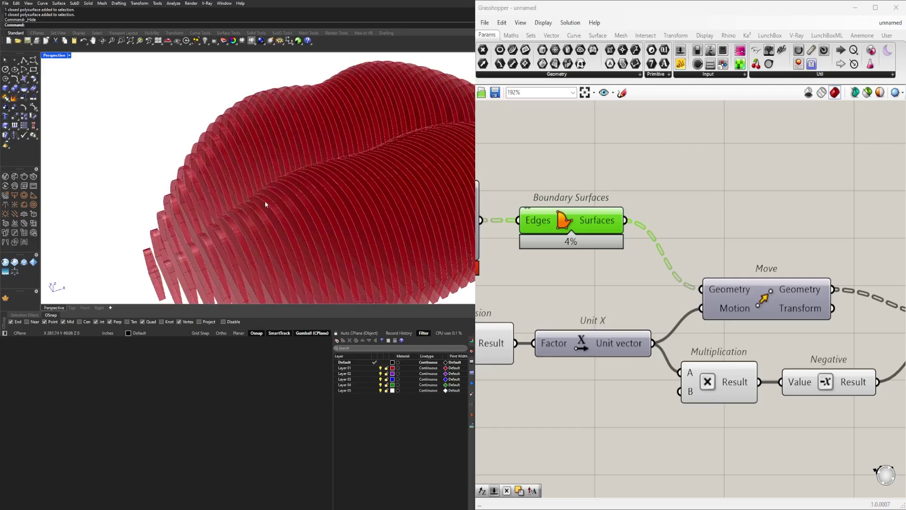
scroll(266, 204, "down", 5)
scroll(760, 233, "down", 4)
scroll(764, 264, "up", 3)
Step: Add a Custom Preview component and connect the Extrude component's Extrusion output to its Geometry input
double_click(770, 288)
type("cus")
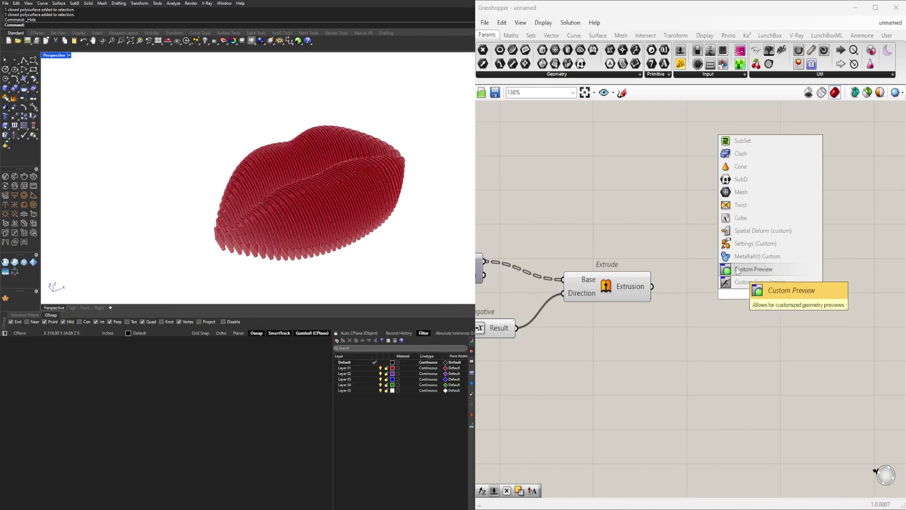
left_click(737, 270)
left_click_drag(652, 286, 729, 319)
Step: Add a Colour Picker beside the Custom Preview component and connect it to the Material input
double_click(635, 367)
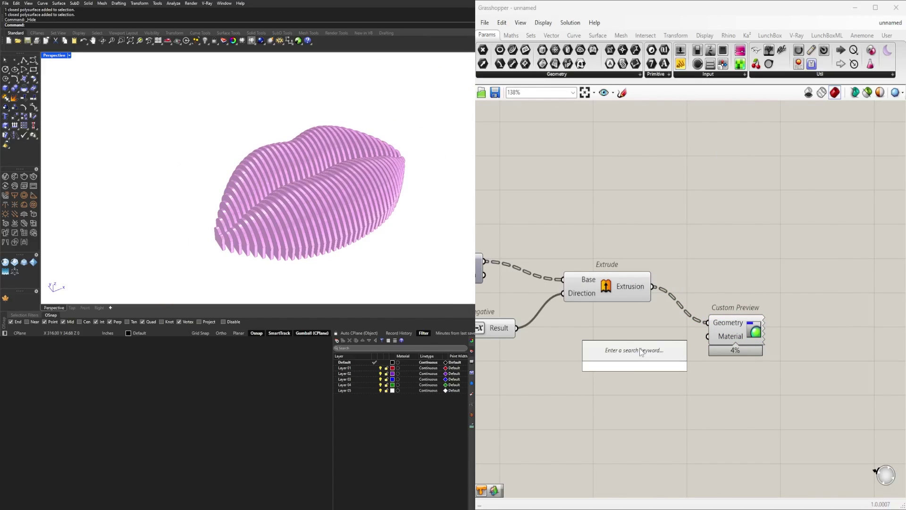
type("col")
left_click(613, 303)
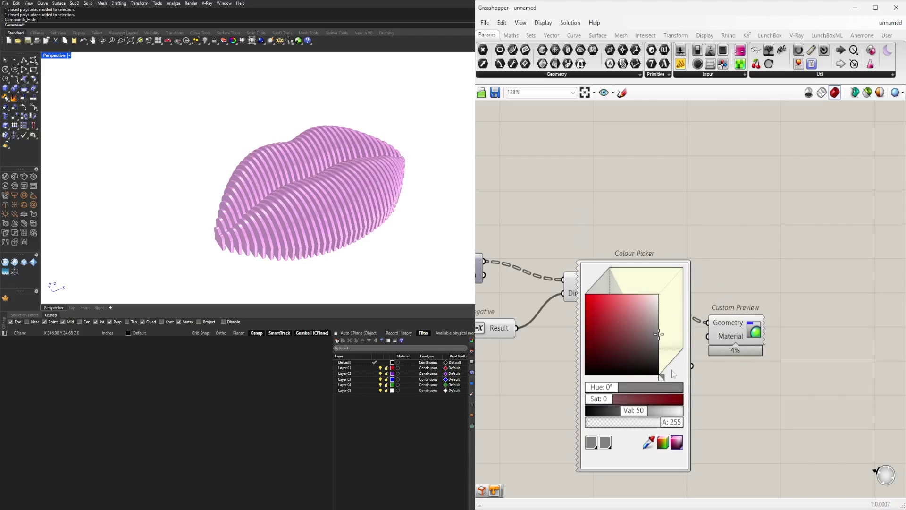
left_click_drag(673, 374, 865, 344)
Step: Hide the wire into Custom Preview's Geometry input and set the Colour Picker to a muted red with hue 0°, saturation 57 and value 62
right_click(721, 322)
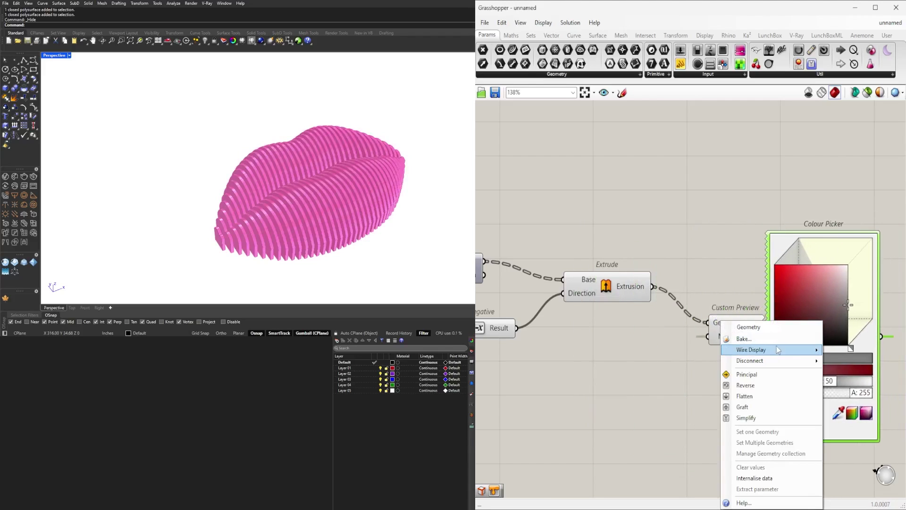
left_click(817, 329)
left_click_drag(818, 329, 805, 296)
Step: Examine the red lips slices in the Perspective viewport up close and from low and high angles
scroll(402, 191, "up", 5)
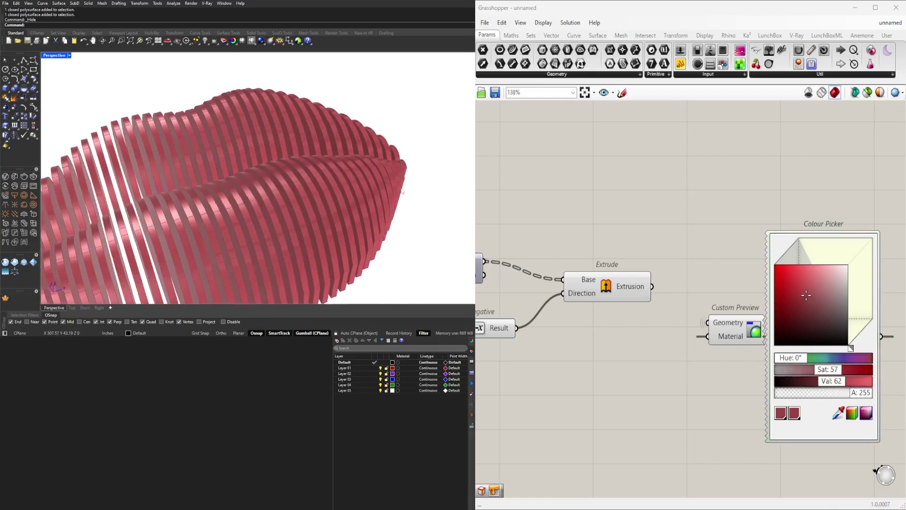
scroll(401, 188, "down", 5)
key("Down")
key("Down")
key("Down")
key("Down")
key("Down")
key("Down")
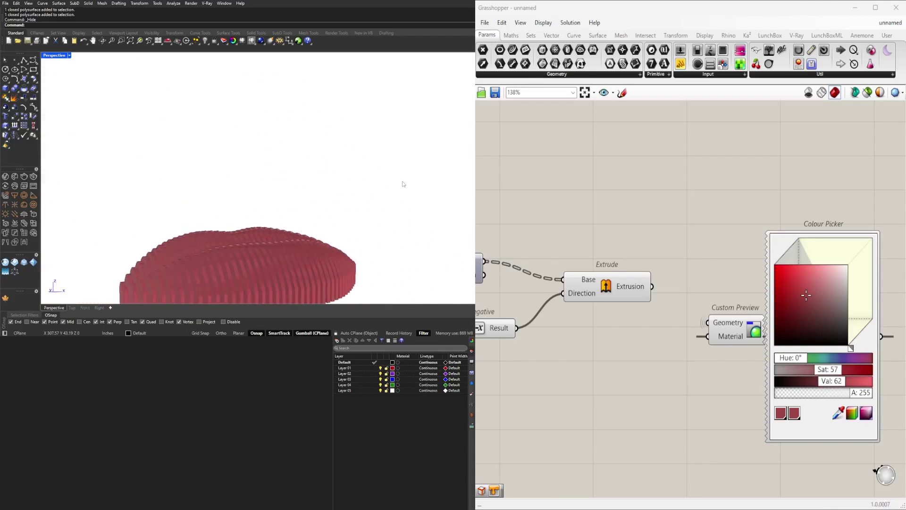
key("Up")
key("Up")
key("Up")
key("Up")
key("Up")
key("Up")
Step: Add a List Item component, connect Boundary Surfaces' output to its List input, and flatten that input
scroll(636, 274, "down", 5)
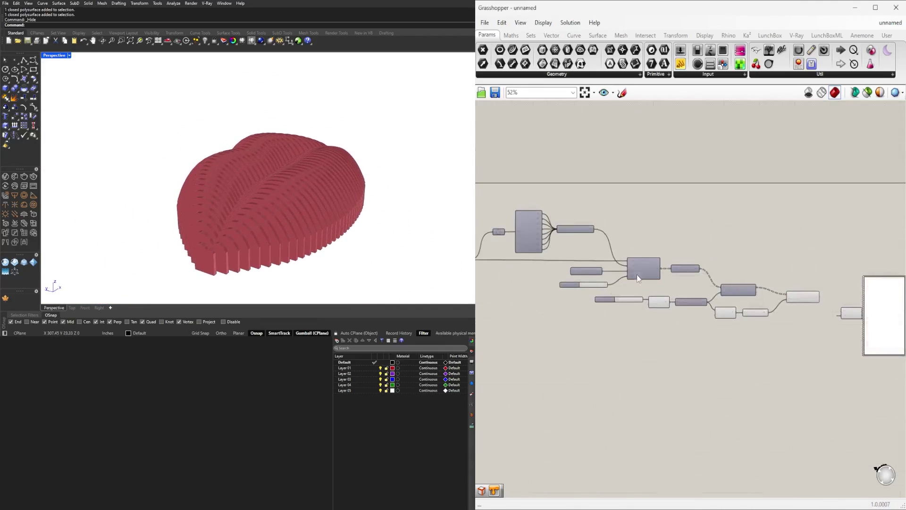
scroll(636, 273, "up", 4)
double_click(792, 250)
type("item")
left_click(783, 249)
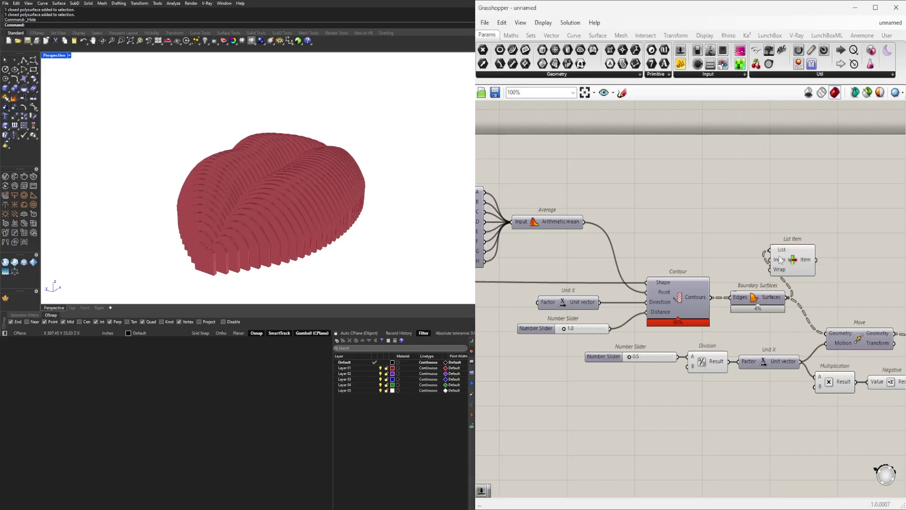
left_click_drag(785, 297, 766, 242)
scroll(755, 264, "up", 2)
right_click(743, 226)
left_click(745, 295)
Step: Add an Evaluate Surface component beside List Item and connect the Item output to its Surface input
right_click_drag(729, 294, 659, 288)
double_click(732, 231)
type("eval")
left_click(755, 171)
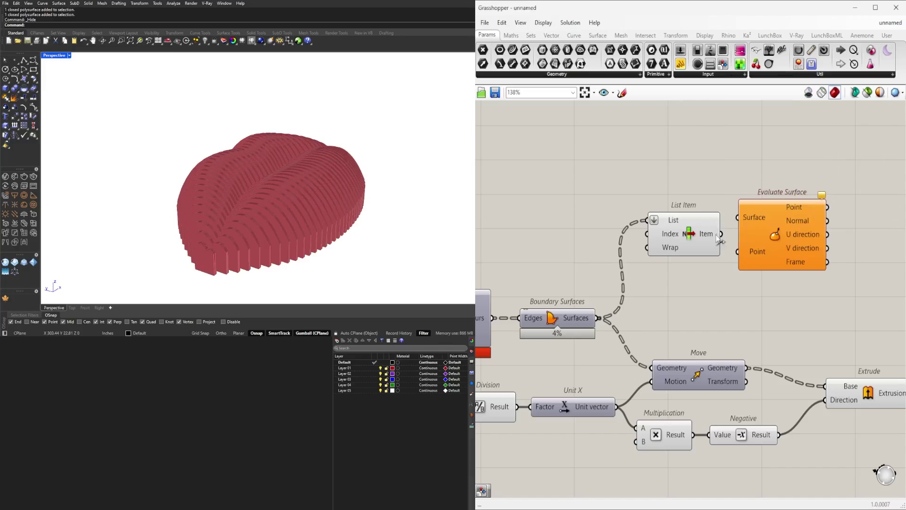
left_click_drag(774, 221, 839, 178)
left_click_drag(721, 234, 803, 166)
Step: Add an MD Slider above List Item and connect it to Evaluate Surface's Point input
double_click(688, 178)
type("md")
key("Return")
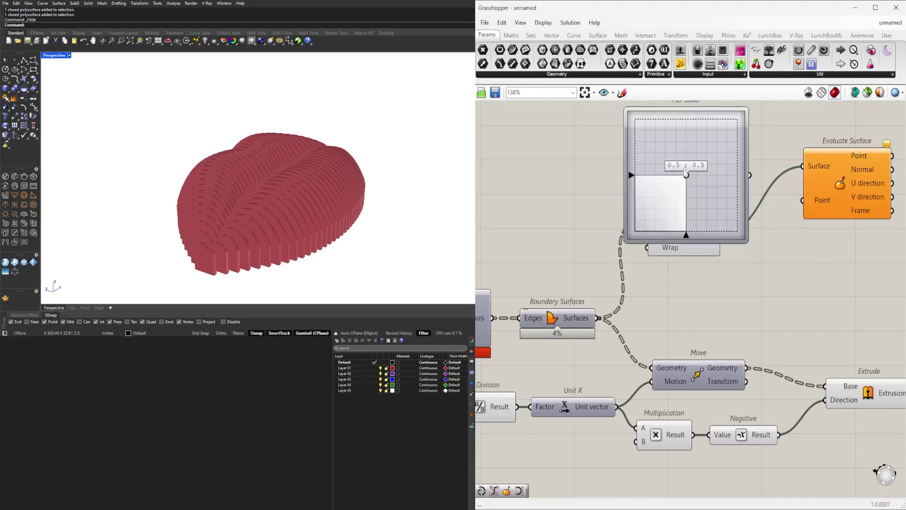
left_click_drag(703, 198, 802, 200)
left_click_drag(840, 184, 824, 179)
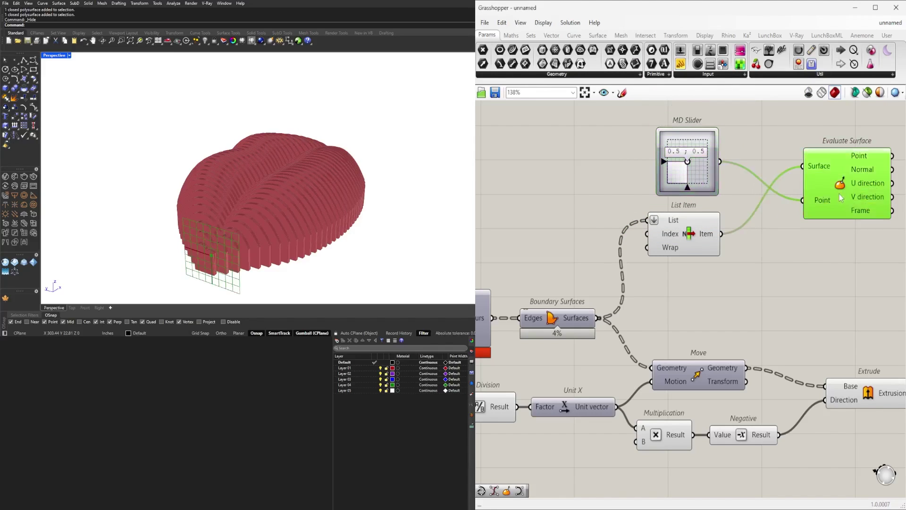
Step: Test the evaluated point on the end slice by moving the MD Slider to 0.87 ; 0.75
right_click_drag(349, 203, 379, 185)
left_click(703, 235)
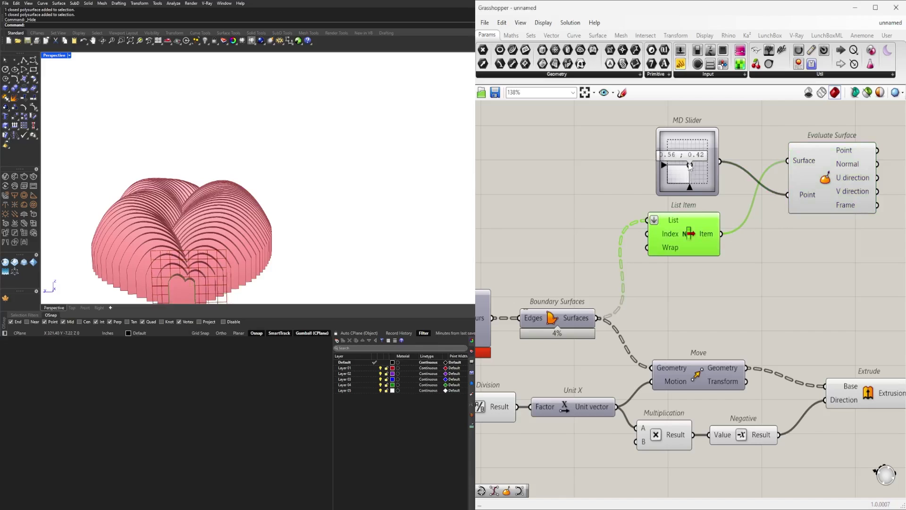
right_click_drag(302, 199, 358, 179)
scroll(283, 188, "up", 3)
scroll(765, 333, "down", 3)
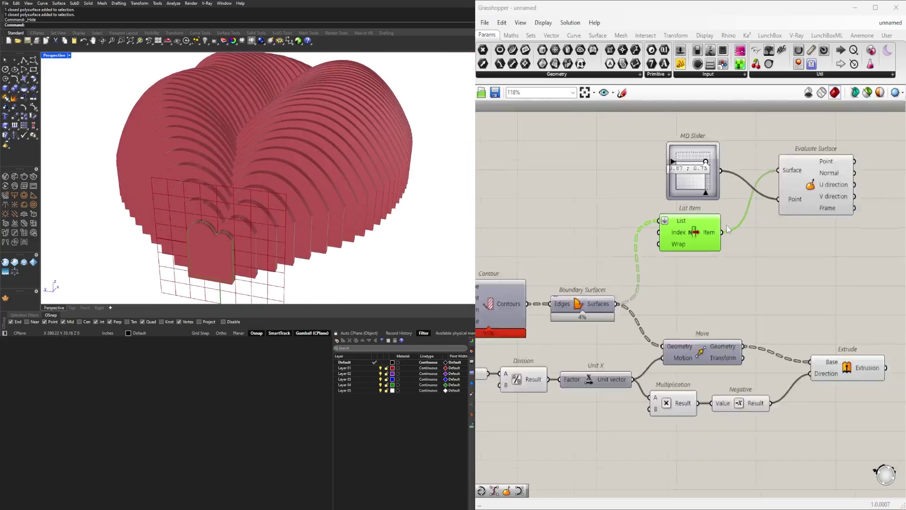
Step: Turn off the Custom Preview display and reparameterize the Surface input of Evaluate Surface
middle_click(755, 263)
scroll(613, 189, "up", 8)
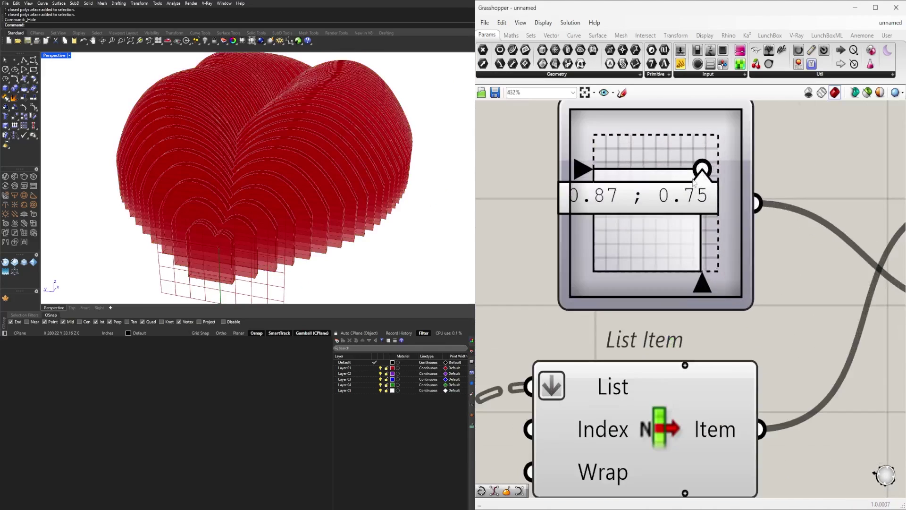
left_click_drag(665, 182, 789, 177)
scroll(755, 203, "down", 4)
right_click(699, 239)
left_click(729, 346)
Step: Delete the MD Slider and connect a new one at 0.5 ; 0.5 to Evaluate Surface's Point input
scroll(618, 165, "up", 3)
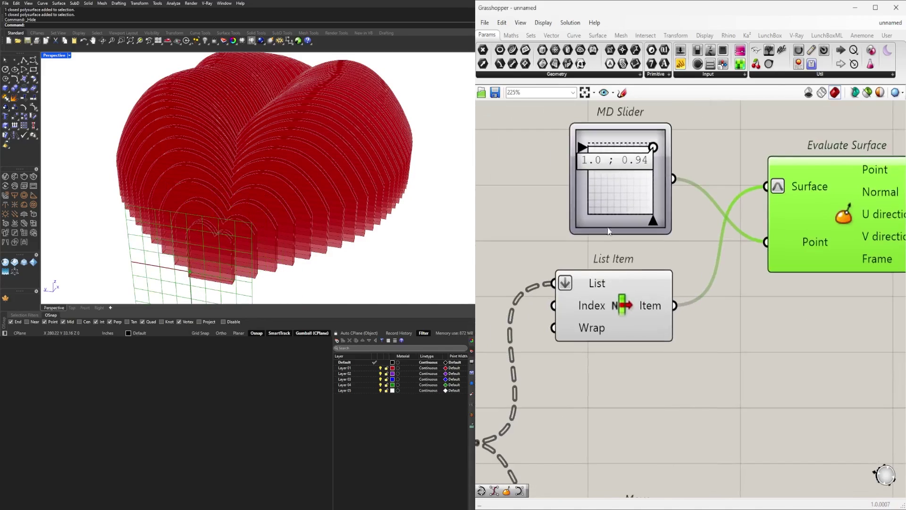
left_click_drag(664, 127, 615, 196)
left_click(663, 198)
key("Delete")
double_click(664, 197)
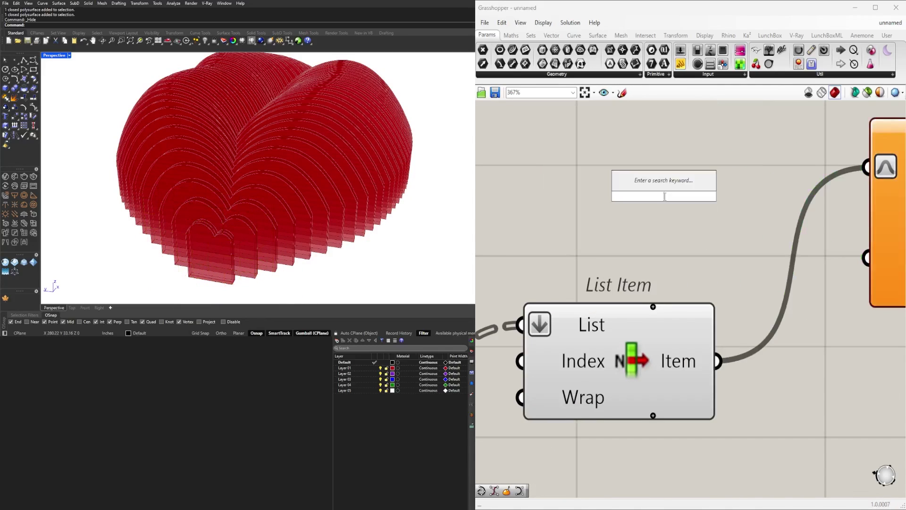
type("md")
key("Return")
left_click_drag(664, 197, 678, 221)
Step: Add a Deconstruct Brep component, connect the Box parameter to its Brep input, and hide that wire
scroll(868, 257, "down", 5)
right_click_drag(778, 275, 627, 274)
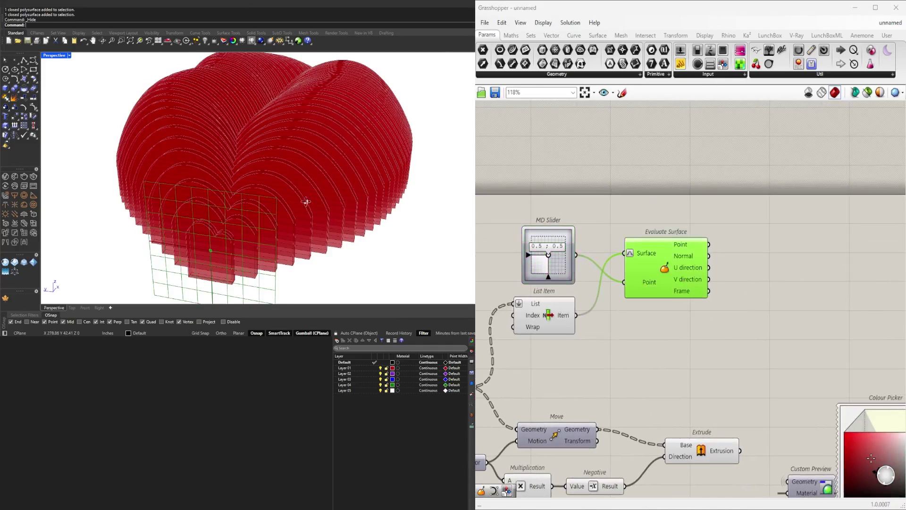
right_click_drag(303, 202, 417, 192)
right_click_drag(628, 272, 743, 211)
scroll(743, 210, "down", 3)
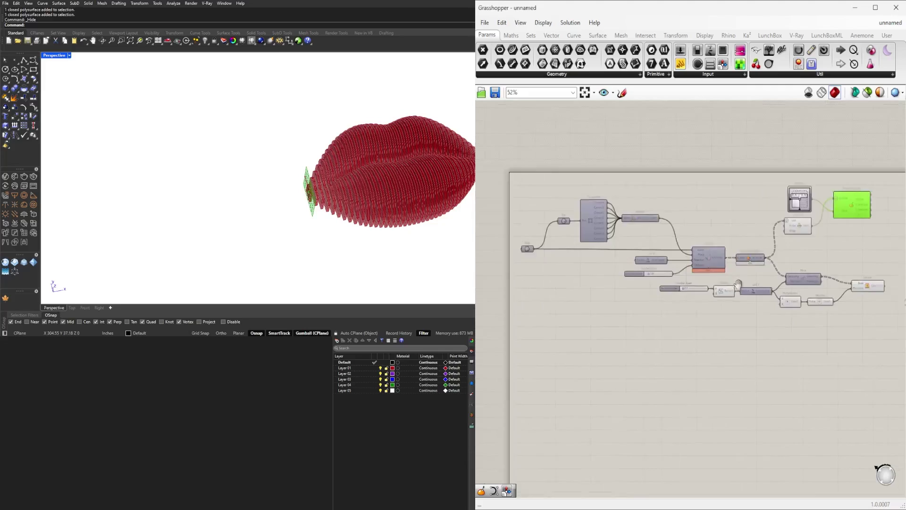
scroll(706, 359, "up", 3)
type("deconstruct")
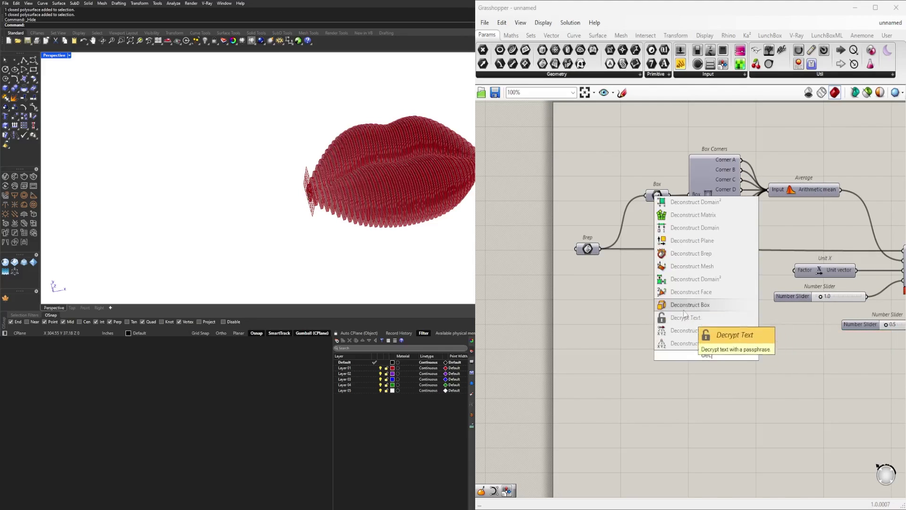
left_click(717, 334)
left_click_drag(669, 195, 680, 355)
right_click(703, 357)
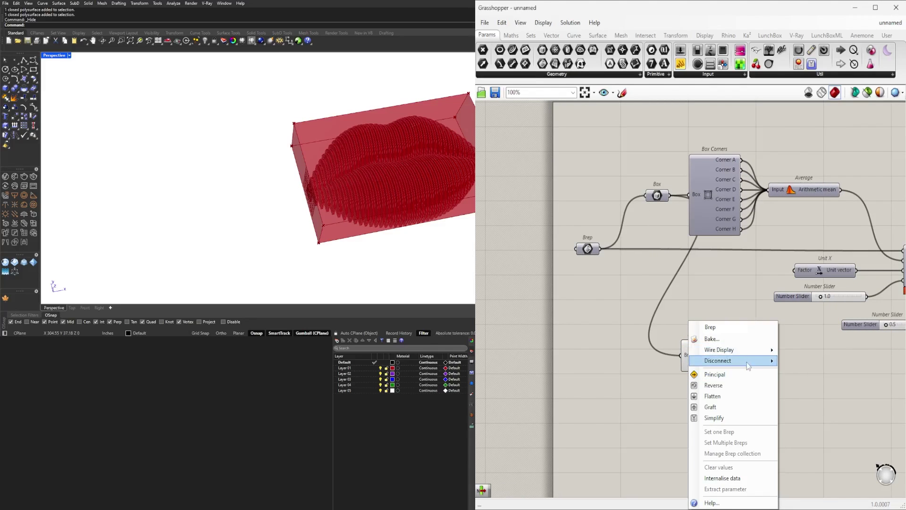
left_click(800, 406)
left_click(709, 357)
Step: Add a List Item for Deconstruct Brep's Edges and arrange both components above the MD Slider and Evaluate Surface group
double_click(711, 378)
type("i")
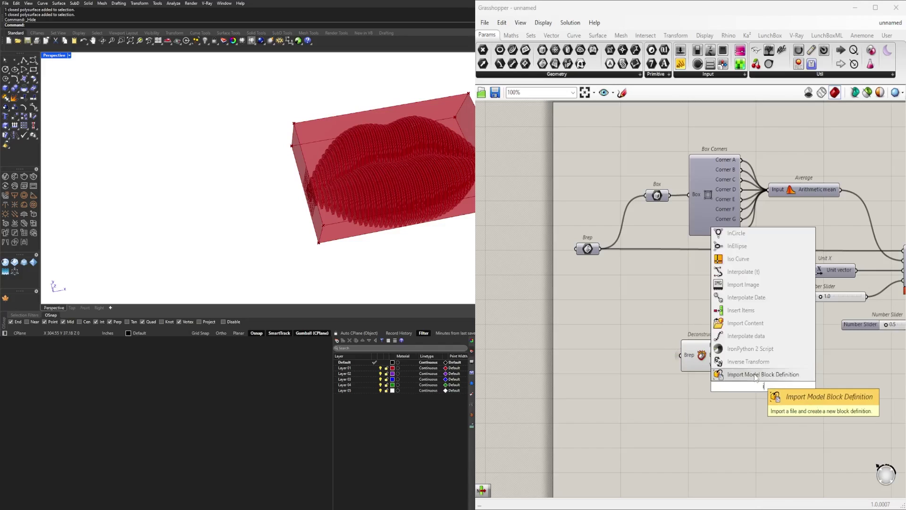
type("tem")
left_click(732, 375)
scroll(736, 358, "up", 3)
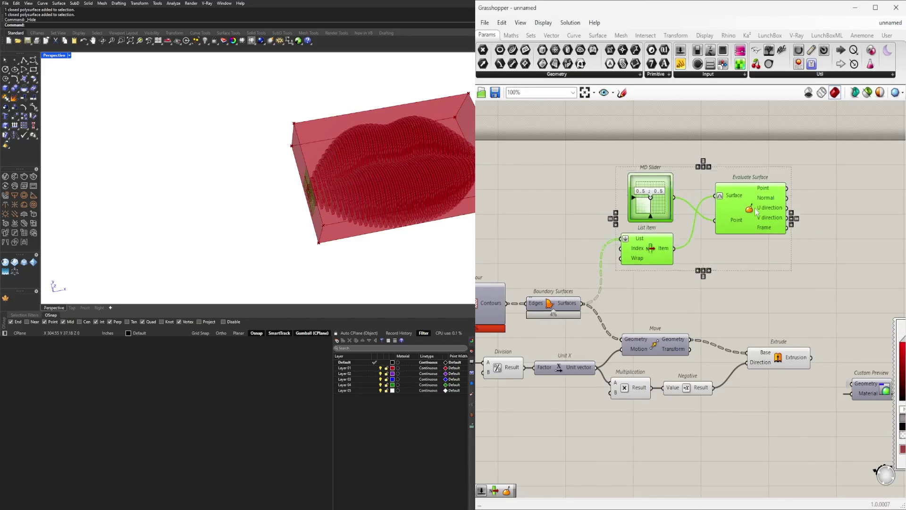
right_click_drag(752, 198, 760, 262)
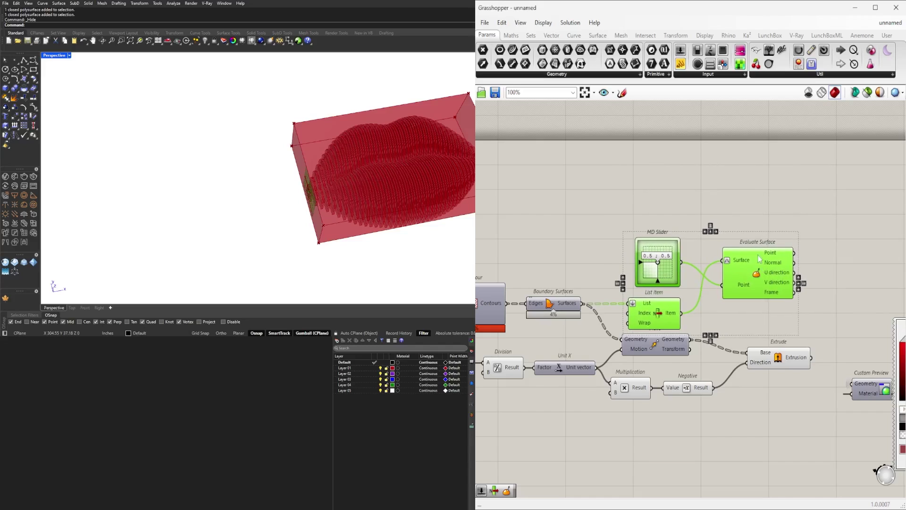
scroll(762, 267, "down", 5)
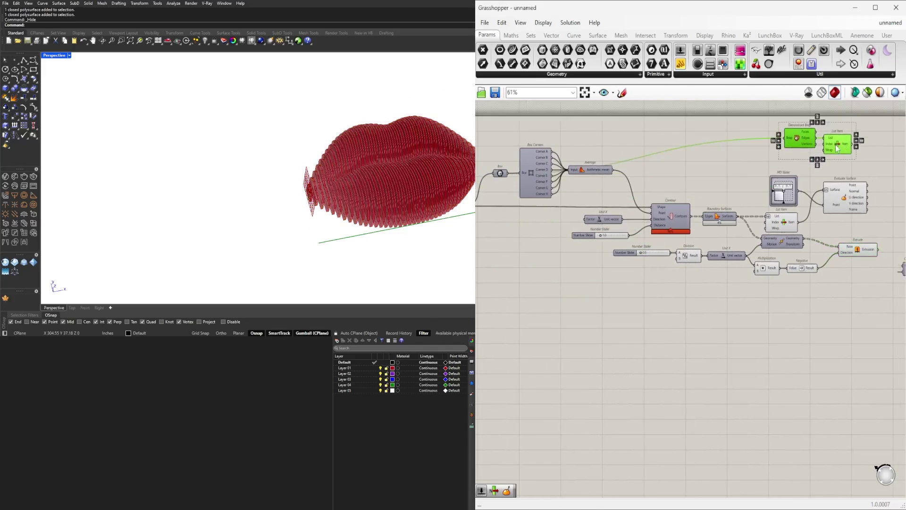
Step: Add Move and Unit X components and connect the unit vector to Move's Motion input
type("move")
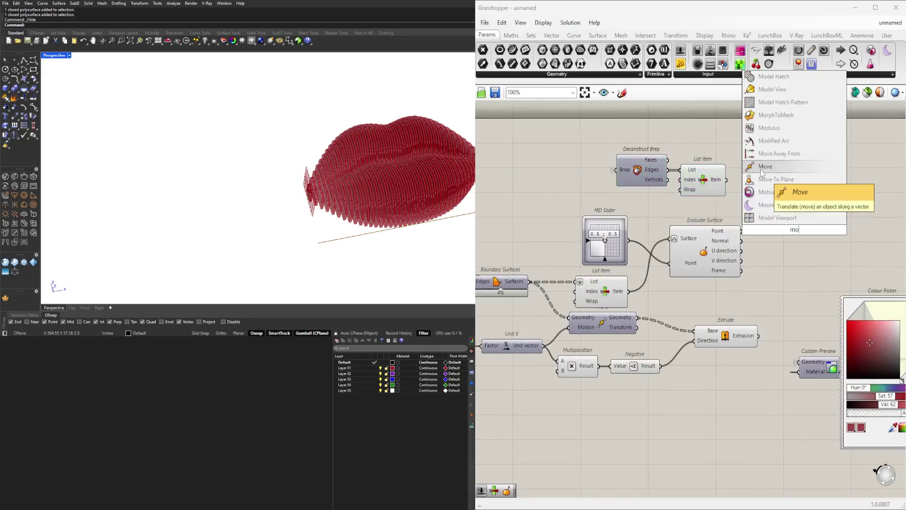
left_click(760, 191)
double_click(751, 210)
type("unit x")
left_click(781, 229)
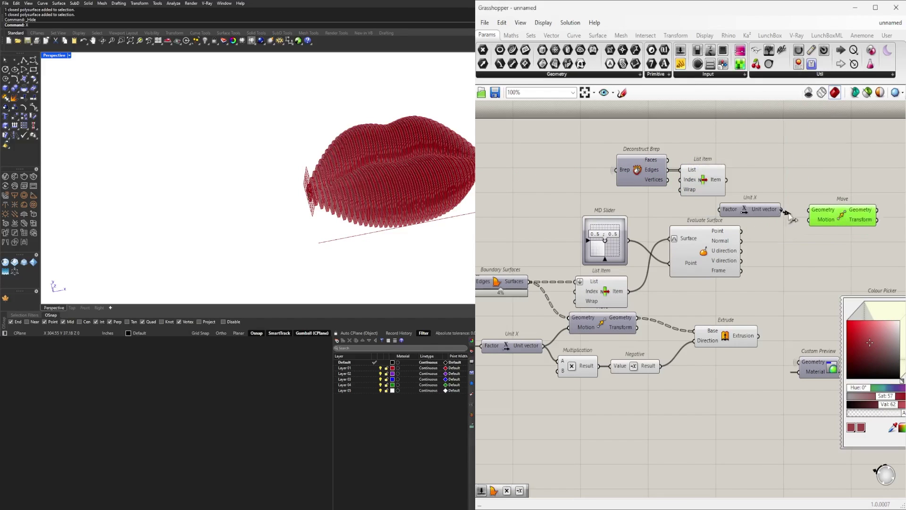
left_click_drag(761, 209, 815, 207)
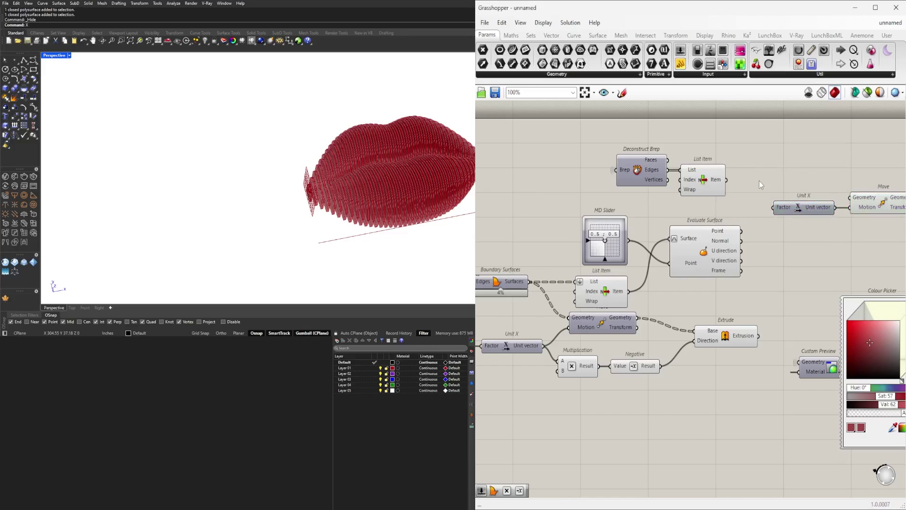
Step: Insert a curve Length component between the edge List Item and Unit X, feeding its length into the Factor input
type("length")
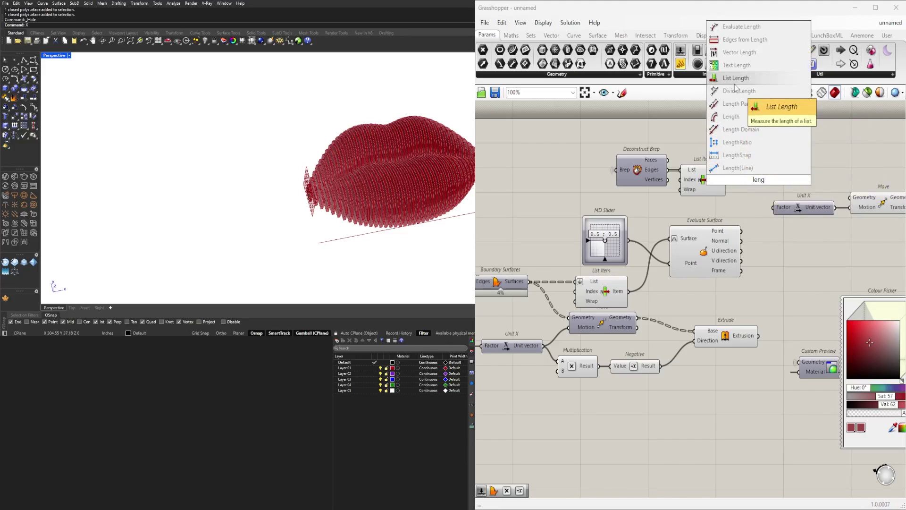
left_click(720, 175)
right_click_drag(807, 209, 743, 210)
left_click_drag(743, 210, 728, 188)
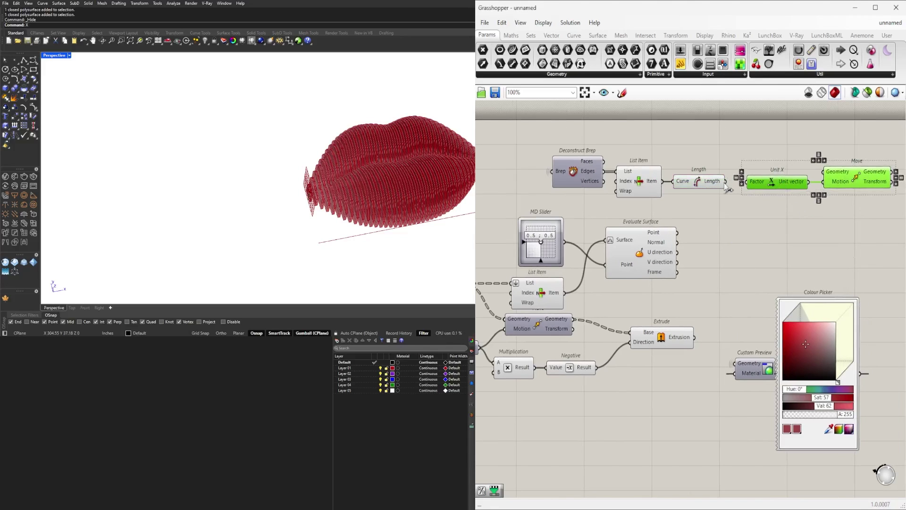
right_click_drag(806, 217, 868, 224)
Step: Connect Evaluate Surface's Point output to Move's Geometry input and check the moved point in the viewport
left_click(694, 264)
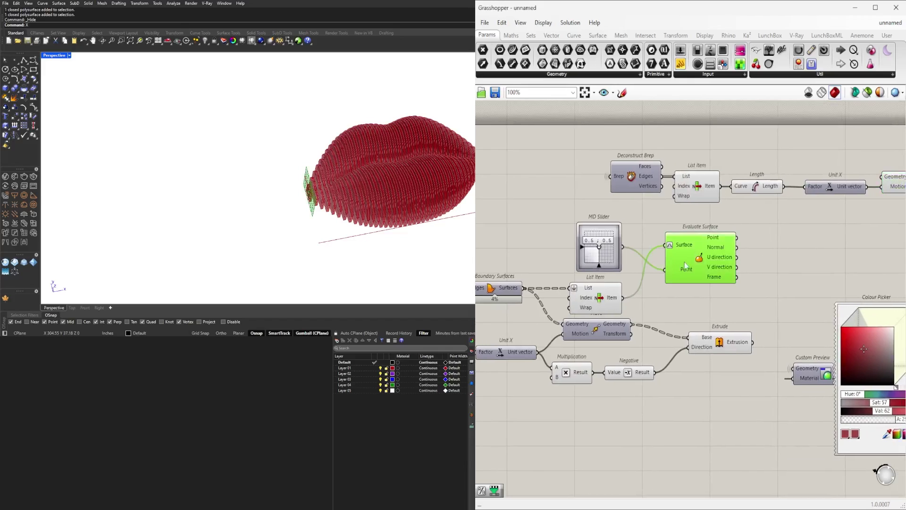
right_click_drag(733, 283, 659, 285)
left_click_drag(740, 233, 804, 191)
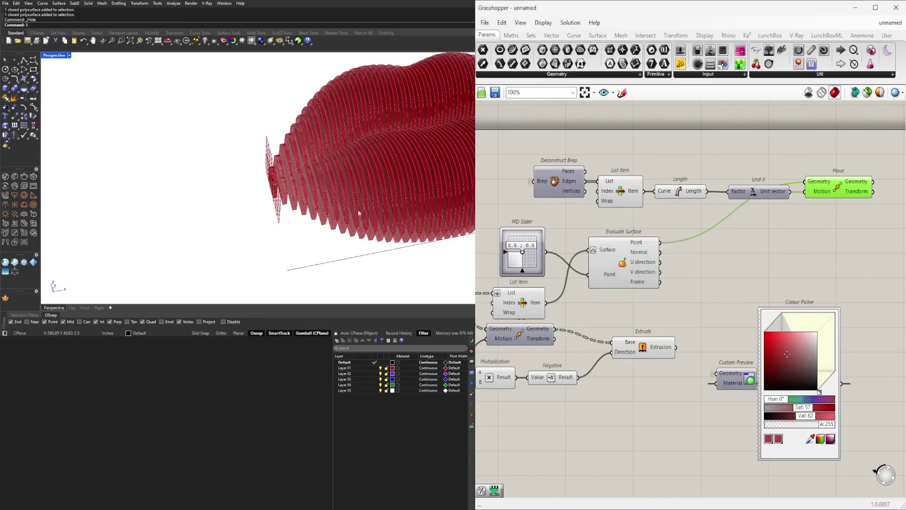
right_click_drag(302, 179, 278, 187)
right_click_drag(220, 199, 330, 164)
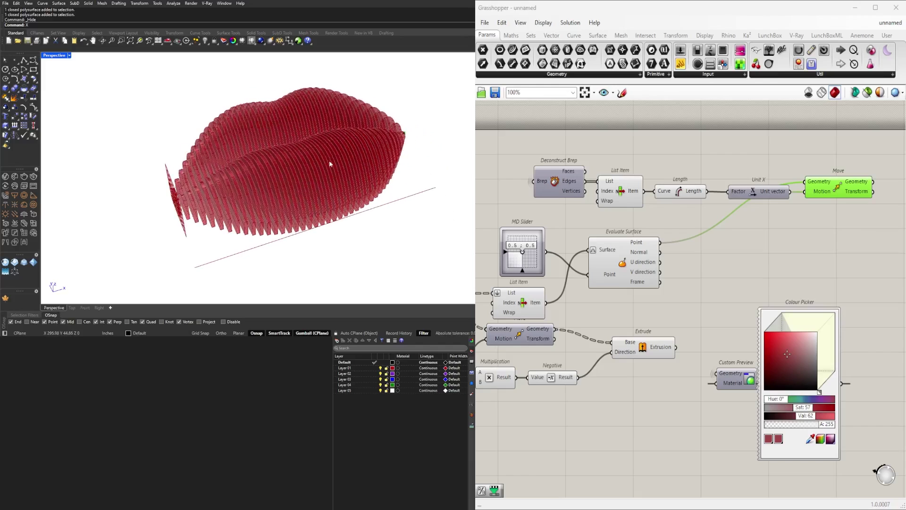
Step: Add a Line component running from Evaluate Surface's Point to Move's Geometry output, placing it beside Move
right_click_drag(693, 203, 589, 236)
left_click(515, 287)
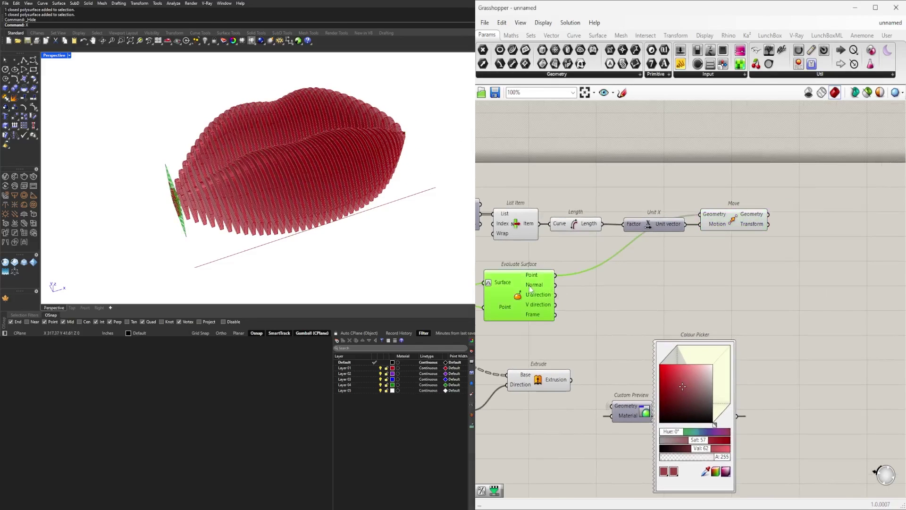
double_click(754, 286)
type("line")
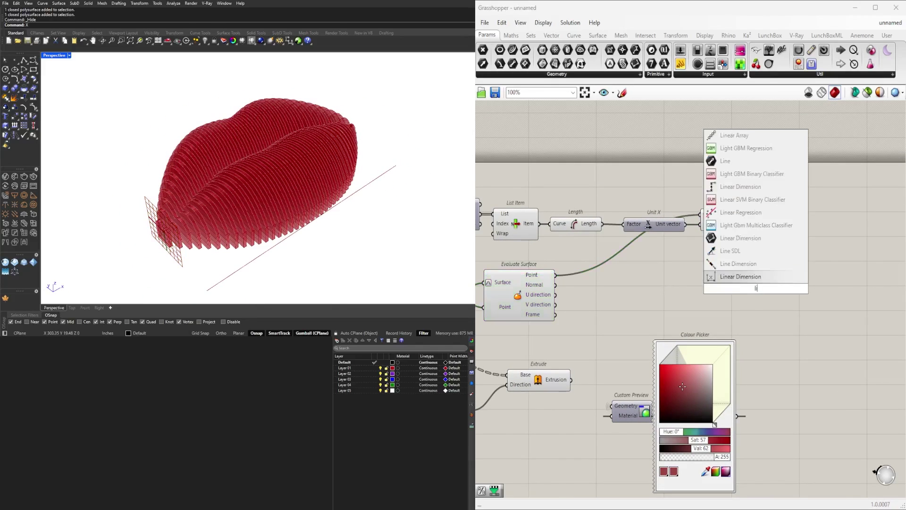
key("Return")
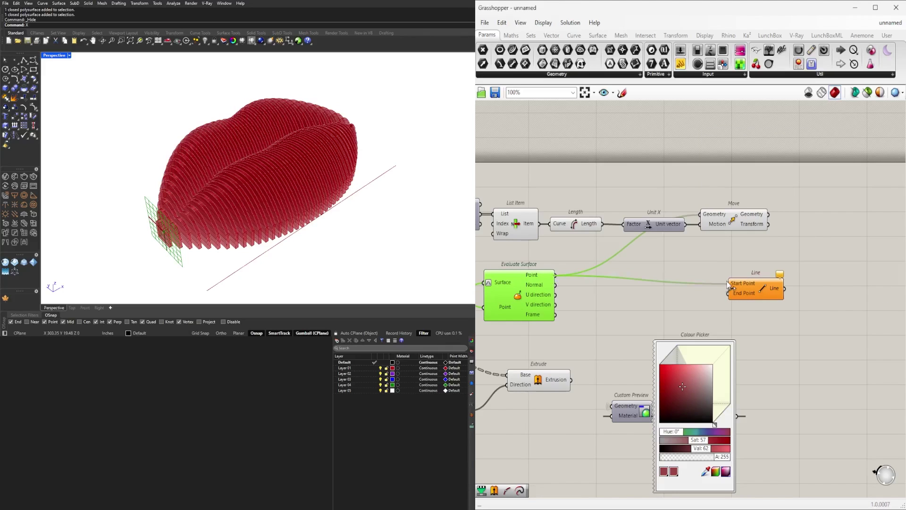
left_click_drag(757, 293, 824, 284)
left_click_drag(815, 249, 663, 241)
left_click(686, 202)
right_click_drag(678, 247, 645, 261)
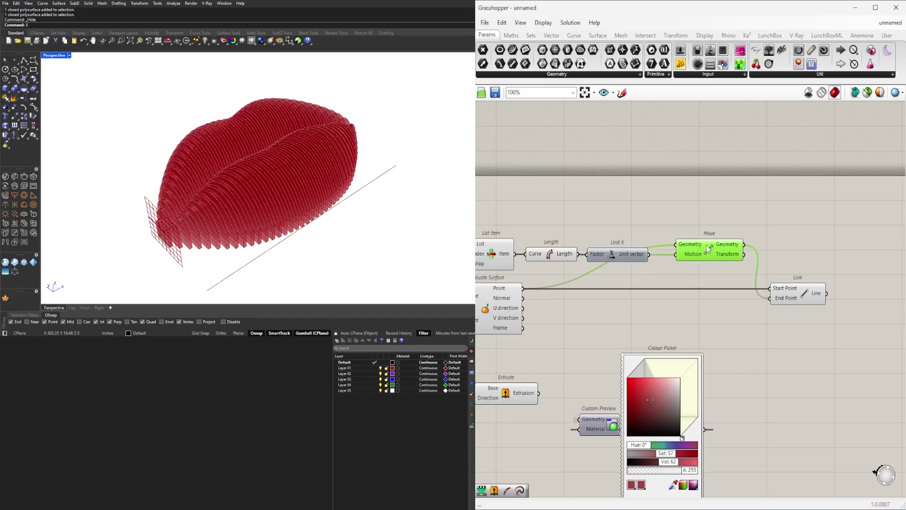
Step: Add Extend Curve for the line and feed a 1.50 number slider into its Start and End inputs
right_click_drag(825, 301, 696, 299)
double_click(755, 294)
type("ex")
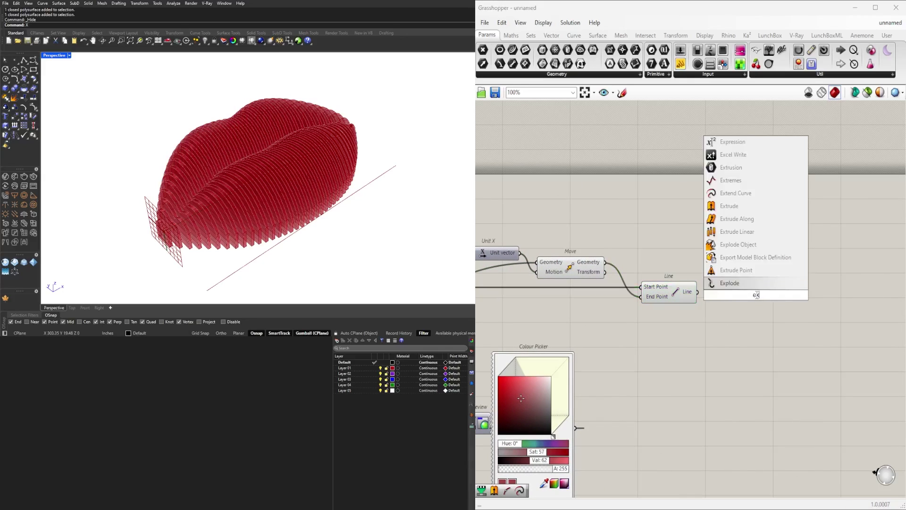
key("Return")
left_click_drag(750, 286, 753, 249)
double_click(678, 246)
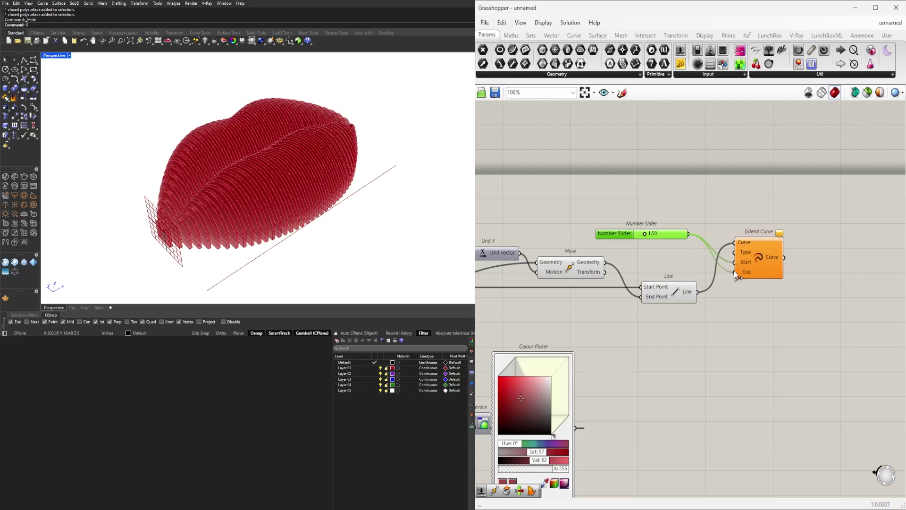
scroll(613, 290, "down", 3)
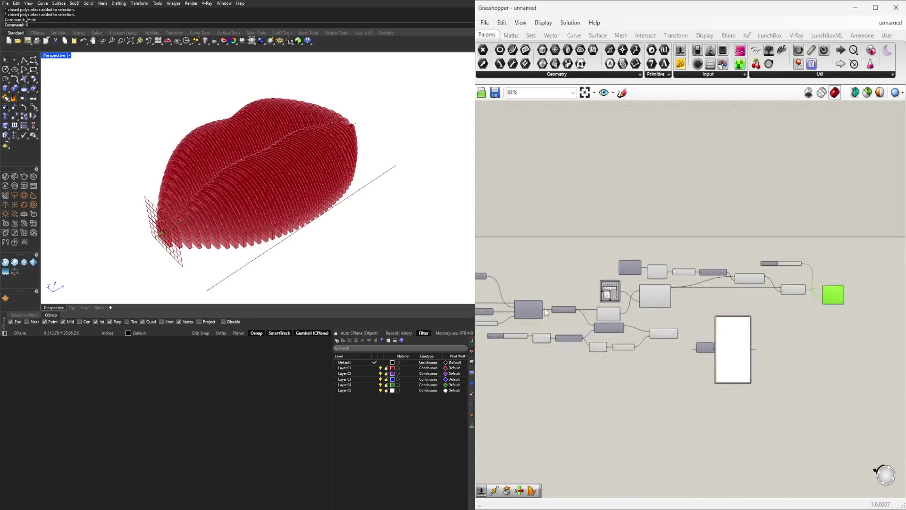
scroll(562, 316, "up", 3)
right_click_drag(579, 324, 669, 324)
left_click(644, 35)
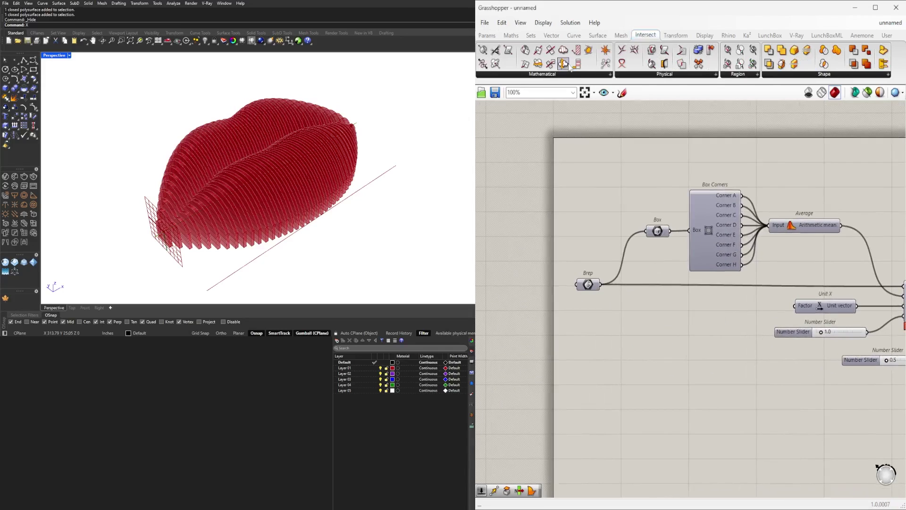
left_click(662, 76)
left_click_drag(668, 150, 670, 326)
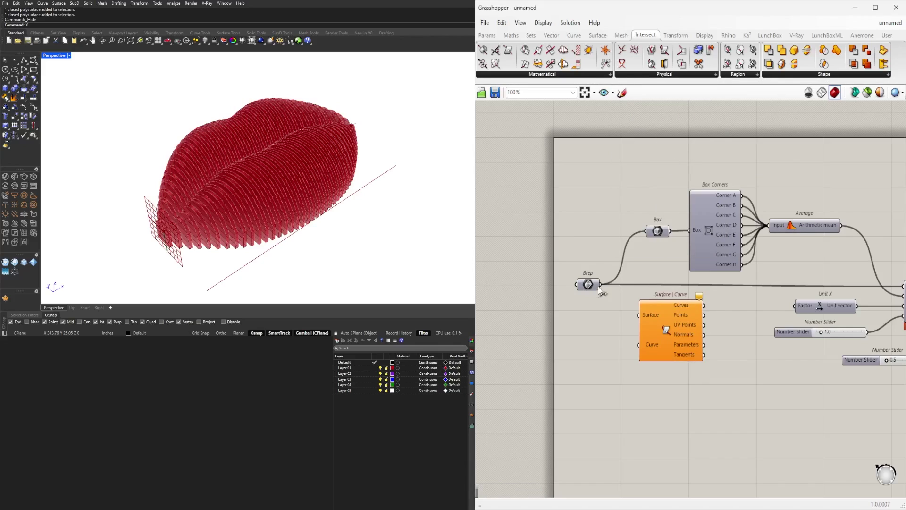
left_click_drag(598, 287, 638, 315)
right_click_drag(604, 288, 539, 263)
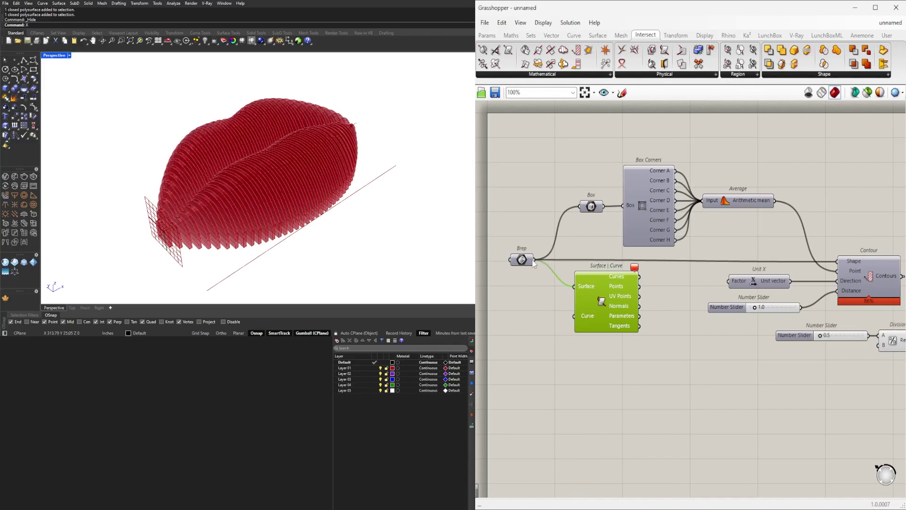
scroll(533, 263, "down", 2)
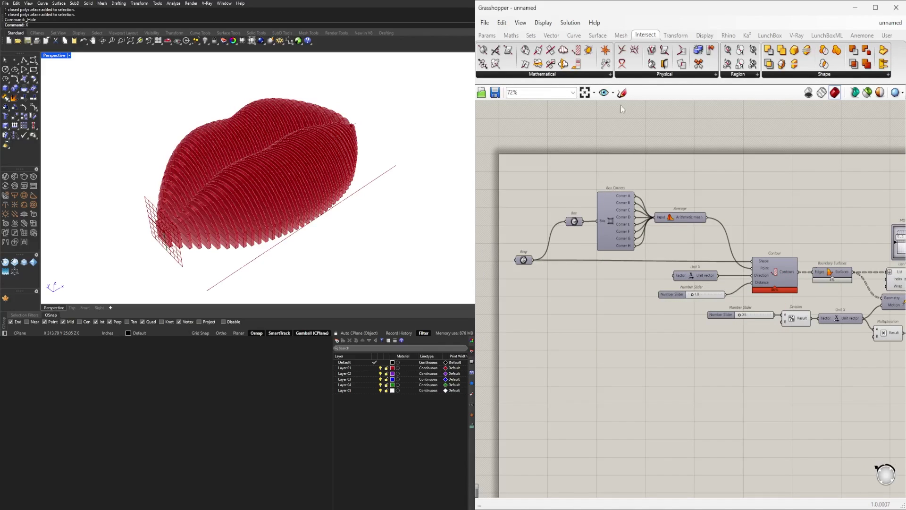
Step: Add a Brep | Curve intersection, connect its Brep and extended curve inputs, and set the Brep input's wire display to Hidden
left_click(642, 74)
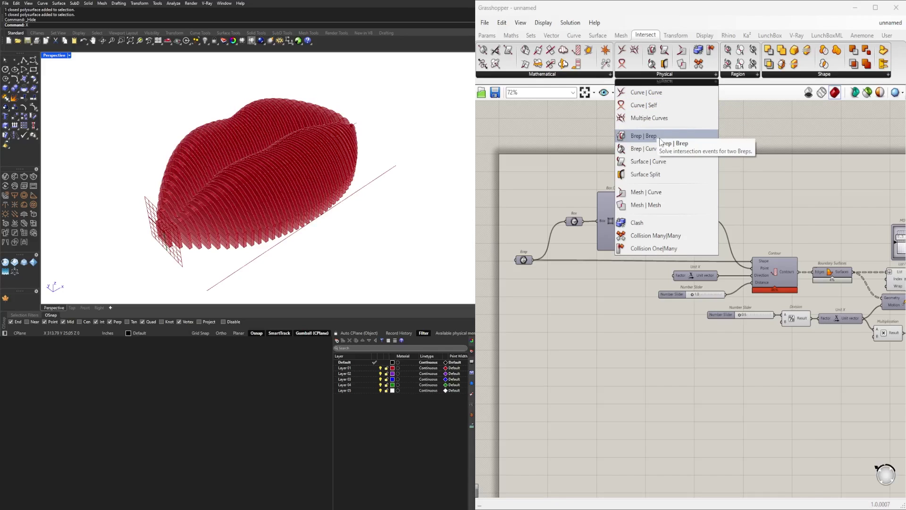
left_click_drag(663, 145, 870, 261)
scroll(802, 302, "up", 3)
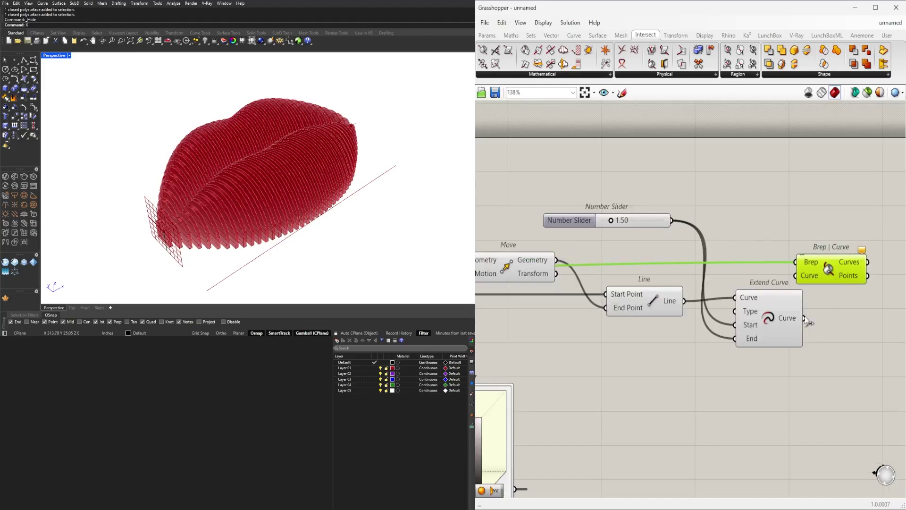
scroll(875, 282, "up", 2)
right_click(710, 281)
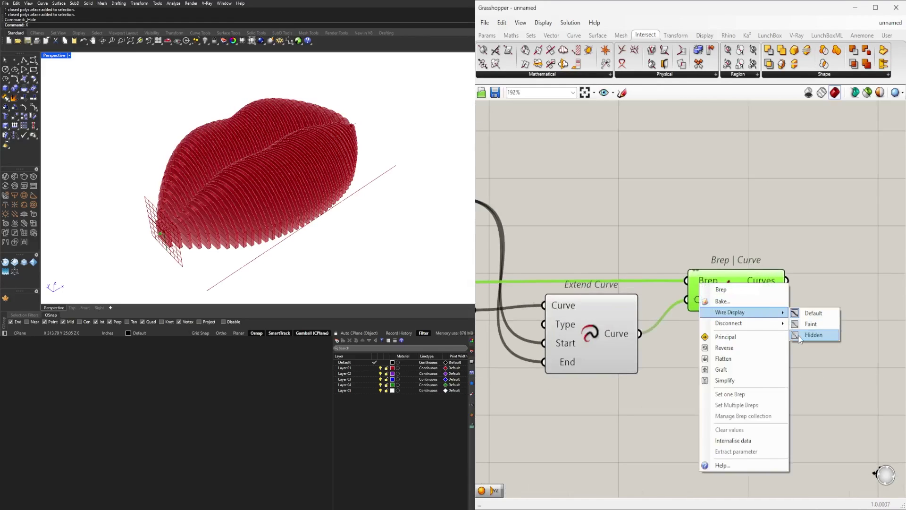
left_click(812, 335)
left_click_drag(755, 297, 743, 332)
Step: Add a PolyLine component and connect the Brep | Curve intersection points to its Vertices input
double_click(845, 327)
type("po")
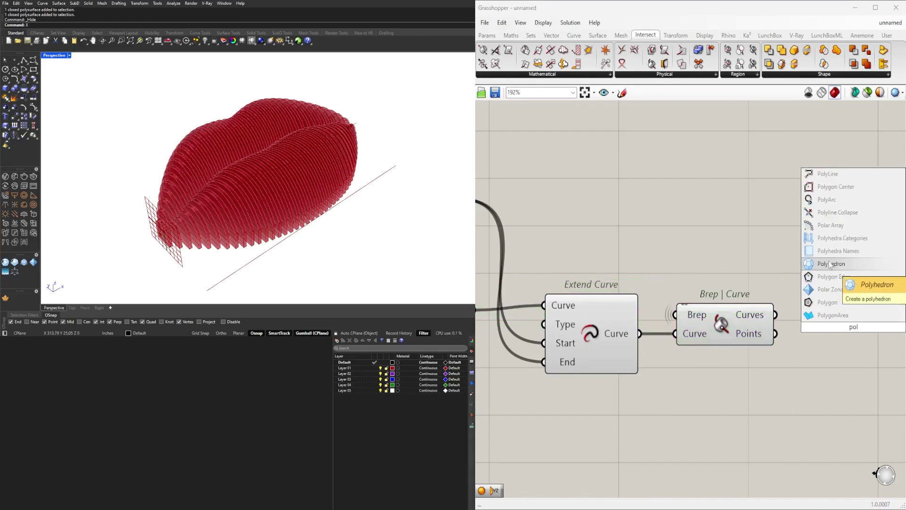
type("l")
left_click(827, 174)
Step: Turn off the previews of Extend Curve and Brep | Curve, and inspect the polyline through the slices
left_click(589, 358)
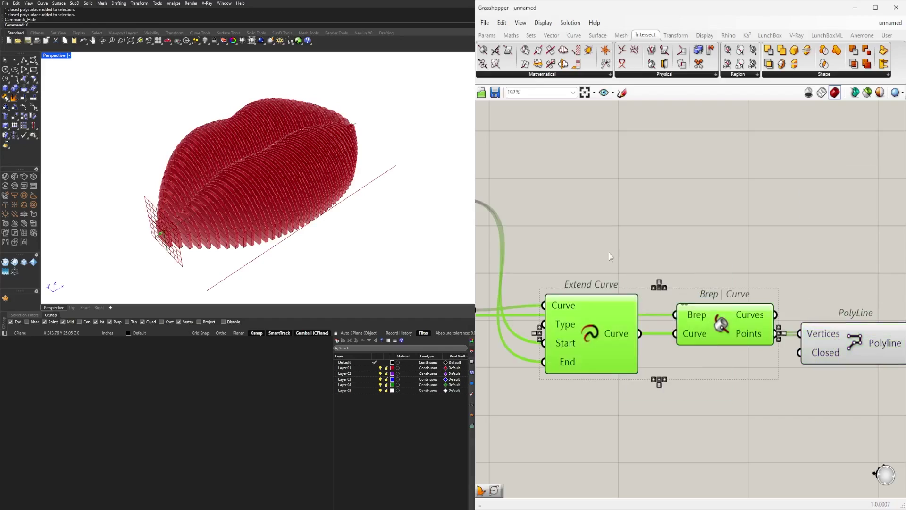
left_click(719, 325, "shift")
right_click_drag(264, 198, 330, 180)
scroll(330, 180, "up", 3)
left_click(856, 335)
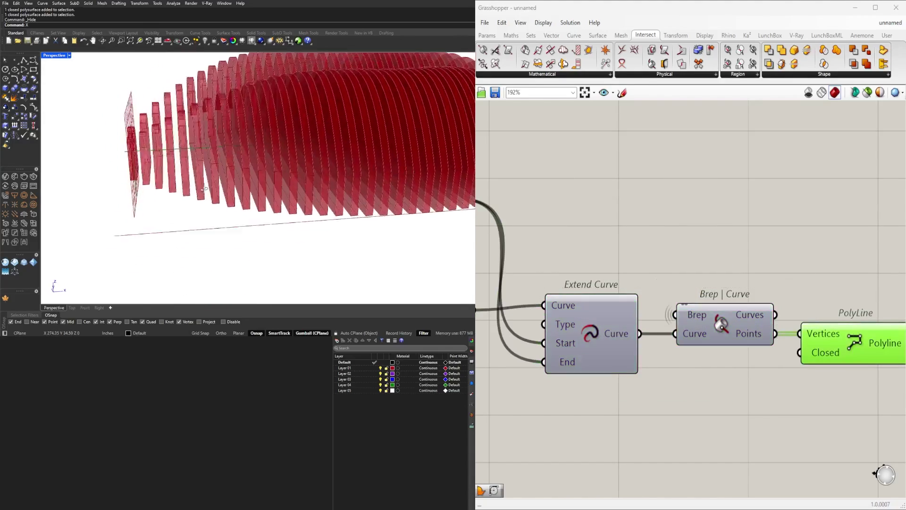
right_click_drag(722, 251, 567, 211)
right_click_drag(212, 180, 352, 187)
scroll(648, 331, "down", 3)
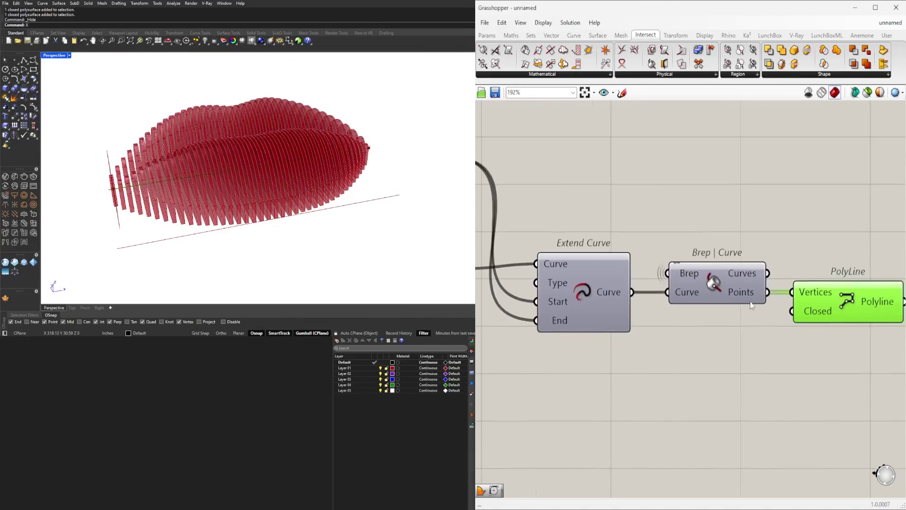
Step: Replace Brep | Curve's Brep source with the slice geometry and flatten PolyLine's Vertices input
left_click_drag(845, 354, 751, 284)
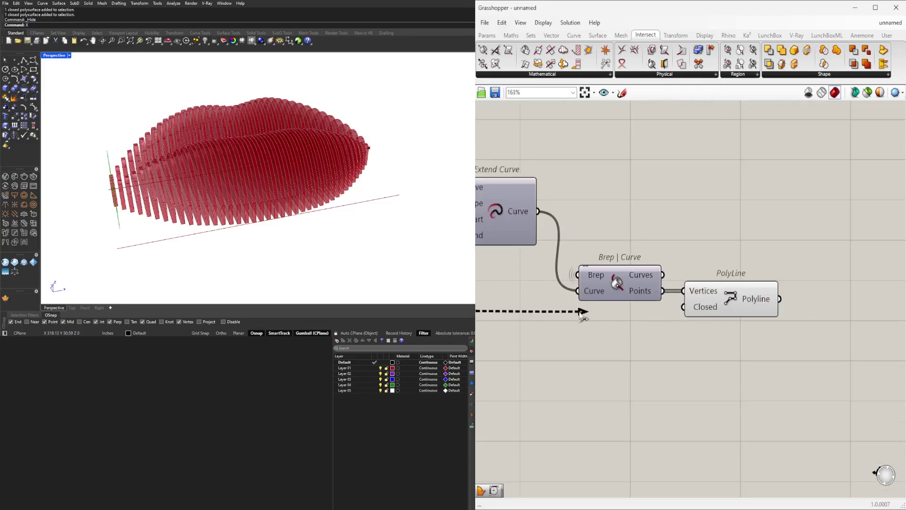
left_click_drag(582, 315, 578, 275)
right_click(698, 280)
right_click(707, 295)
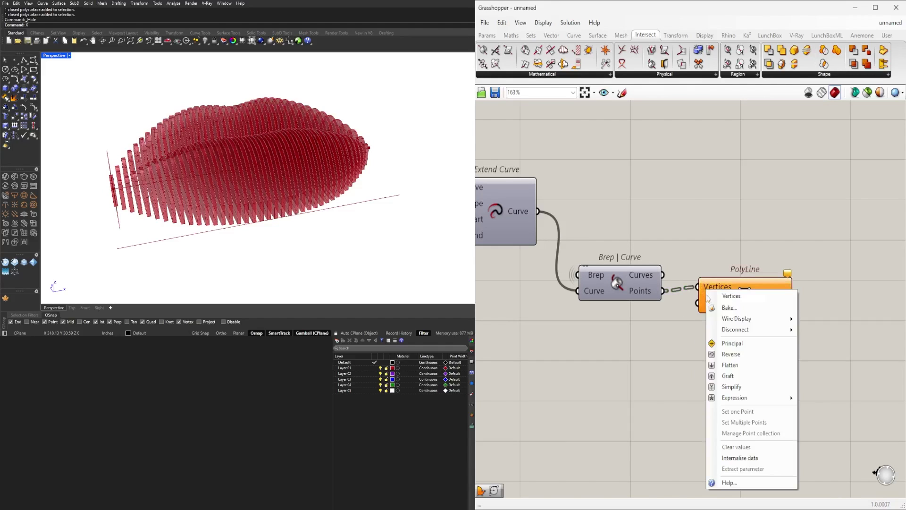
left_click(726, 369)
Step: Add Simplify Curve after PolyLine and connect the polyline to its Curve input
right_click_drag(793, 327, 722, 327)
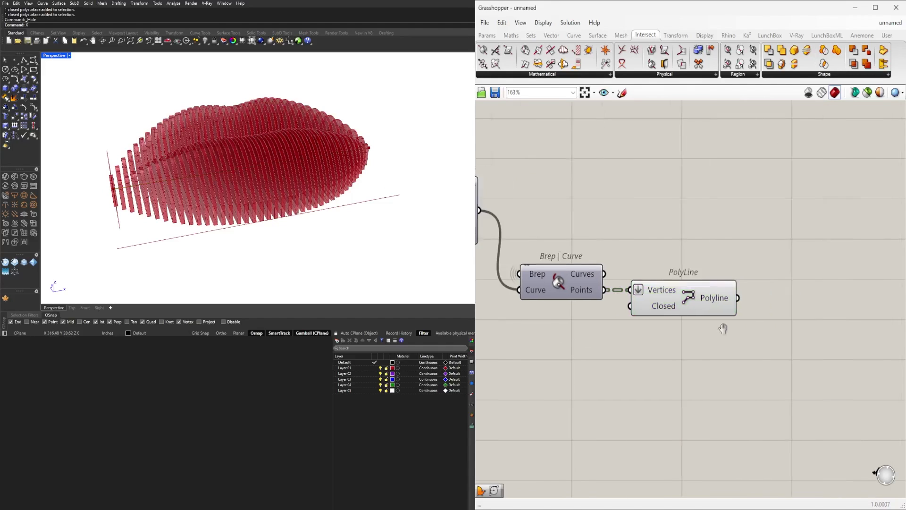
double_click(810, 294)
type("si")
left_click(791, 283)
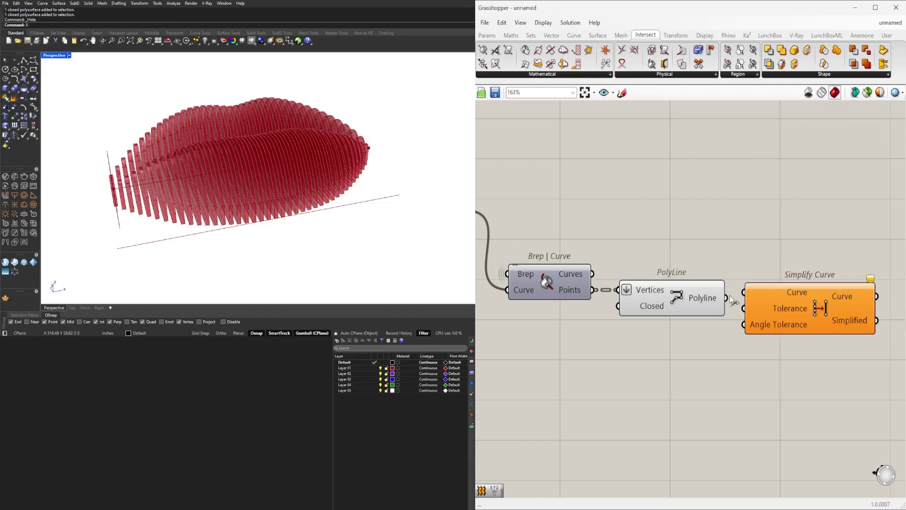
right_click_drag(836, 296, 686, 297)
Step: Add a Pipe along the simplified curve and connect a 1.50 number slider to its Radius input
double_click(803, 293)
type("pipe")
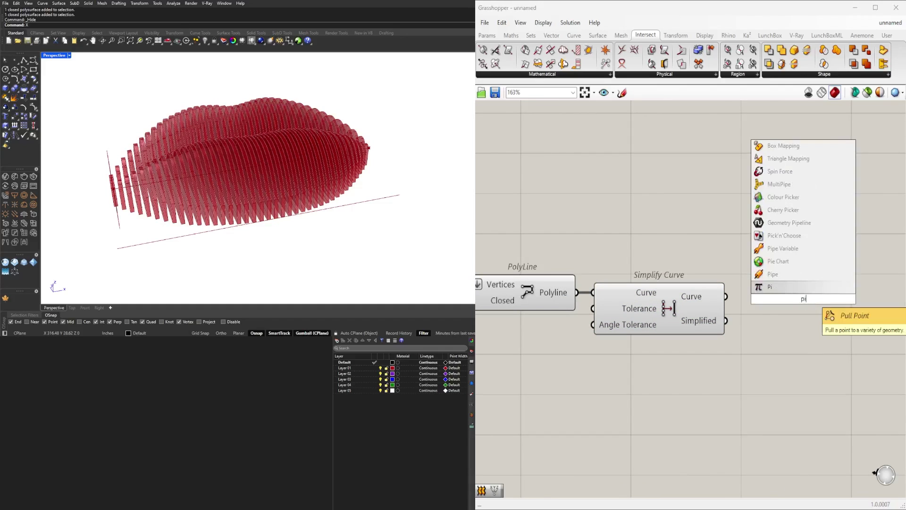
left_click(784, 285)
left_click_drag(725, 296, 779, 340)
right_click(778, 339)
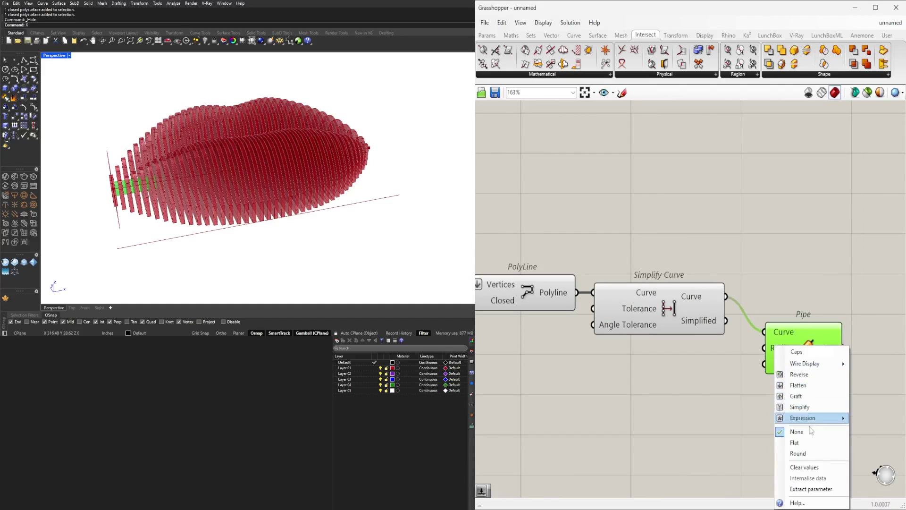
left_click(662, 395)
type("1.5")
key("Return")
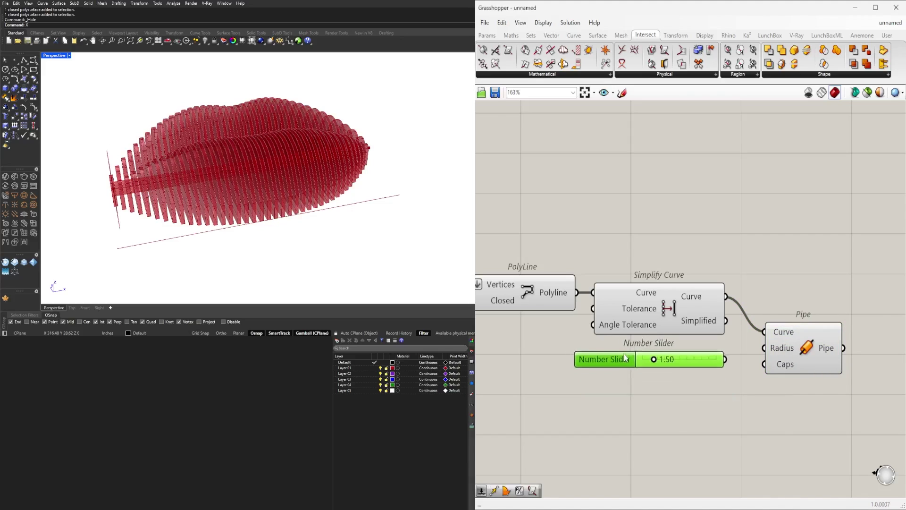
left_click_drag(734, 360, 764, 347)
Step: Tidy the dowel components into line with Extend Curve and place the extension slider beneath Line
scroll(763, 379, "down", 4)
left_click_drag(822, 388, 706, 275)
scroll(729, 229, "up", 5)
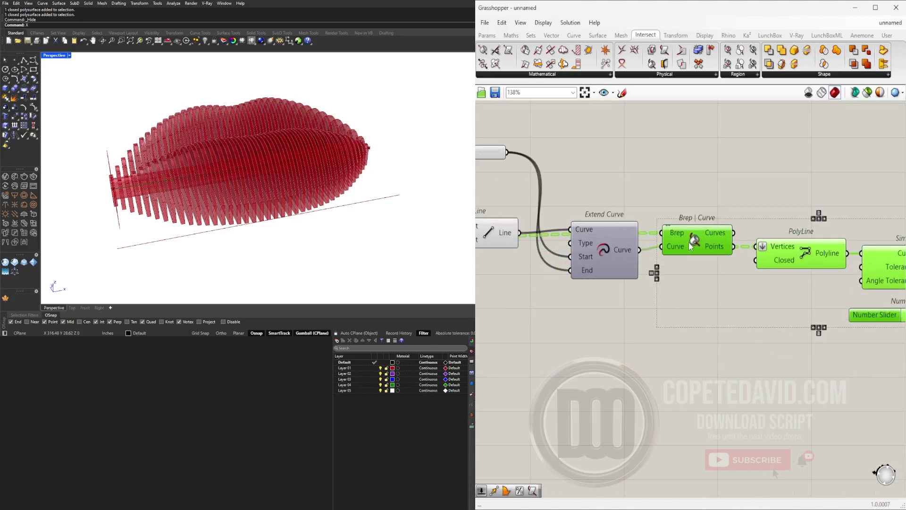
left_click(729, 229)
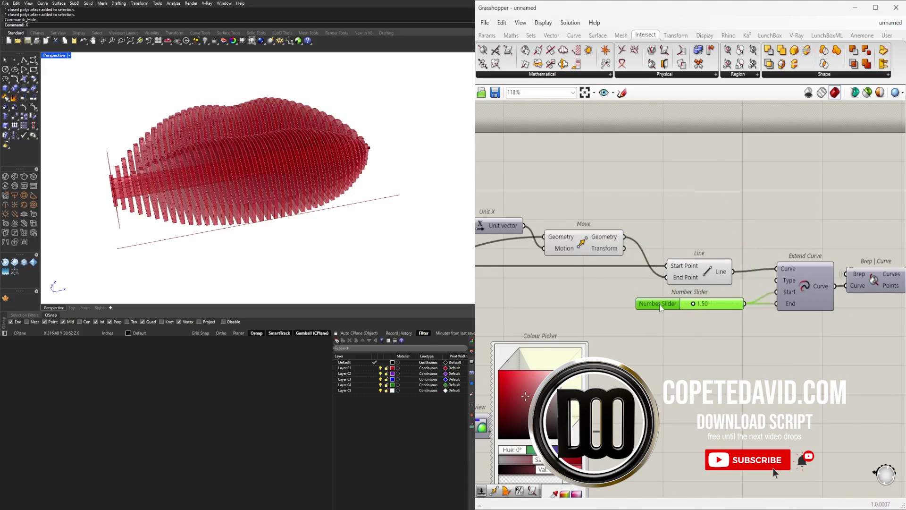
scroll(660, 307, "down", 3)
Step: Turn off the previews of PolyLine and Simplify Curve, and set the pipe radius slider to 0.5
left_click(822, 295)
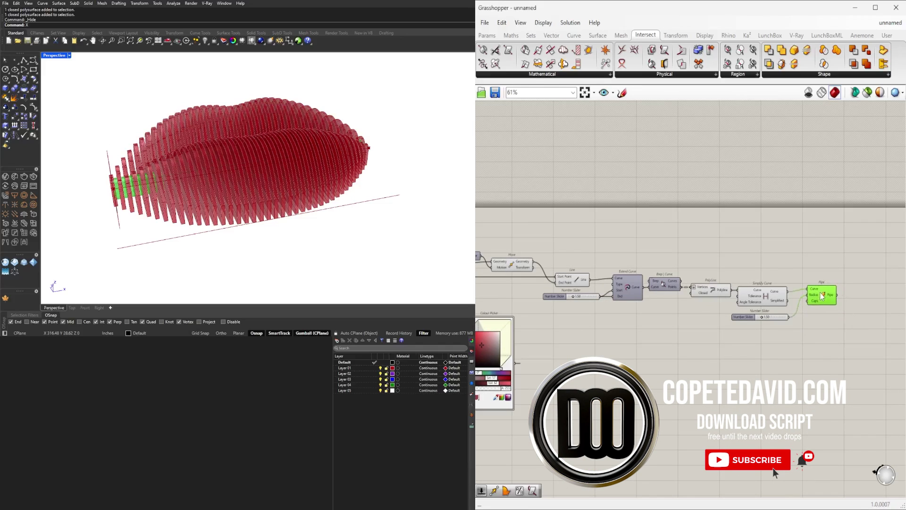
left_click_drag(769, 343, 706, 261)
middle_click(705, 261)
left_click(764, 297)
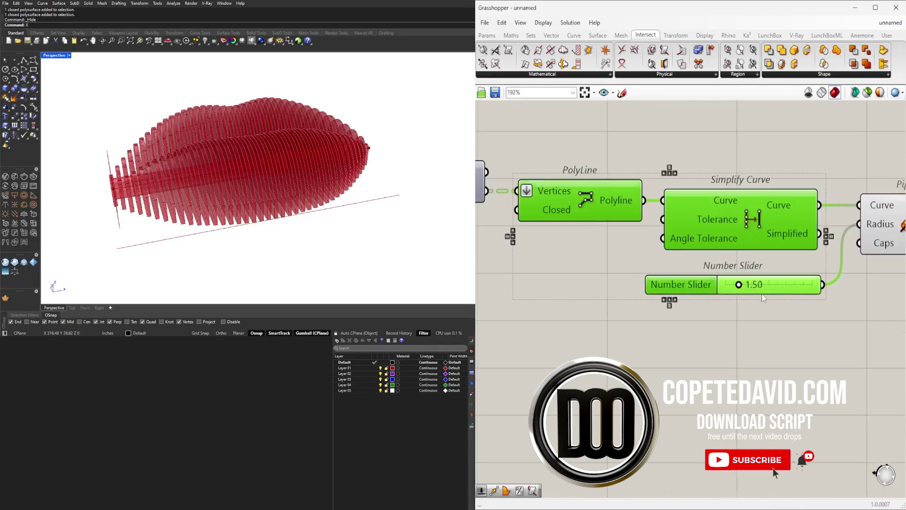
double_click(763, 297)
type("0.5")
key("Return")
Step: Check the thinner pipe and move Custom Preview with its Colour Picker lower on the canvas, clear of Extrude
scroll(633, 295, "down", 6)
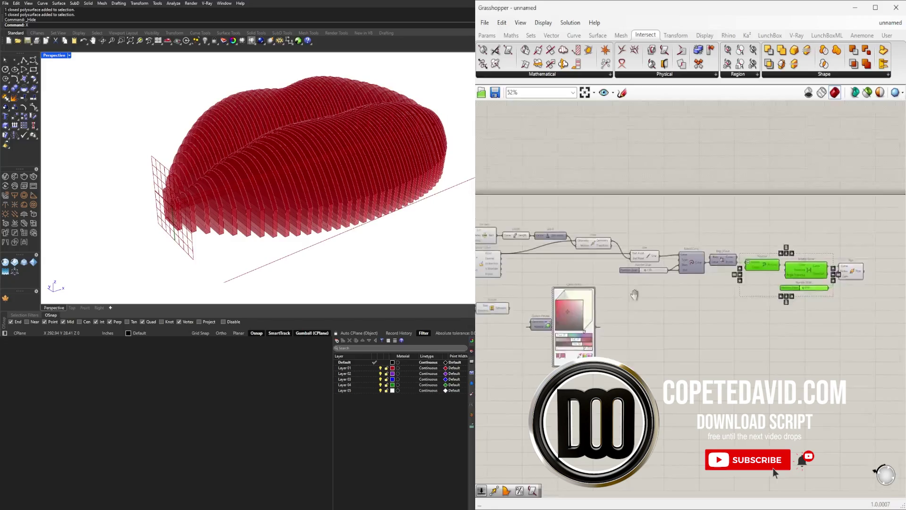
scroll(634, 295, "up", 3)
right_click_drag(331, 170, 300, 202)
scroll(594, 301, "up", 2)
left_click(594, 301)
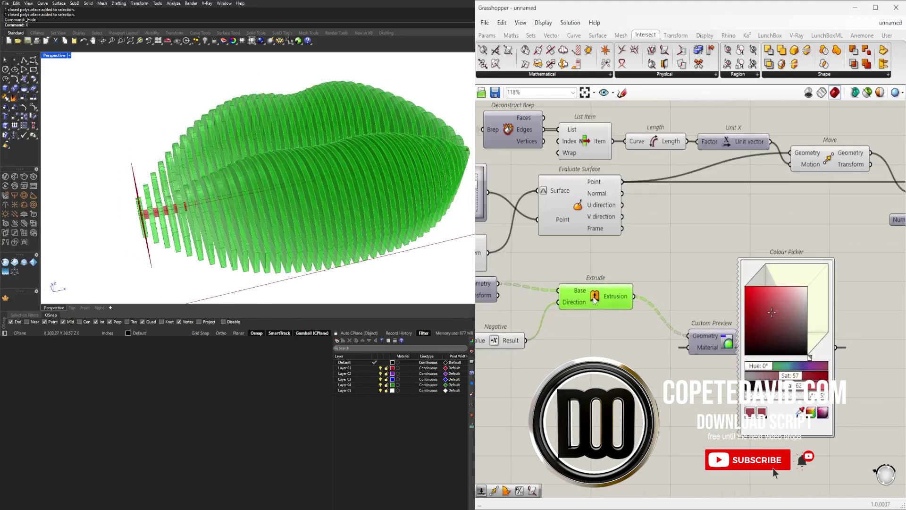
right_click_drag(594, 301, 490, 226)
left_click_drag(607, 266, 720, 414)
Step: Add a Solid Difference with the Extrusion as Breps A and the Pipe as Breps B
double_click(678, 272)
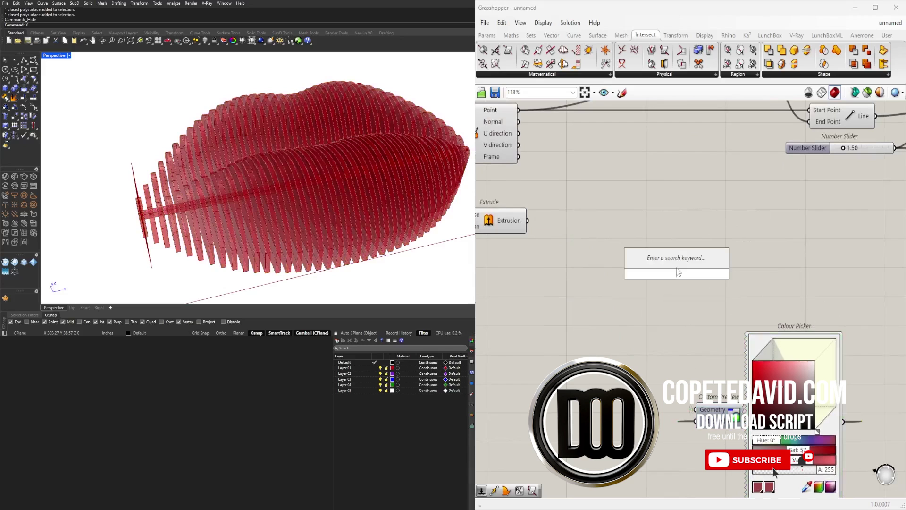
type("solid")
left_click(651, 259)
left_click_drag(527, 220, 646, 267)
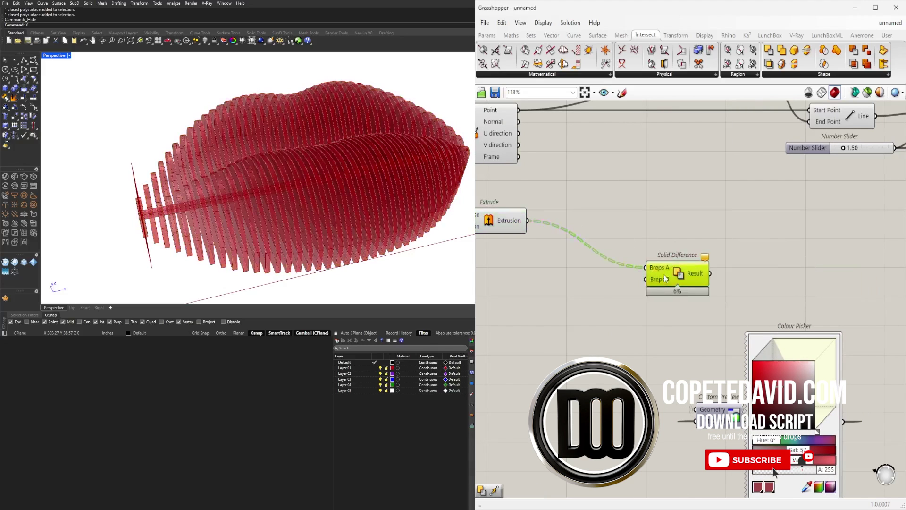
scroll(665, 278, "down", 3)
scroll(580, 231, "up", 3)
left_click_drag(668, 176, 696, 217)
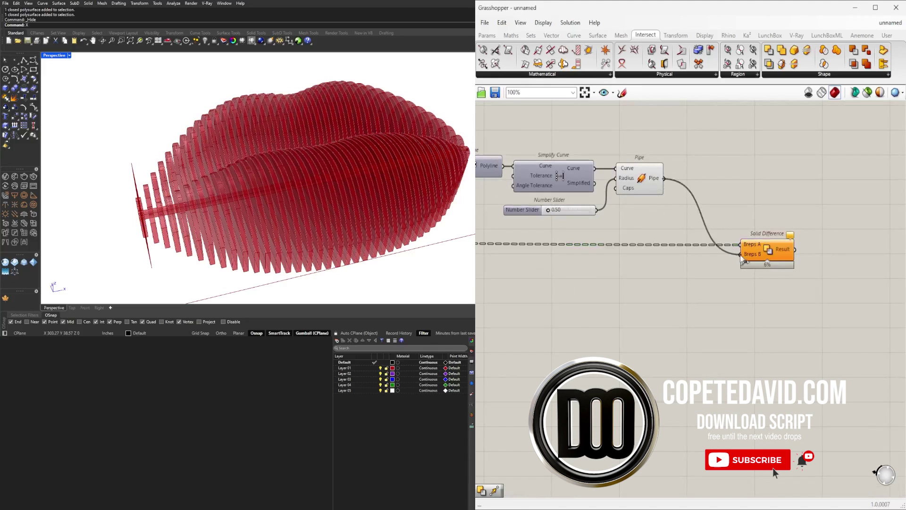
Step: Turn off the preview of Extrude and check the Solid Difference and Pipe components against the model
right_click_drag(284, 179, 313, 162)
scroll(766, 250, "down", 2)
left_click_drag(798, 248, 681, 179)
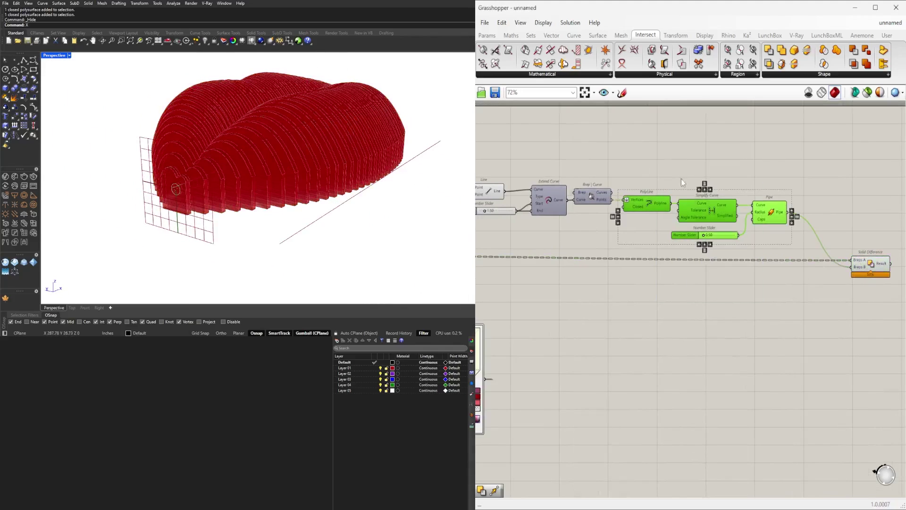
left_click(868, 262)
right_click_drag(667, 332, 577, 272)
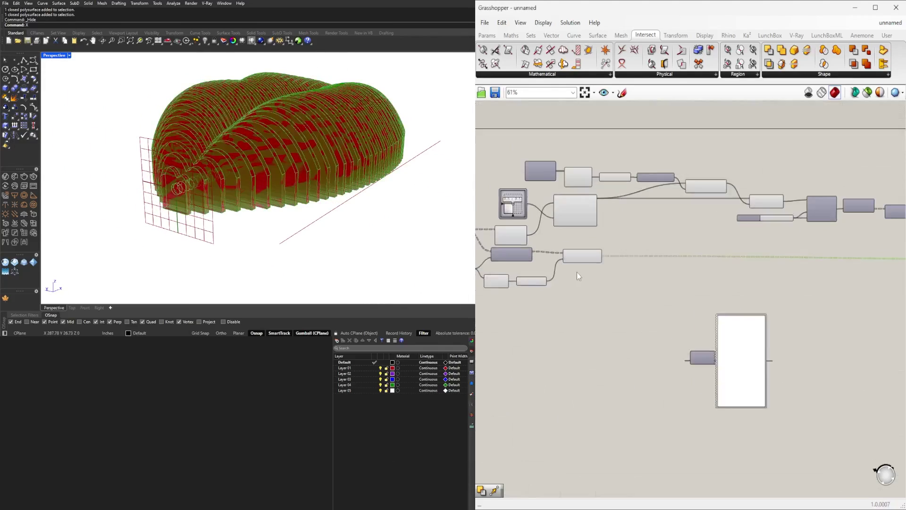
scroll(577, 271, "up", 1)
right_click(598, 243)
left_click(700, 261)
right_click_drag(701, 257, 736, 302)
scroll(736, 302, "up", 2)
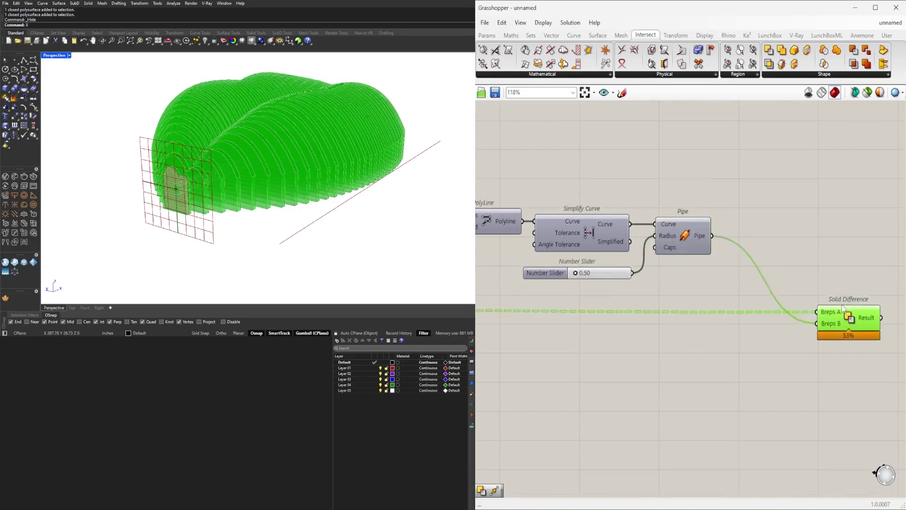
right_click(687, 234)
left_click(710, 253)
Step: Turn off the previews of the construction components upstream of Pipe and Solid Difference
scroll(760, 298, "down", 4)
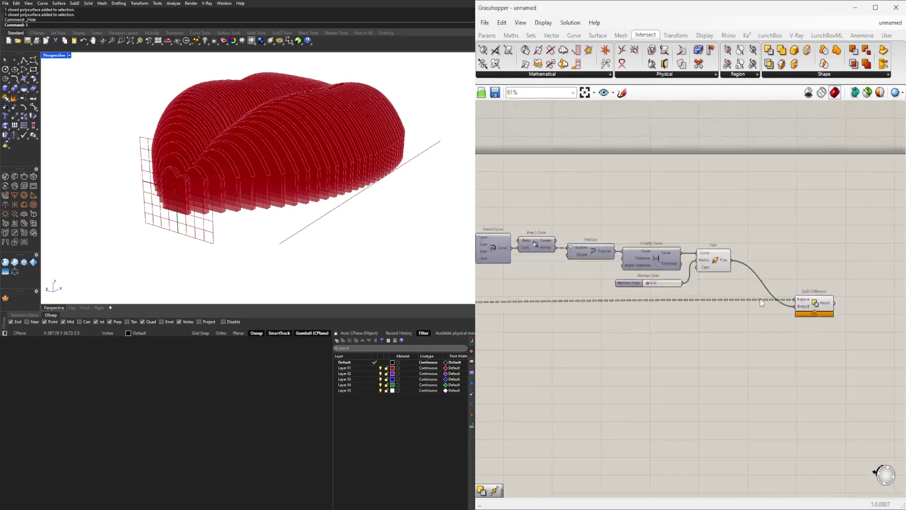
left_click_drag(826, 312, 562, 200)
middle_click(589, 188)
left_click(601, 173)
right_click_drag(354, 149, 391, 198)
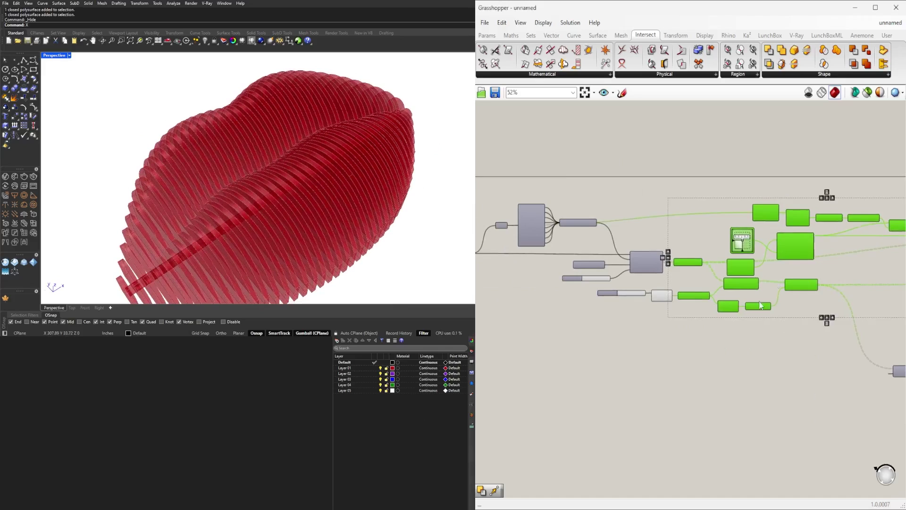
scroll(584, 335, "down", 1)
scroll(752, 315, "down", 1)
scroll(751, 315, "up", 5)
Step: Move Custom Preview and its Colour Picker beside the Solid Difference output
left_click(651, 239)
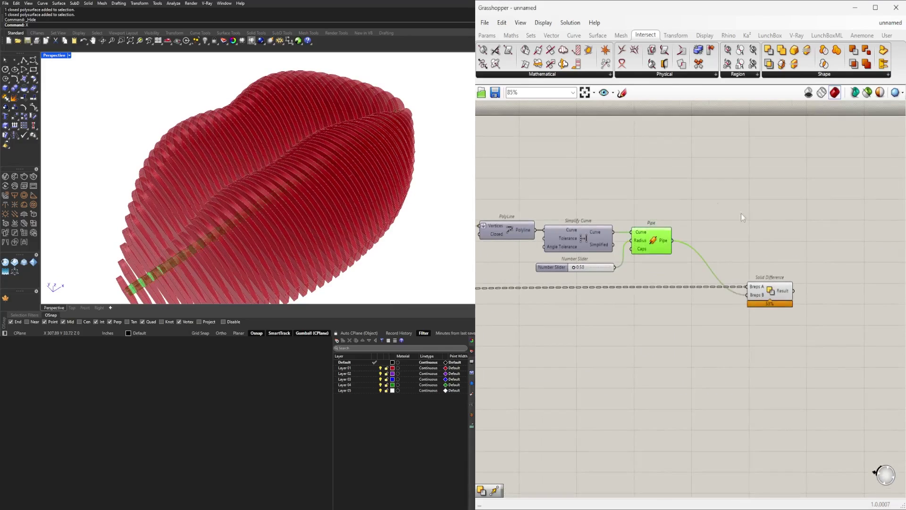
right_click_drag(741, 214, 734, 262)
scroll(734, 262, "down", 5)
double_click(736, 242)
key("Escape")
scroll(556, 296, "up", 1)
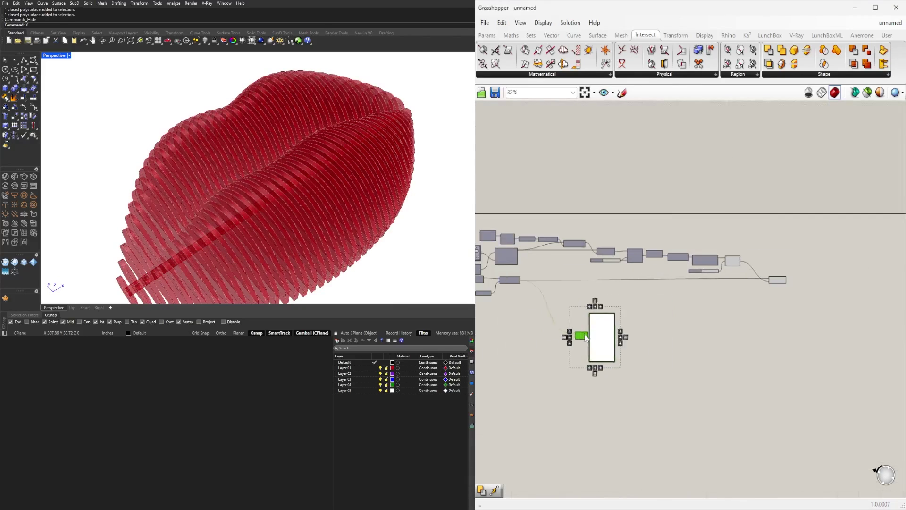
scroll(751, 255, "up", 3)
right_click_drag(856, 278, 672, 280)
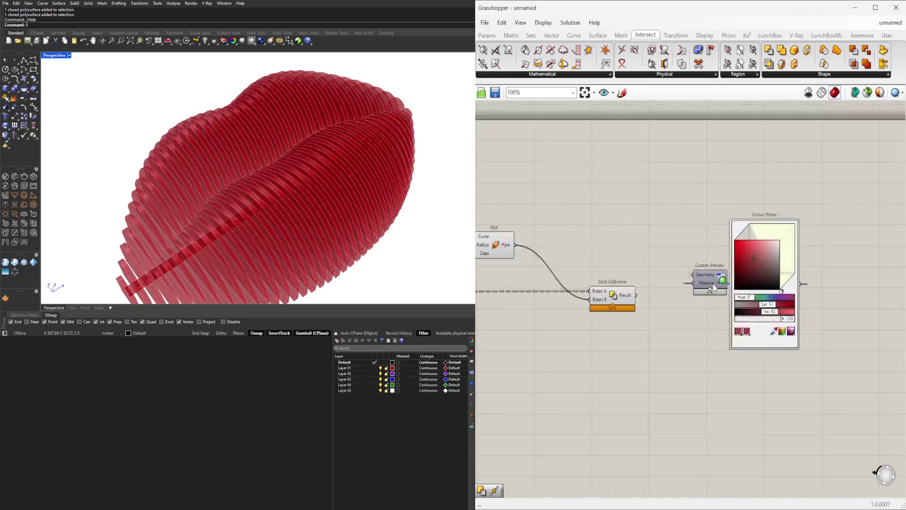
Step: Display the Solid Difference result through the enabled Custom Preview and turn off Solid Difference's own preview
middle_click(712, 269)
left_click(716, 261)
left_click(697, 202)
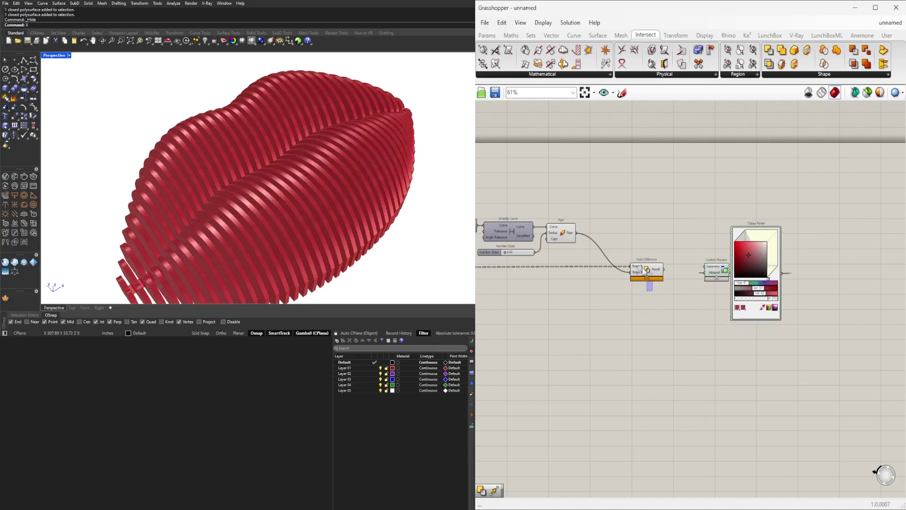
left_click(700, 208)
Step: Duplicate the Custom Preview and Colour Picker pair and arrange the copy above the original
key("ctrl+c")
key("ctrl+v")
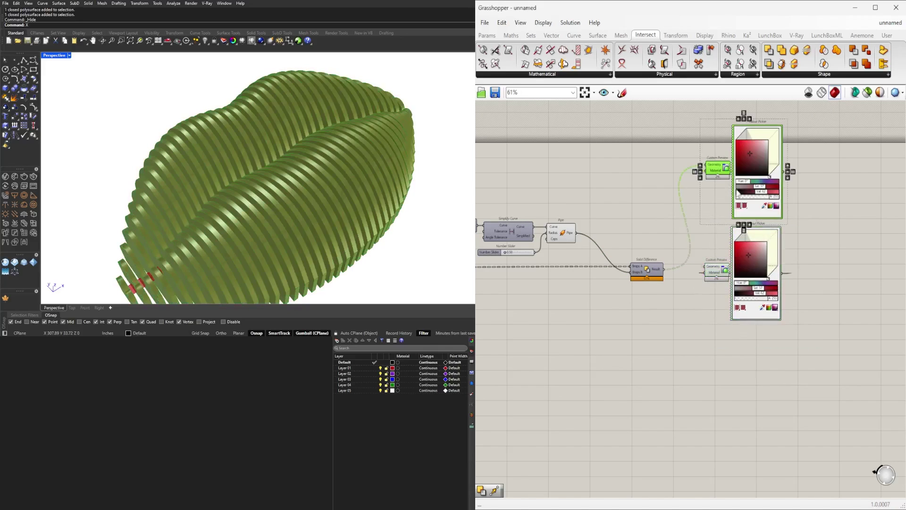
left_click_drag(755, 142, 761, 181)
left_click(681, 181)
Step: Feed Pipe into the upper Custom Preview and set its Colour Picker to grey with saturation 0 and value 35
left_click_drag(576, 233, 695, 221)
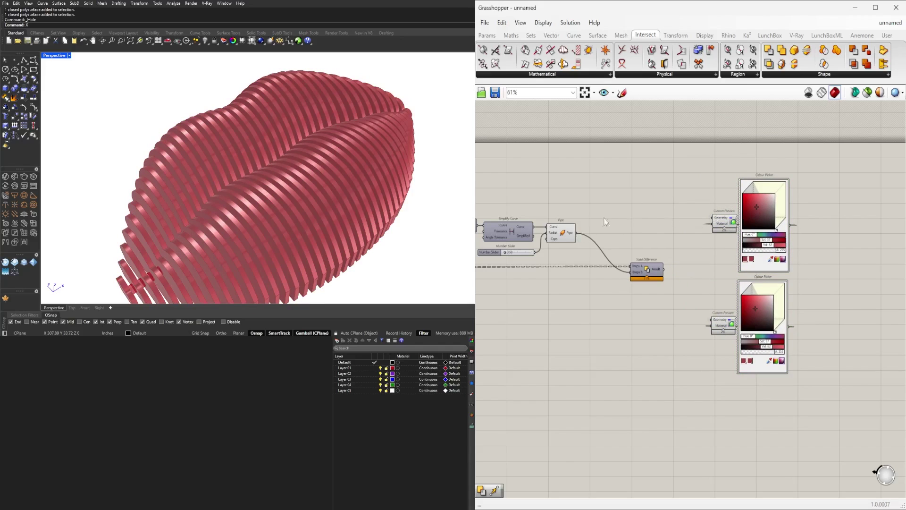
scroll(311, 168, "up", 8)
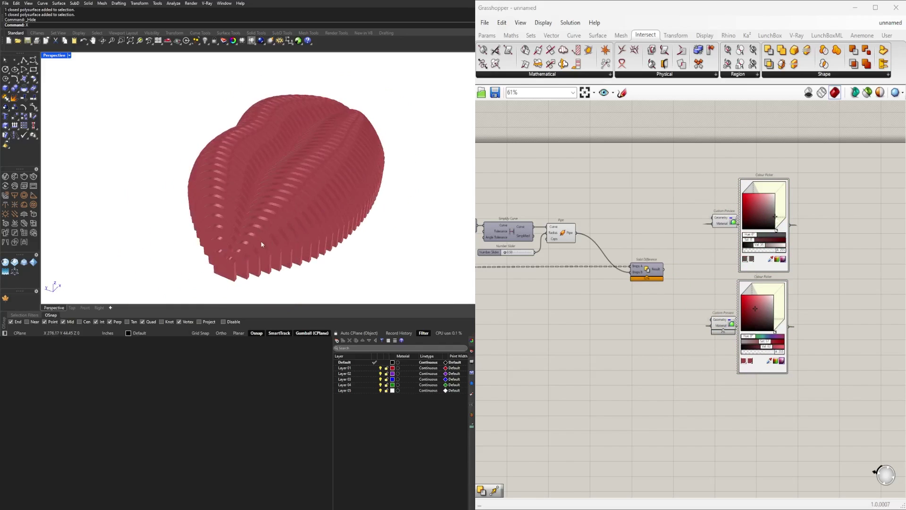
Step: Examine how the dowel meets the outermost panels at both ends of the lips, and locate its Line component
scroll(721, 325, "up", 1)
left_click(720, 327)
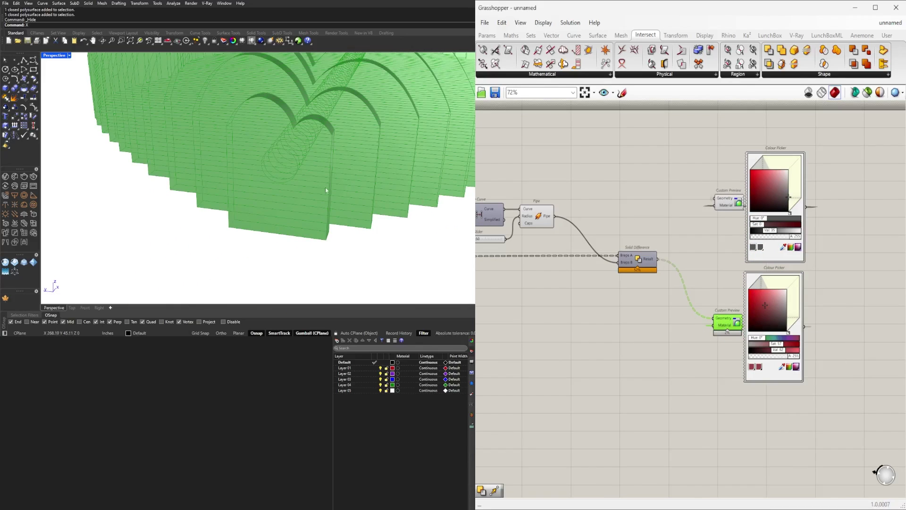
right_click_drag(326, 191, 276, 208)
scroll(683, 287, "down", 1)
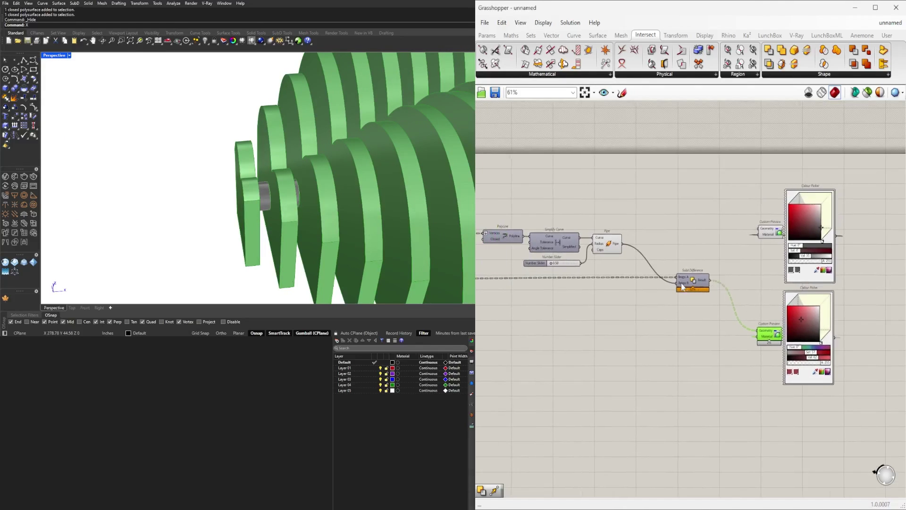
right_click_drag(682, 286, 850, 265)
scroll(675, 241, "up", 1)
left_click(673, 238)
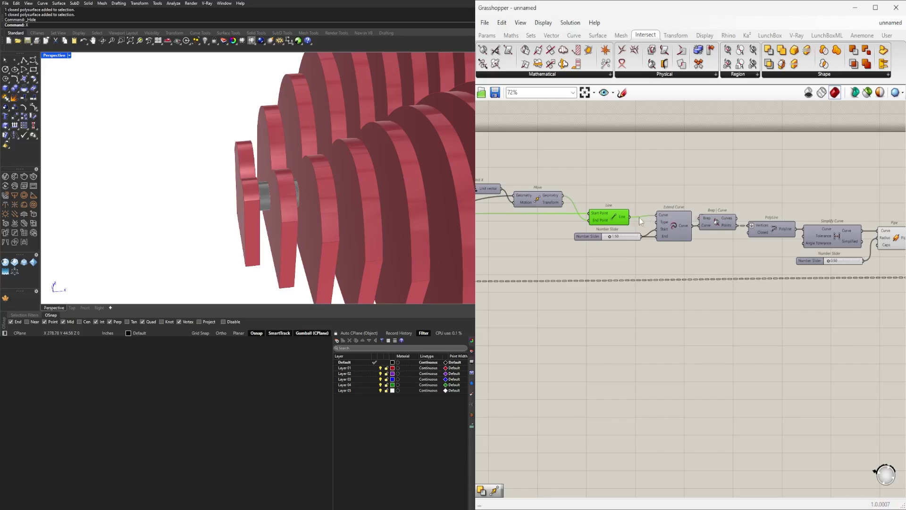
scroll(236, 189, "down", 6)
scroll(118, 118, "up", 6)
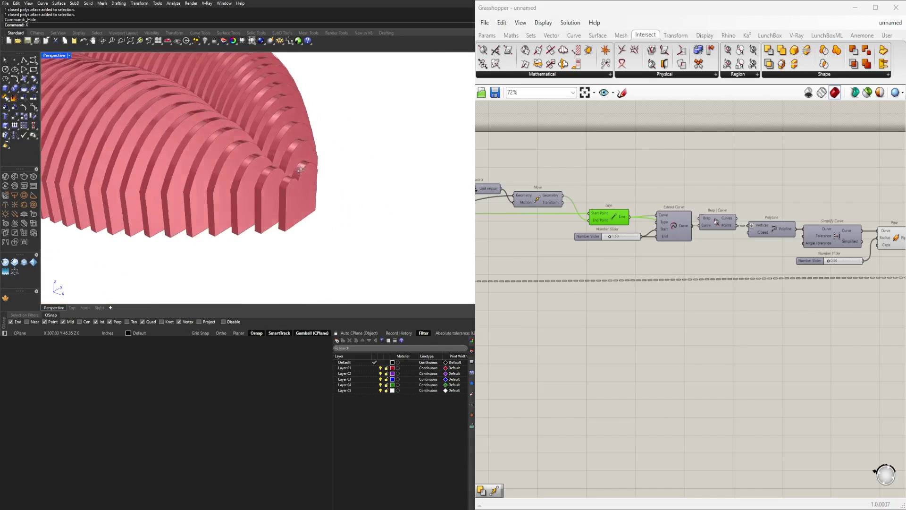
right_click_drag(189, 189, 283, 226)
Step: Connect Line directly to Brep | Curve and move Extend Curve with its 1.50 slider below the dowel chain
left_click_drag(572, 235, 572, 236)
scroll(613, 218, "up", 2)
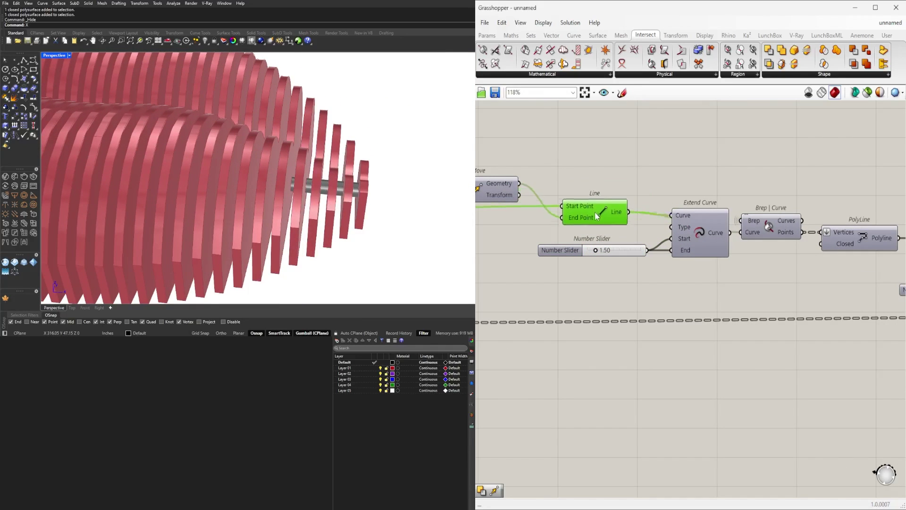
scroll(609, 227, "down", 2)
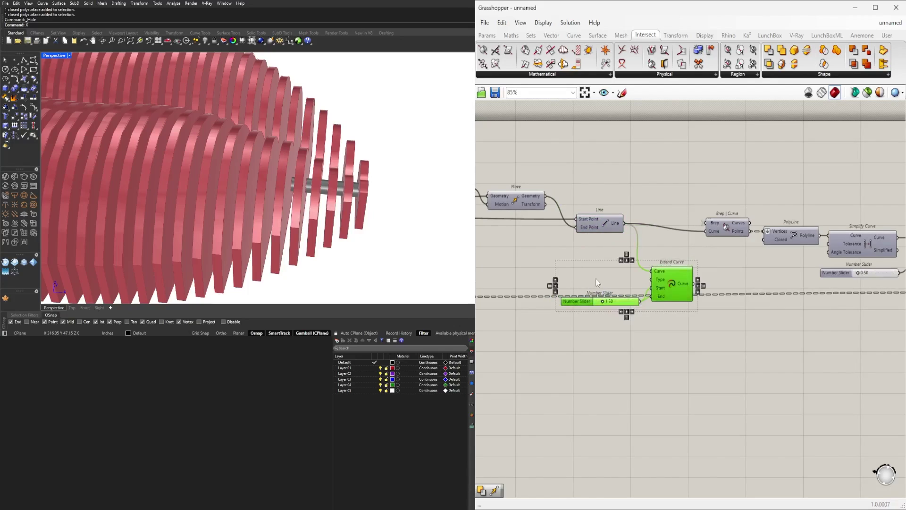
scroll(595, 282, "down", 3)
scroll(740, 292, "up", 3)
Step: Move Extend Curve with its slider towards Pipe and connect Simplify Curve's output to its Curve input
left_click(740, 293)
scroll(611, 267, "up", 1)
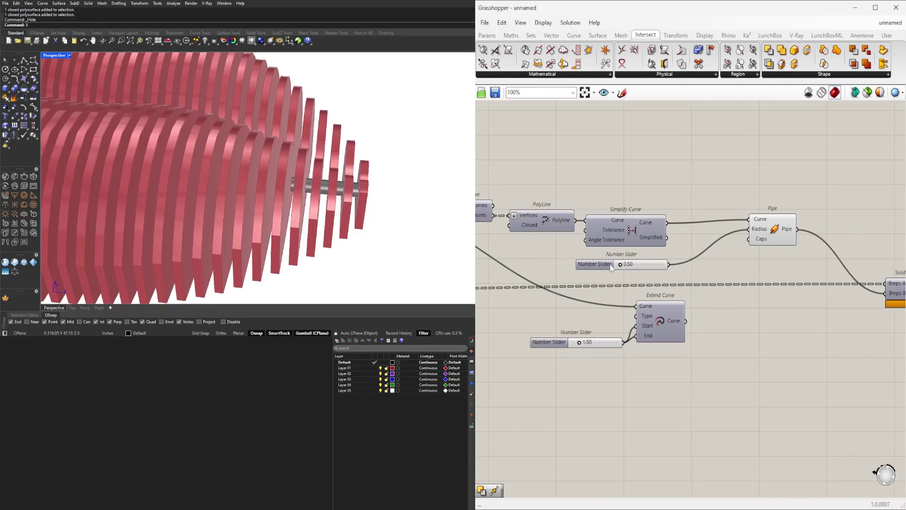
left_click_drag(606, 316, 638, 297)
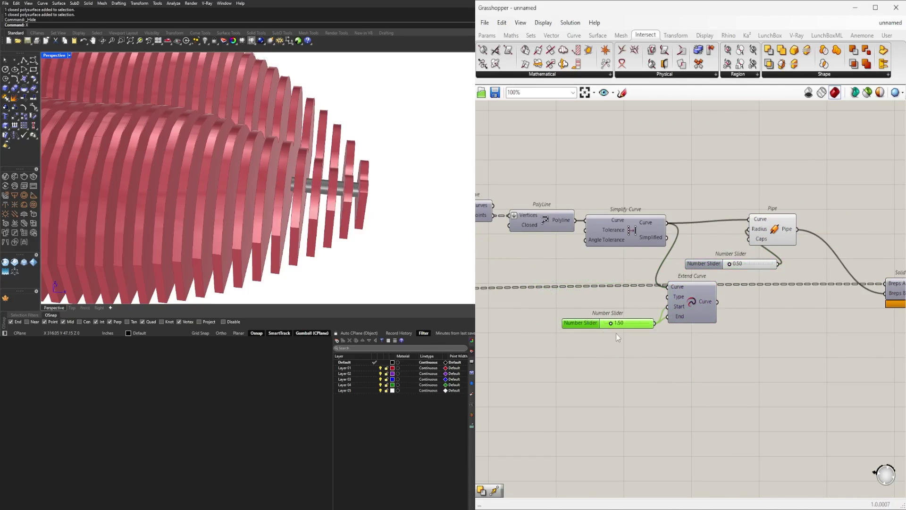
Step: Replace the 1.50 extension slider with a Relay into Start and End, fed by the 0.5 slider ahead of Division
scroll(554, 322, "down", 5)
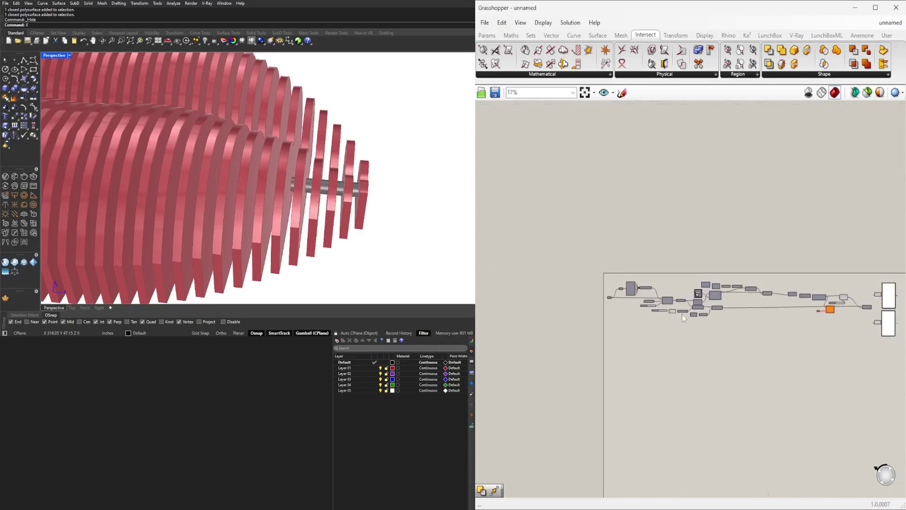
scroll(681, 314, "up", 5)
scroll(666, 316, "down", 3)
scroll(729, 327, "up", 3)
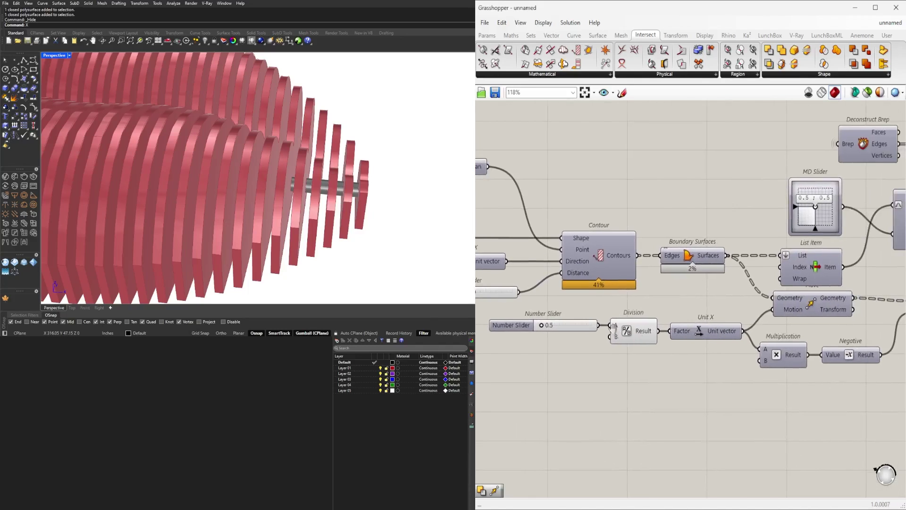
scroll(628, 333, "down", 2)
scroll(598, 333, "down", 4)
scroll(672, 401, "up", 5)
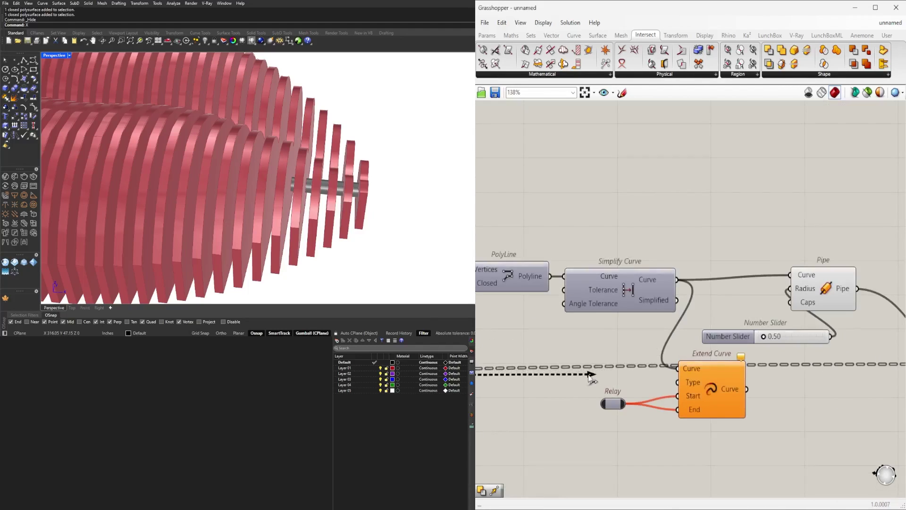
Step: Insert Extend Curve between Simplify Curve and Pipe, and hide the wire into Solid Difference's Breps A
left_click_drag(630, 396, 652, 307)
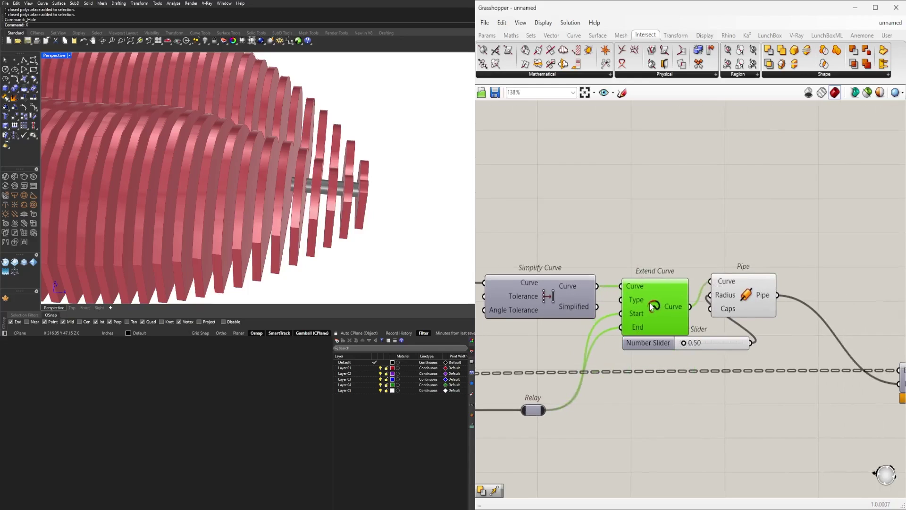
scroll(669, 339, "down", 3)
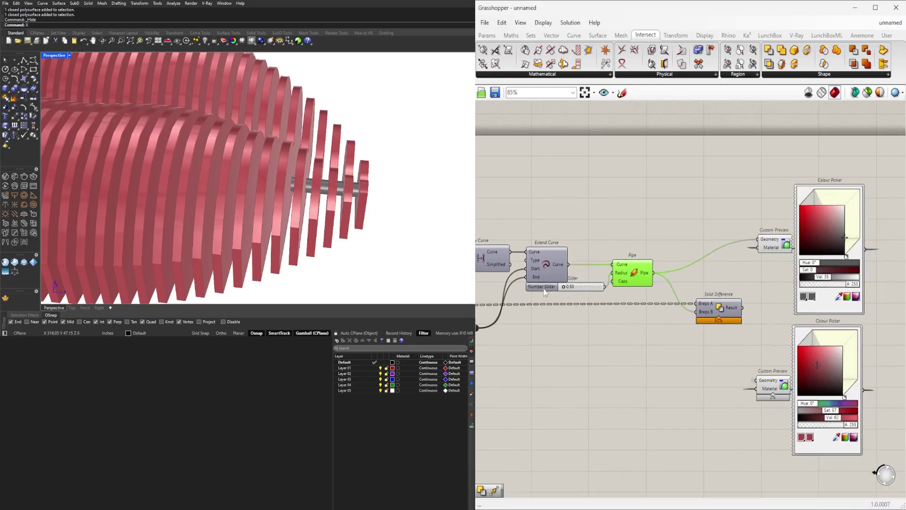
right_click(712, 309)
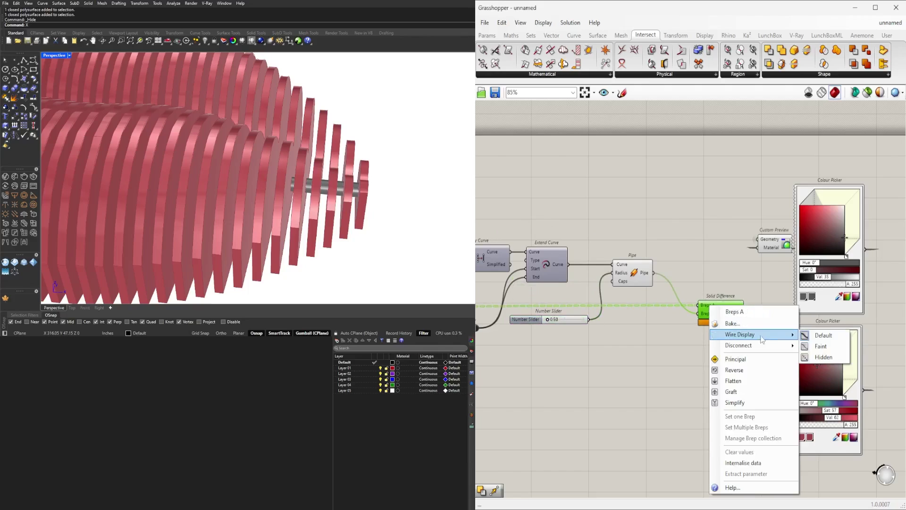
Step: Replace the Relay with a Number parameter feeding Extend Curve's Start and End
scroll(640, 367, "down", 3)
scroll(640, 366, "up", 2)
scroll(714, 317, "up", 3)
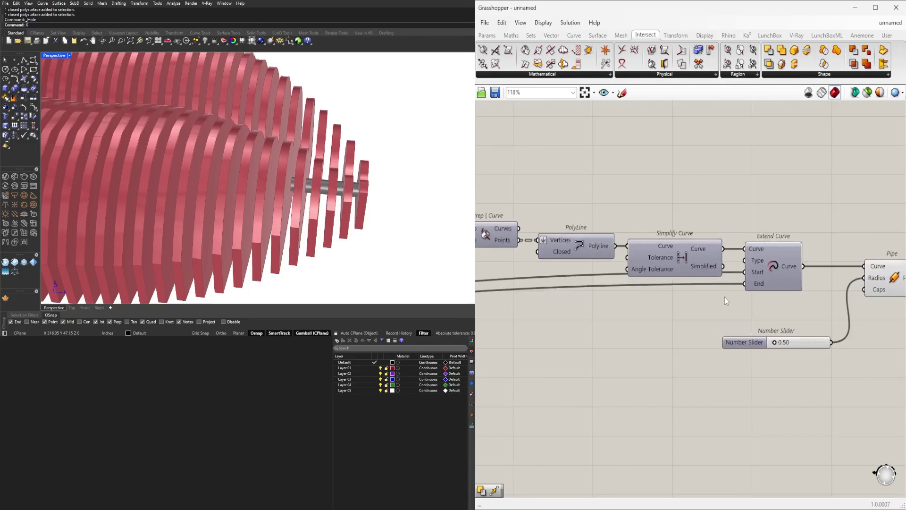
type("number")
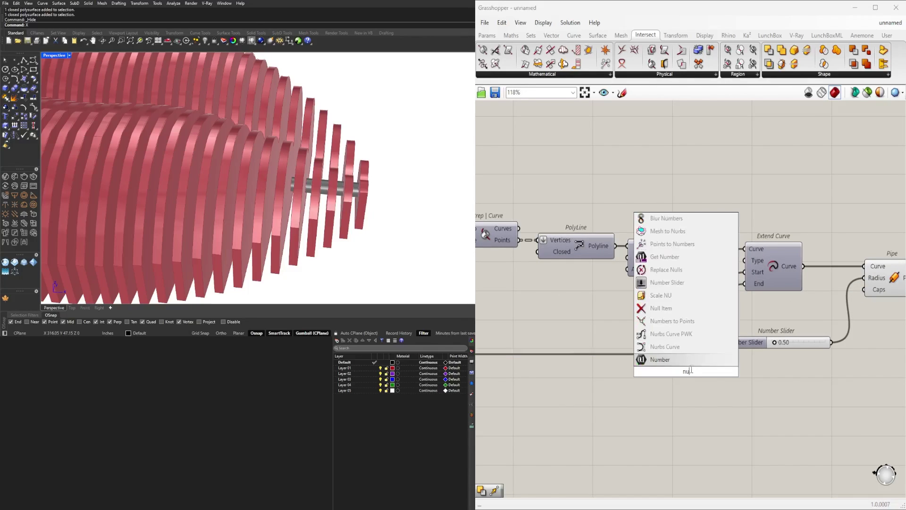
left_click(671, 356)
key("ctrl+z")
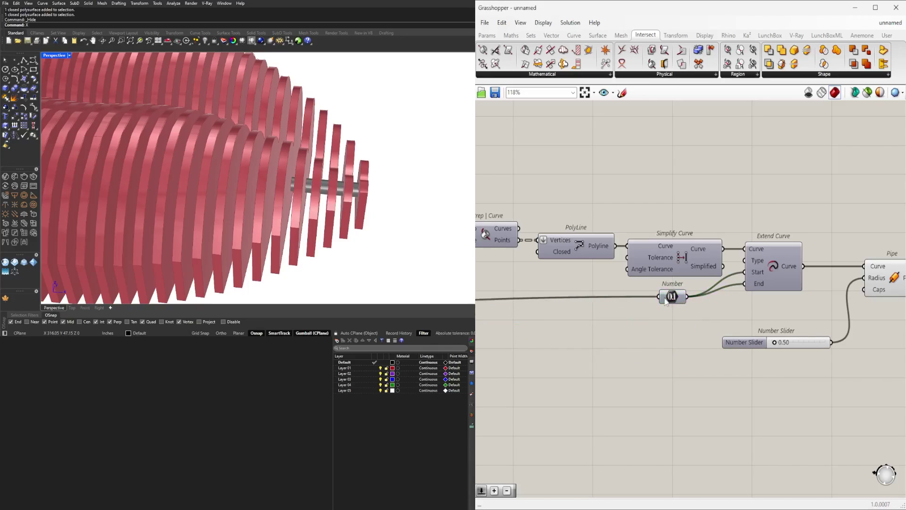
Step: Set the Number parameter's wire display to Hidden and place the 0.50 pipe radius slider beneath Extend Curve
right_click(665, 301)
mouse_move(698, 325)
left_click(810, 348)
scroll(711, 379, "down", 3)
scroll(712, 379, "up", 3)
left_click_drag(711, 378, 703, 321)
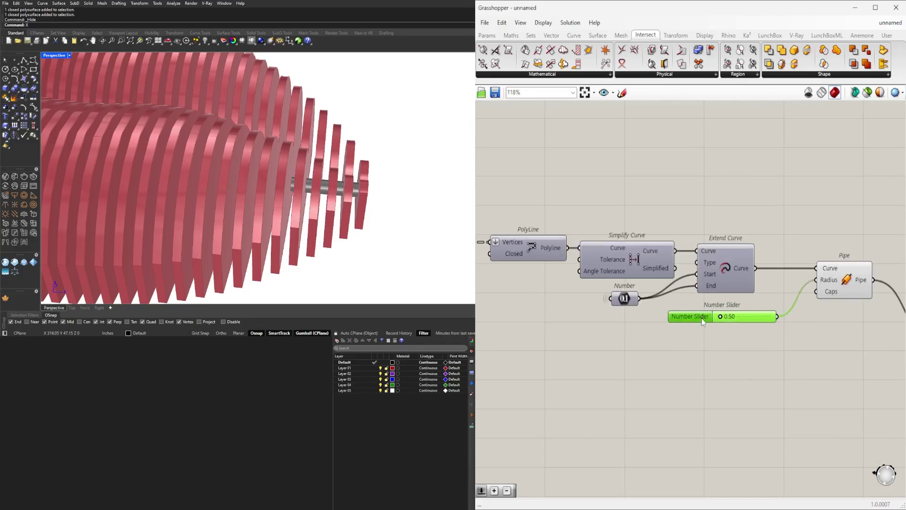
Step: Move Pipe, its radius slider, Solid Difference and both Custom Previews away from Extend Curve to make room
scroll(708, 317, "down", 3)
left_click(712, 310)
scroll(283, 198, "down", 5)
right_click_drag(283, 198, 227, 204)
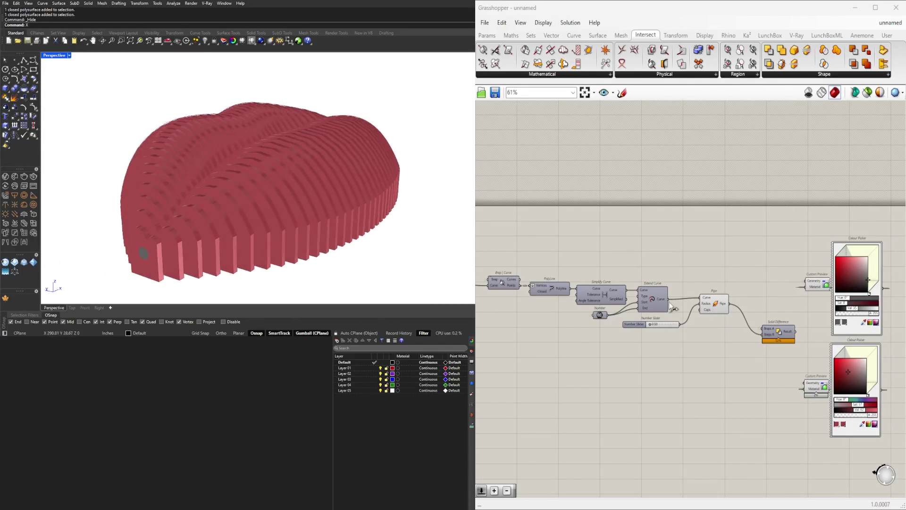
scroll(669, 302, "up", 3)
scroll(703, 307, "down", 2)
scroll(802, 298, "down", 2)
left_click_drag(848, 412, 708, 242)
scroll(702, 258, "up", 2)
right_click_drag(702, 258, 664, 285)
right_click_drag(561, 279, 655, 307)
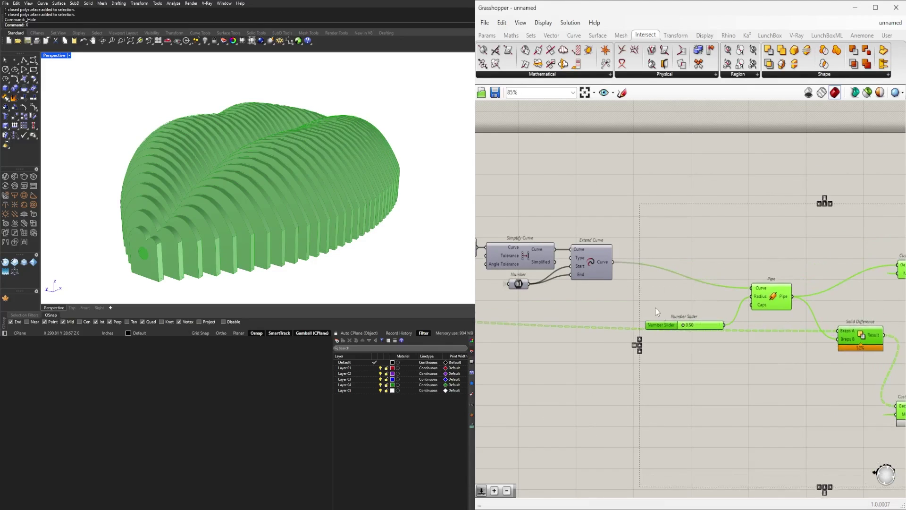
Step: Add a Move component and a Unit Z vector in the space between Extend Curve and Pipe
double_click(640, 286)
type("move")
key("Return")
scroll(609, 269, "up", 2)
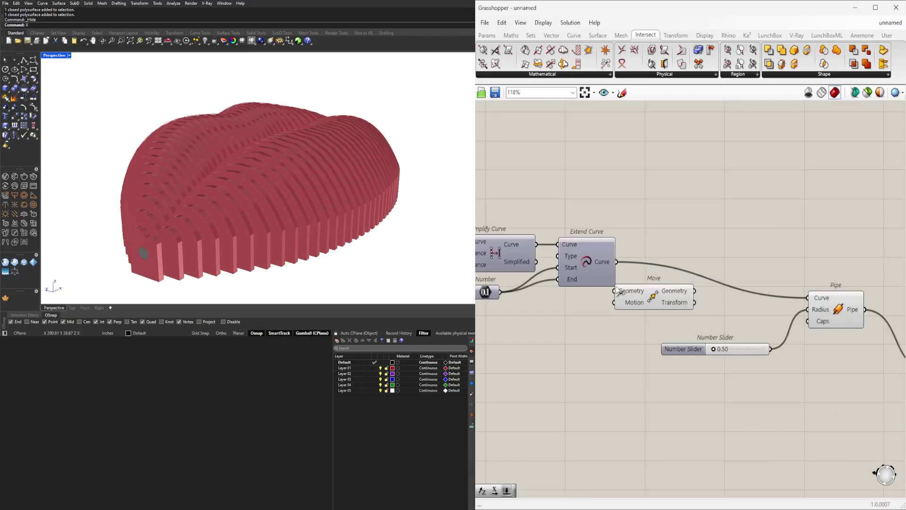
double_click(686, 233)
type("z")
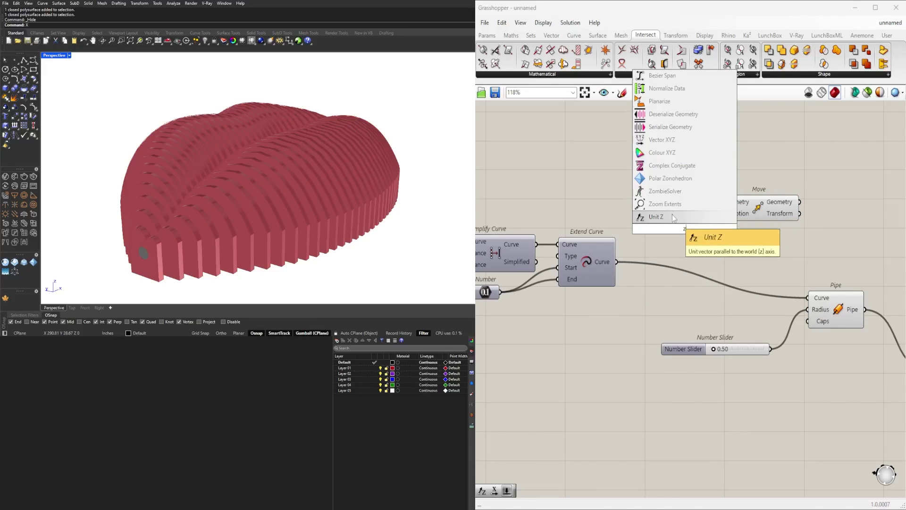
left_click(673, 218)
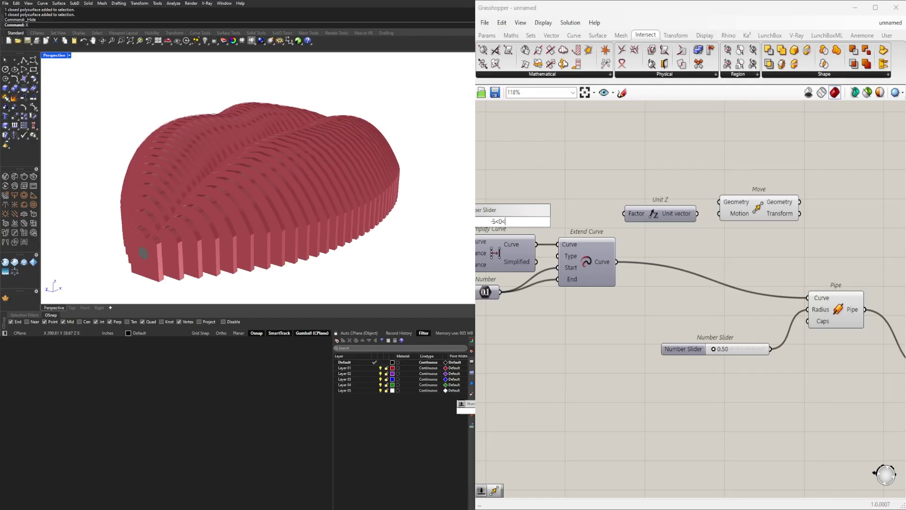
Step: Add a 0.00 Number Slider starting at -5 for Unit Z's Factor, and connect Unit Z and Extend Curve to Move
right_click_drag(485, 216, 531, 232)
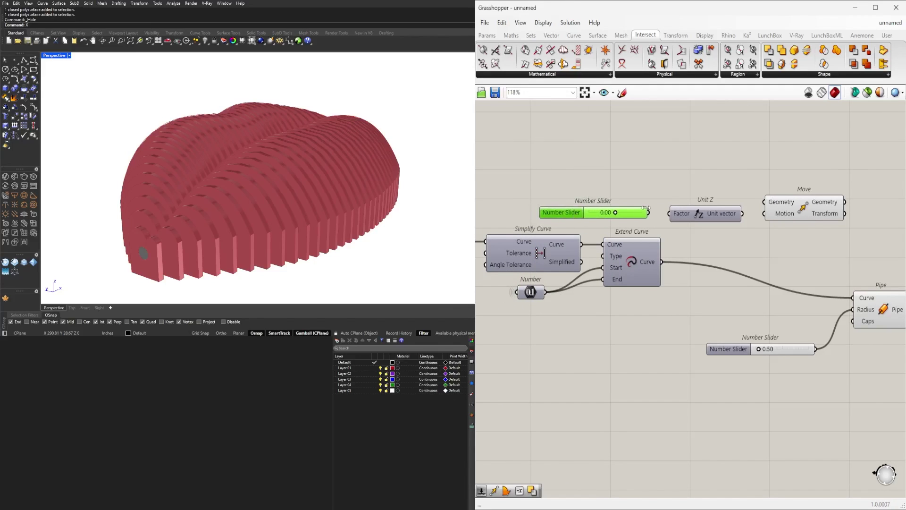
left_click_drag(736, 213, 765, 213)
right_click_drag(766, 233, 703, 269)
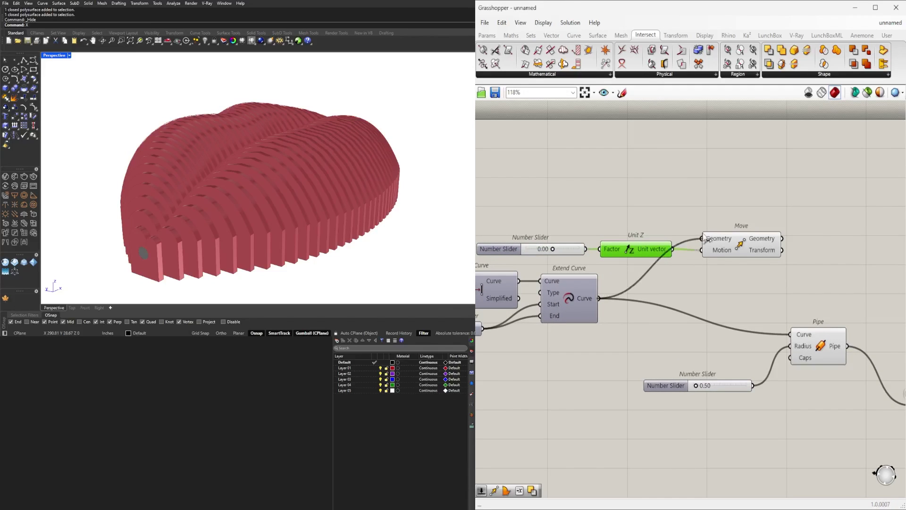
left_click(729, 241)
Step: Adjust the Unit Z height slider and feed Move's Geometry into Pipe's Curve in place of the Extend Curve output
scroll(562, 258, "up", 4)
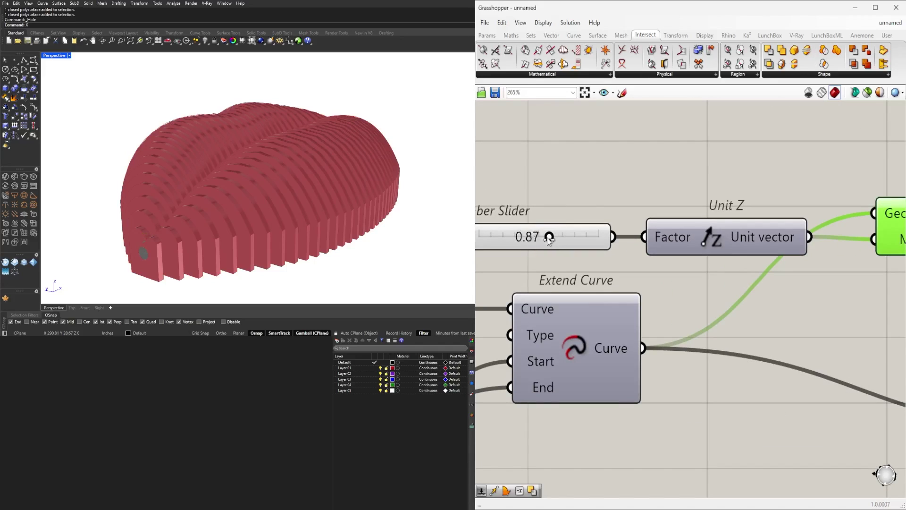
scroll(727, 228, "down", 4)
right_click_drag(899, 221, 711, 241)
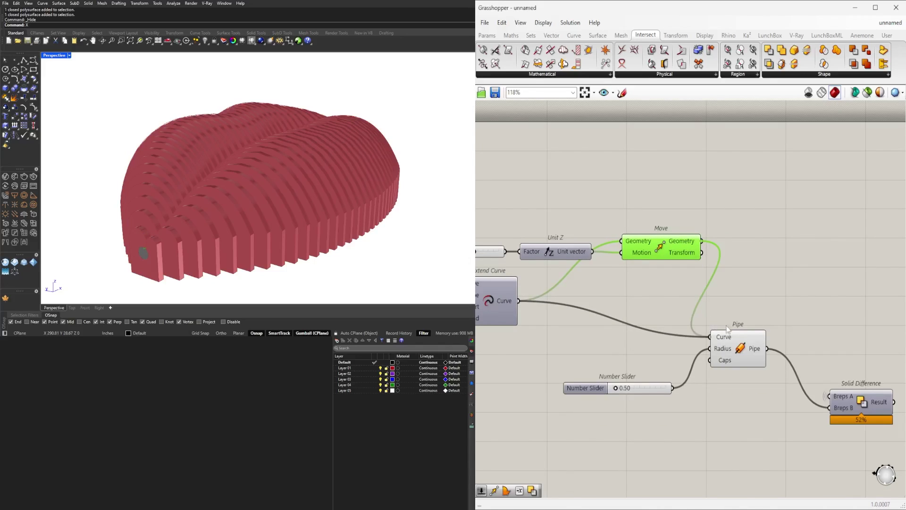
scroll(727, 329, "down", 3)
scroll(688, 299, "up", 2)
Step: Relocate Unit Z and its height slider beneath Extend Curve and place Move between Extend Curve and Pipe
left_click(658, 305)
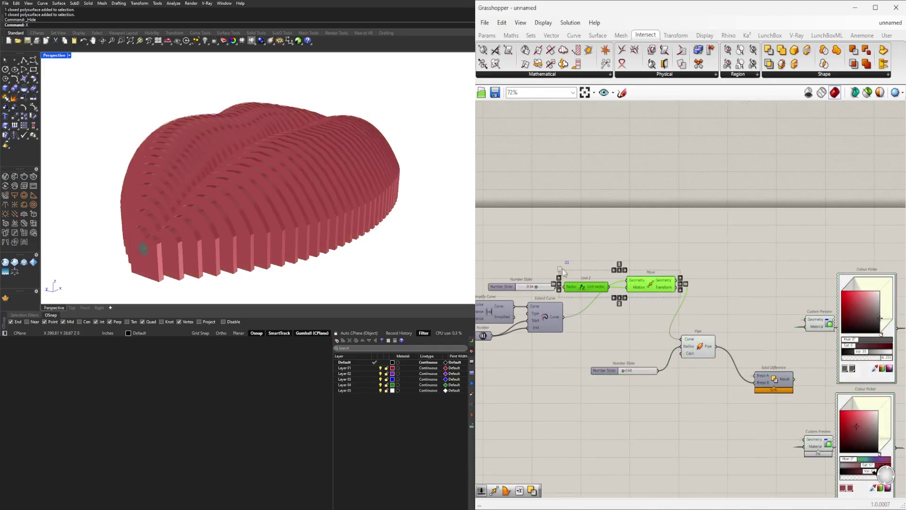
left_click_drag(562, 272, 557, 344)
scroll(596, 315, "up", 3)
right_click_drag(793, 314, 715, 309)
left_click(714, 309)
scroll(755, 263, "down", 2)
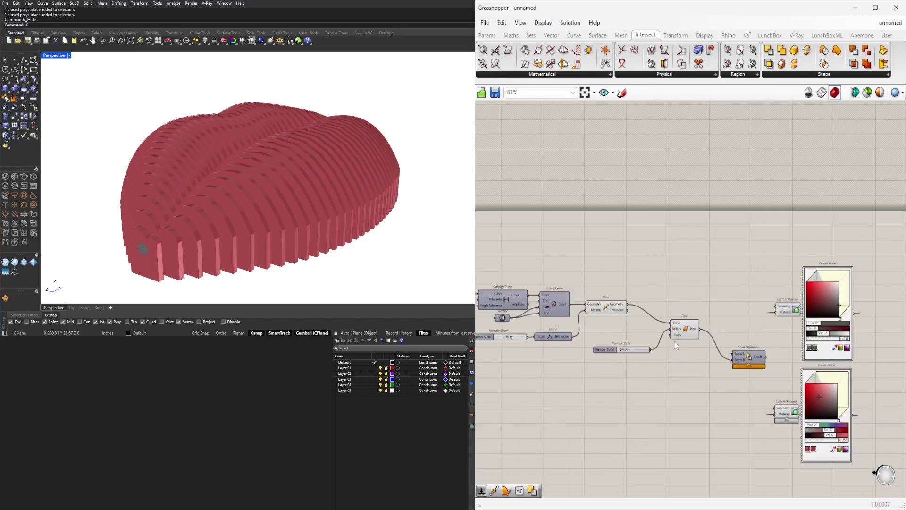
Step: Line Pipe up with Move, place the 0.50 radius slider above Move, and shift Unit Z with its slider farther from Move
scroll(684, 303, "up", 1)
left_click(684, 303)
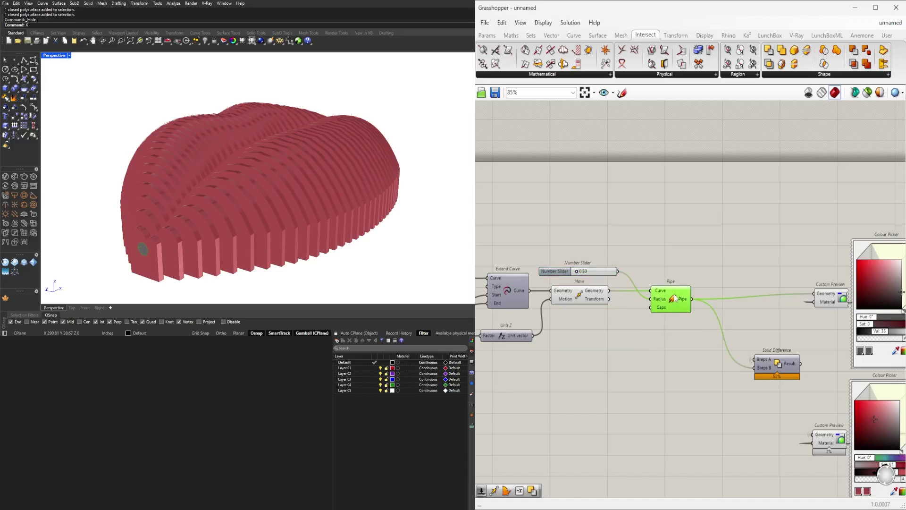
scroll(676, 297, "up", 2)
right_click_drag(629, 280, 747, 326)
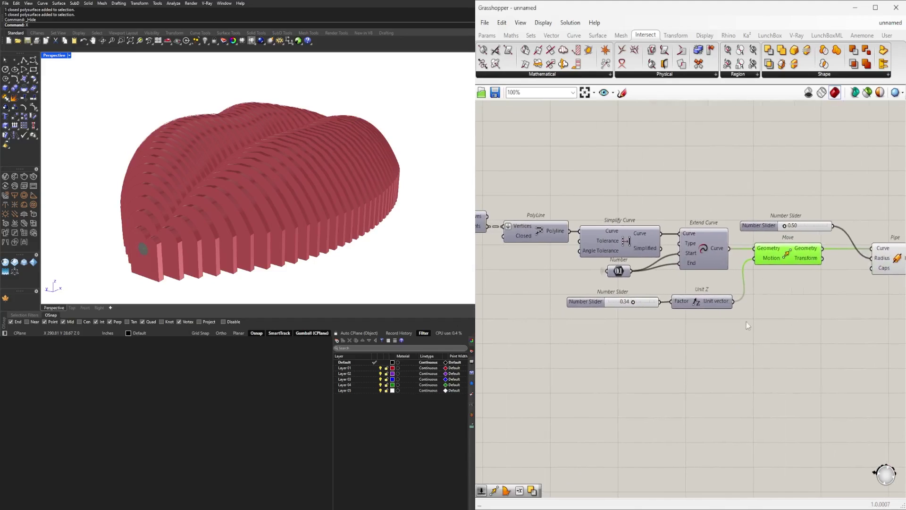
left_click_drag(693, 307, 654, 306)
left_click(769, 295)
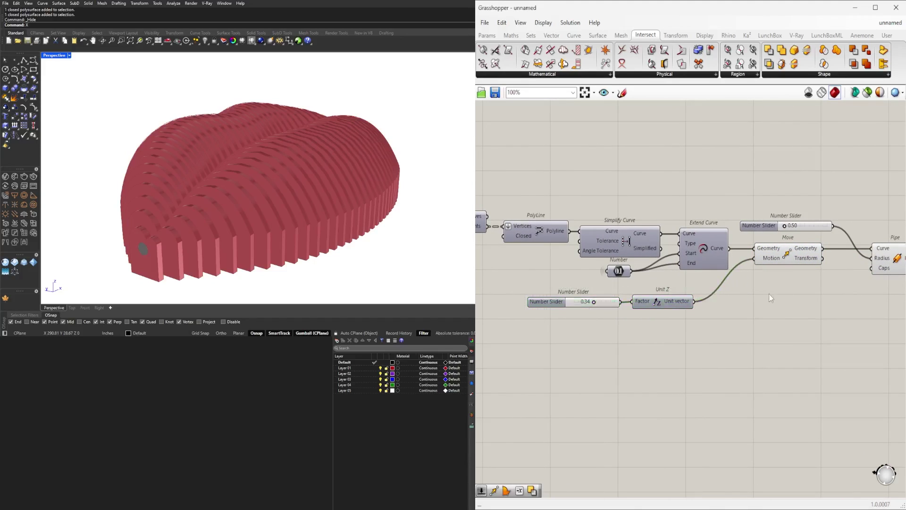
Step: Add a Negative component fed by Unit Z and a second Move that shifts the extended curve by the negated vector
double_click(707, 324)
type("neg")
key("Return")
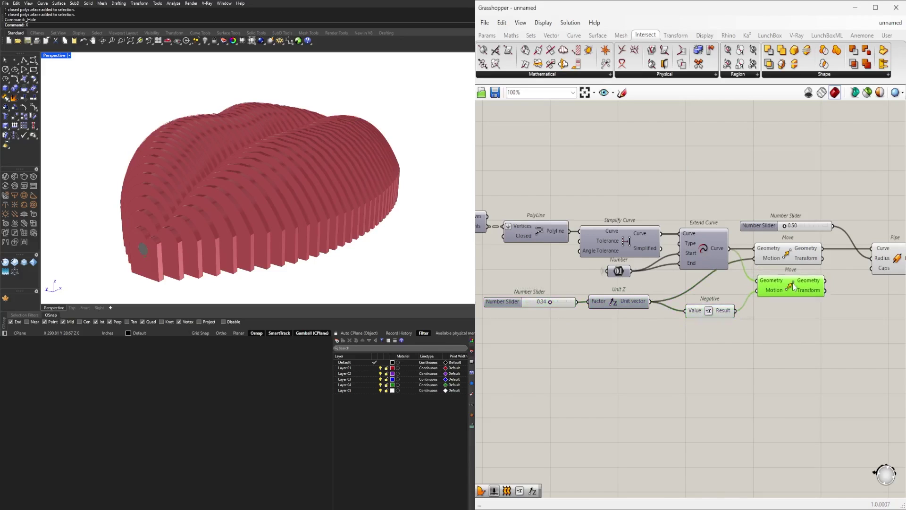
right_click_drag(794, 286, 668, 286)
left_click(678, 319)
Step: Test the Unit Z height slider at 1 and 0.7, and set it to 0.6
scroll(550, 307, "up", 6)
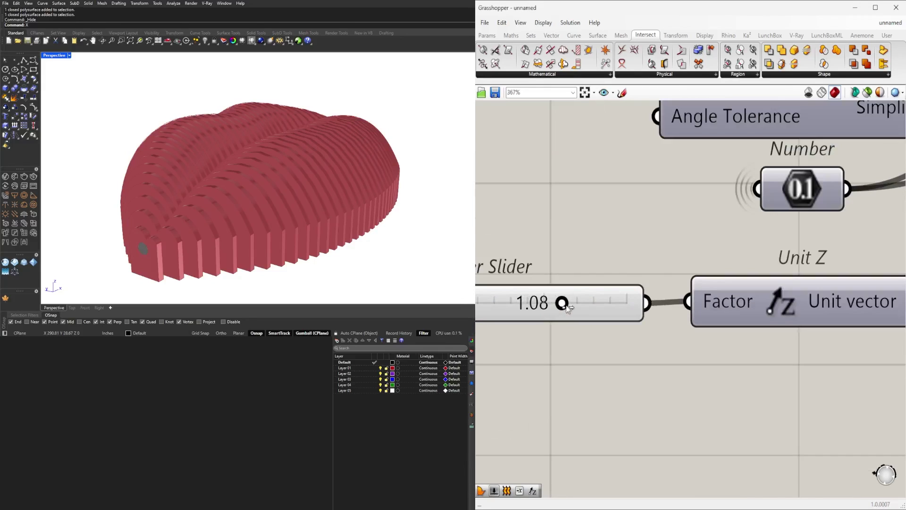
scroll(684, 305, "down", 5)
scroll(601, 307, "up", 3)
double_click(567, 313)
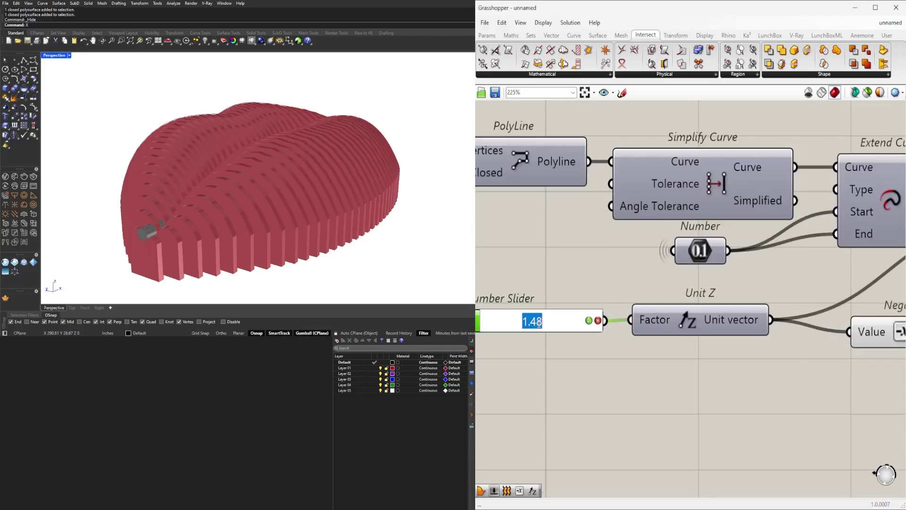
type("1")
key("Return")
double_click(567, 314)
type(".7")
key("Return")
double_click(538, 323)
type(".6")
key("Return")
Step: Duplicate Pipe for the second Move using the same radius slider, and add its output to Solid Difference's Breps B
scroll(814, 335, "down", 5)
left_click(739, 306)
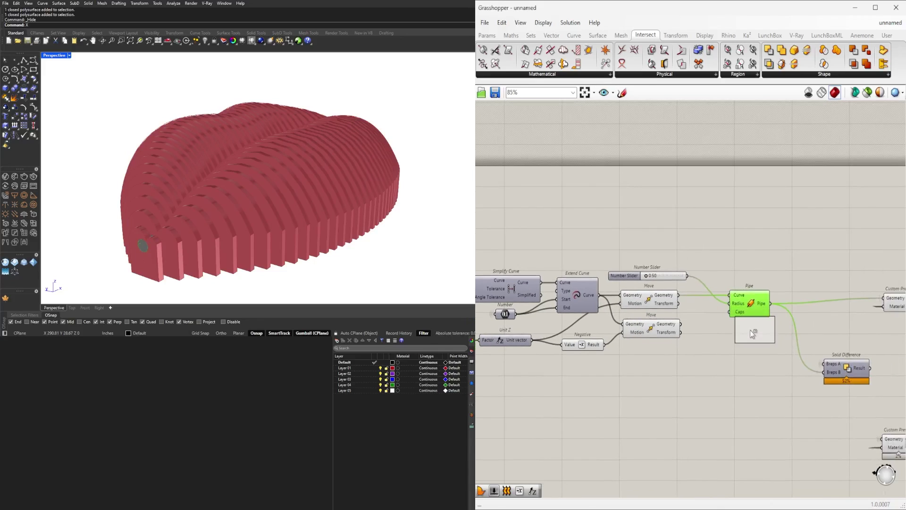
scroll(835, 354, "up", 3)
left_click_drag(731, 326, 812, 371)
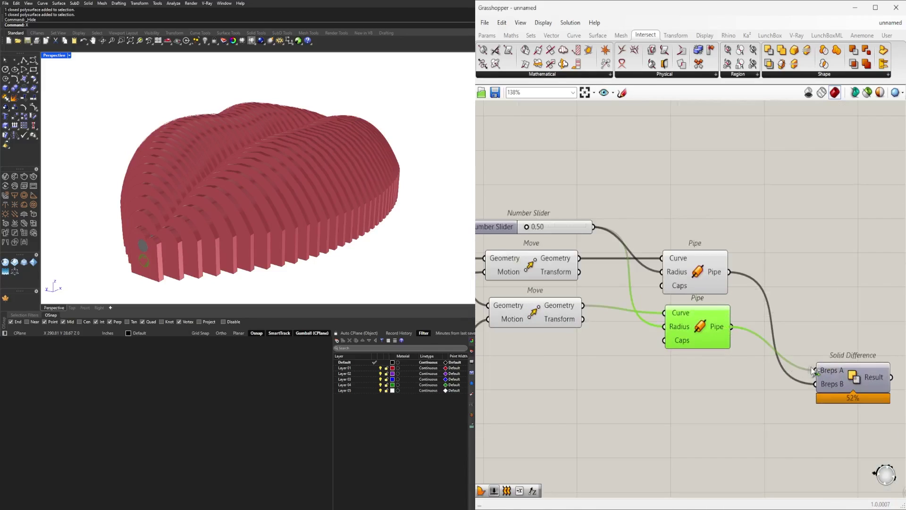
right_click_drag(833, 391, 758, 380)
Step: Try grafting the Breps B input of Solid Difference
right_click(755, 377)
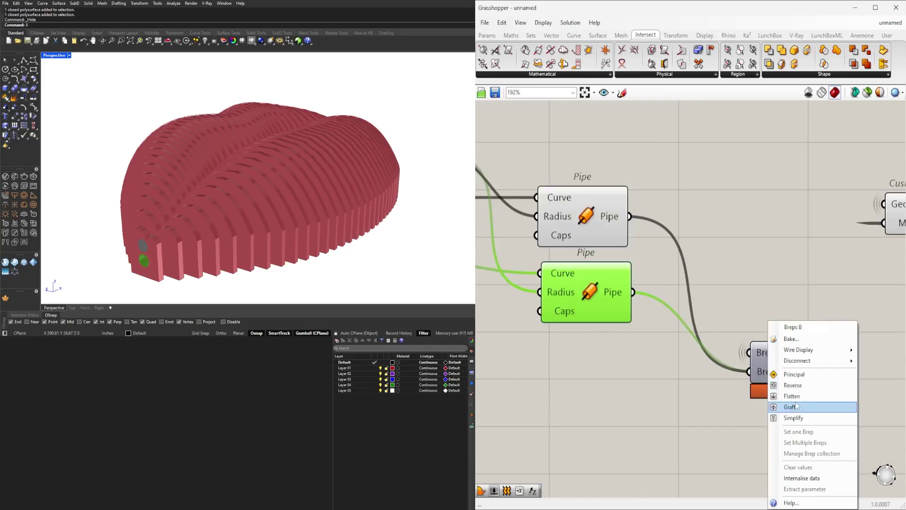
left_click(794, 401)
right_click(718, 392)
left_click(726, 414)
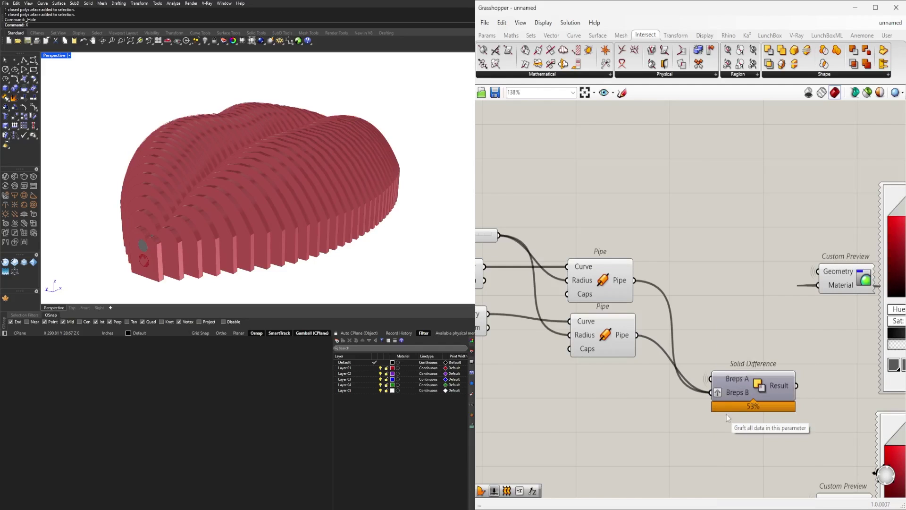
Step: Bring Solid Difference up beside the two Pipes and reposition both Custom Previews with their Colour Pickers
scroll(755, 410, "down", 4)
left_click(693, 365)
right_click_drag(674, 345, 623, 301)
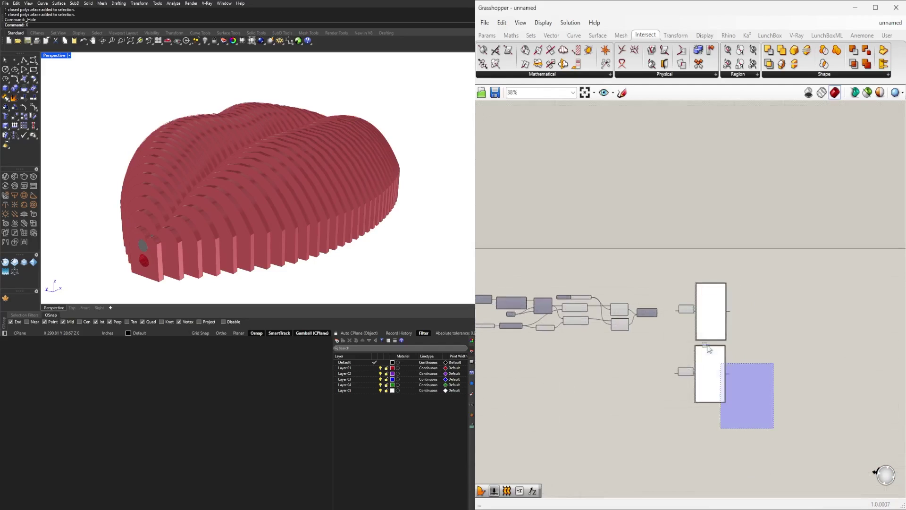
left_click_drag(666, 246, 774, 490)
left_click(805, 290)
scroll(714, 384, "up", 2)
scroll(714, 384, "down", 2)
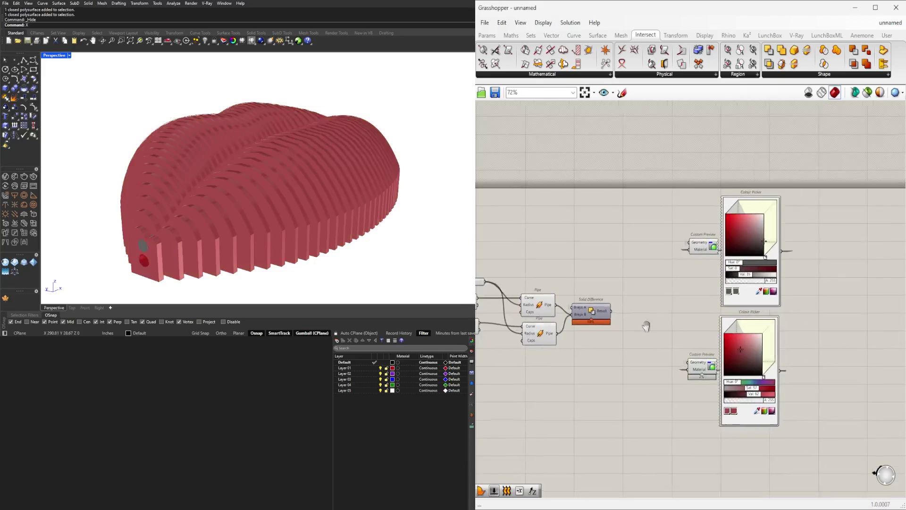
Step: Turn off the preview of both Moves and both Pipes, and add the second Pipe to the grey Custom Preview
right_click_drag(643, 324, 744, 324)
left_click_drag(727, 359, 540, 238)
left_click(643, 341)
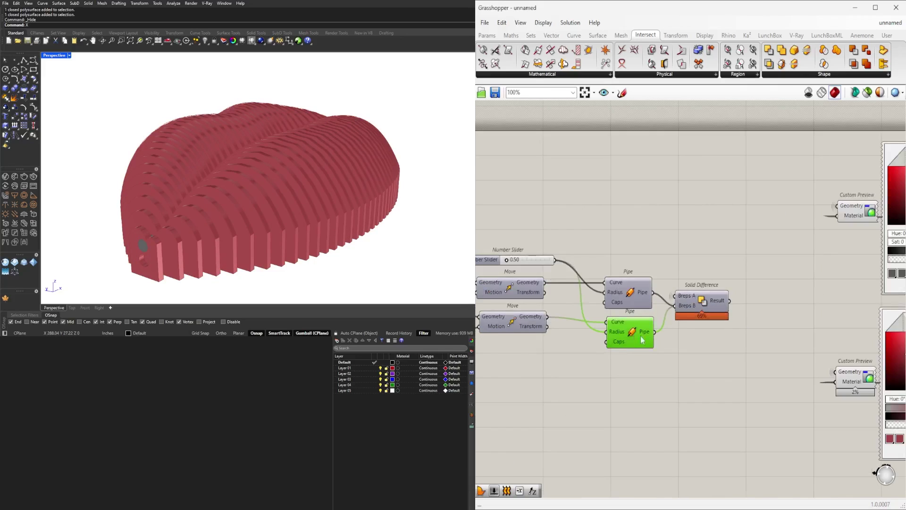
scroll(614, 347, "up", 2)
scroll(259, 197, "up", 3)
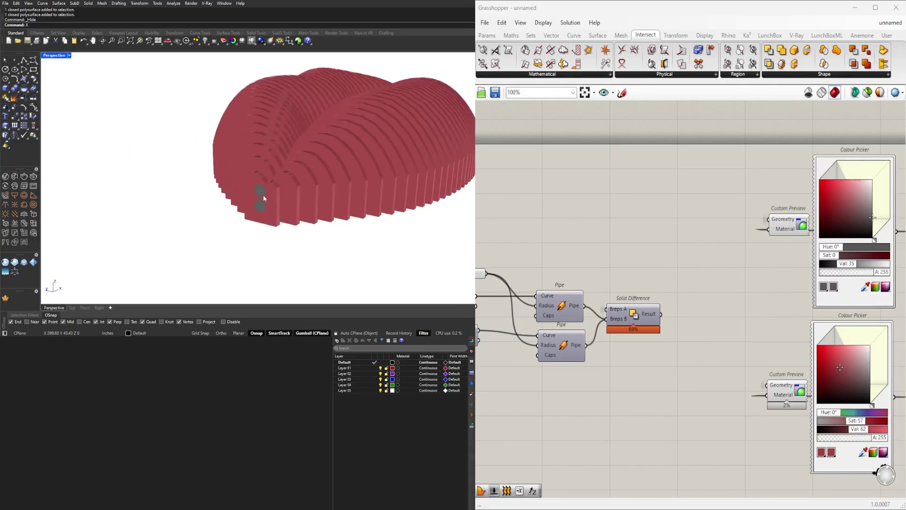
Step: Delete the upper Pipe, upper Move and 0.50 radius slider, and line the remaining Move up with Extend Curve
right_click_drag(482, 302, 650, 283)
right_click_drag(479, 283, 514, 280)
scroll(809, 329, "up", 1)
scroll(814, 273, "down", 3)
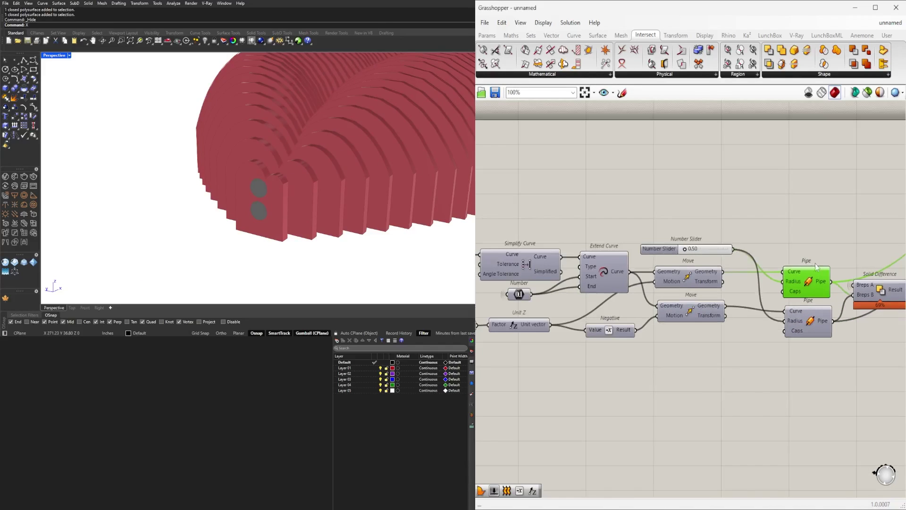
key("Delete")
scroll(694, 258, "up", 3)
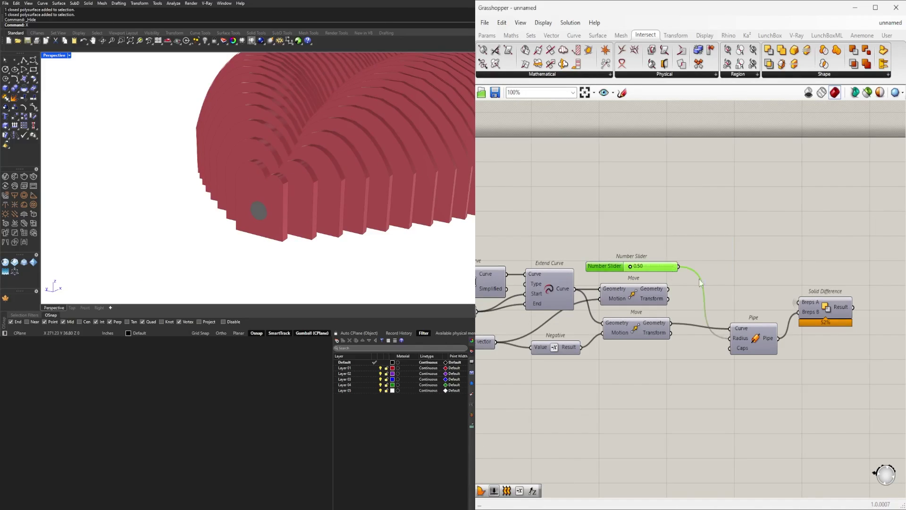
left_click_drag(637, 328, 627, 294)
Step: Reposition Unit Z and its height slider closer to the Negative component
right_click_drag(627, 293, 686, 290)
right_click_drag(529, 348, 599, 347)
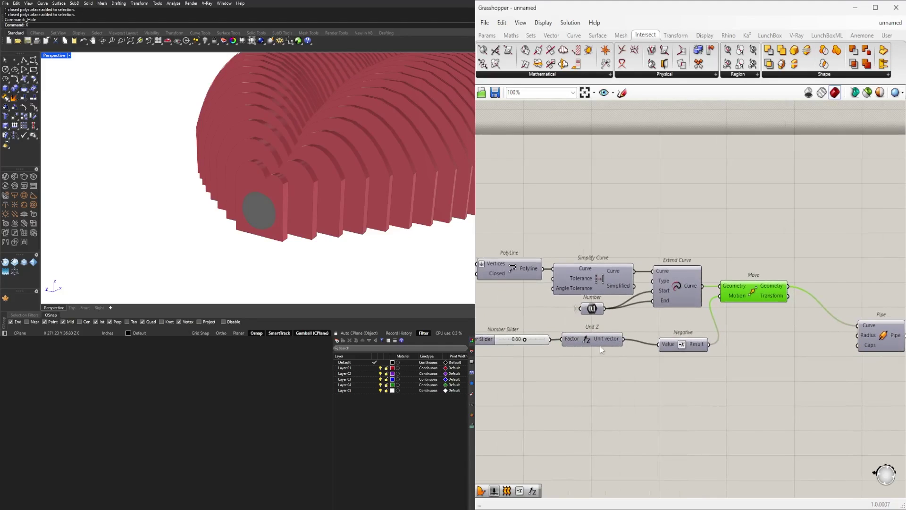
left_click(612, 341)
left_click_drag(613, 341, 618, 344)
left_click(552, 353)
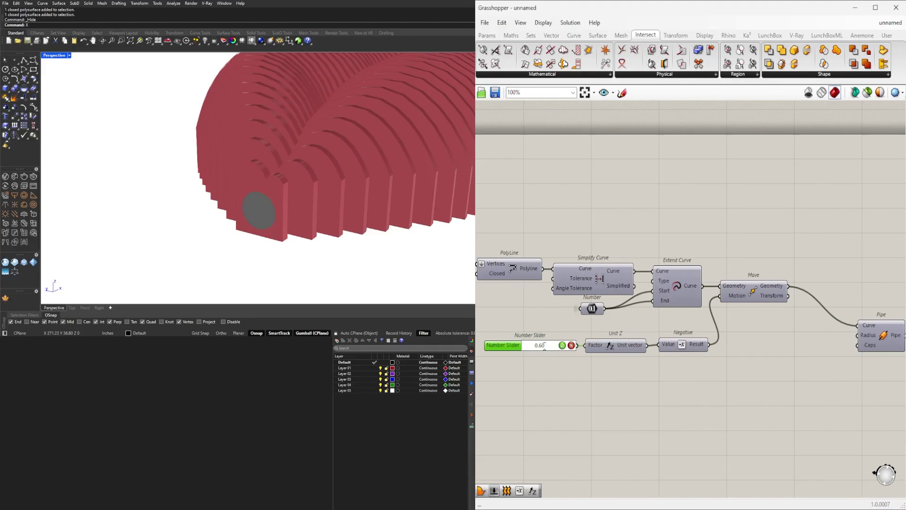
right_click_drag(728, 293, 651, 302)
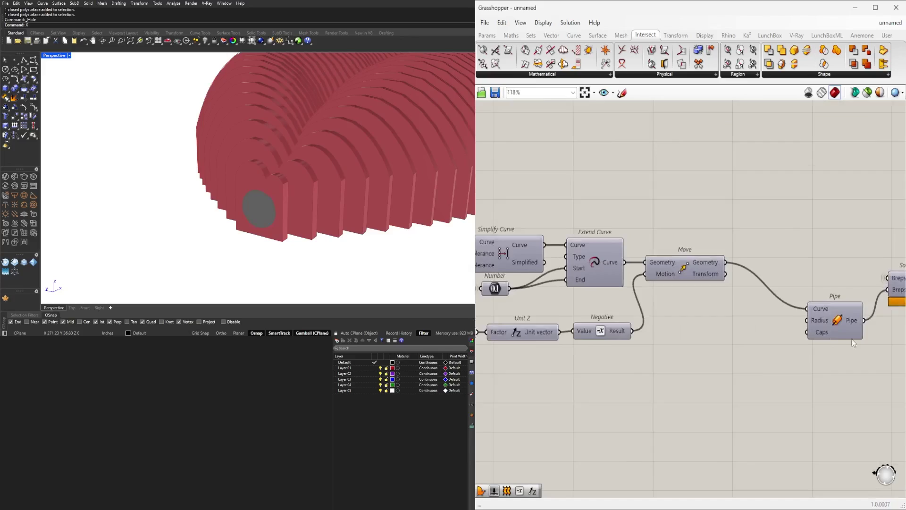
Step: Add a 0.5 Number Slider, pass it through a Division component, and feed the result into Pipe's Radius
scroll(631, 384, "up", 1)
double_click(631, 384)
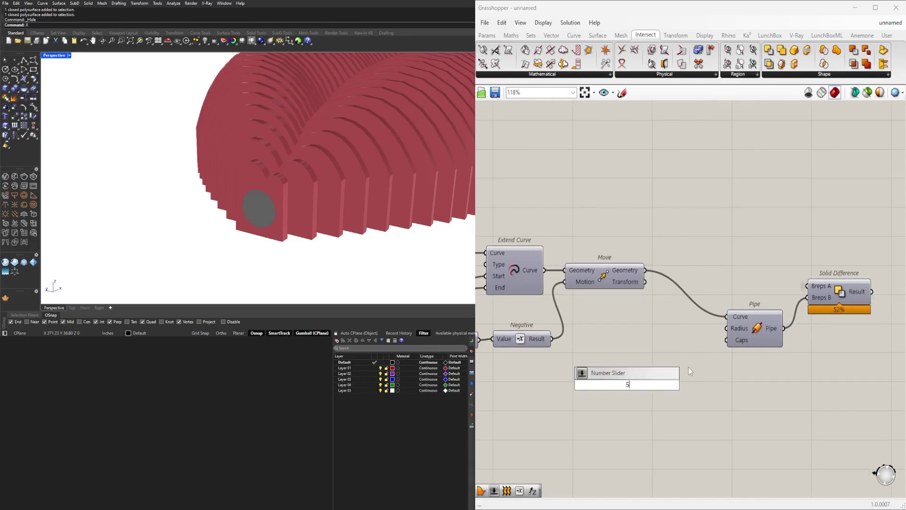
type(".5")
key("Return")
key("Return")
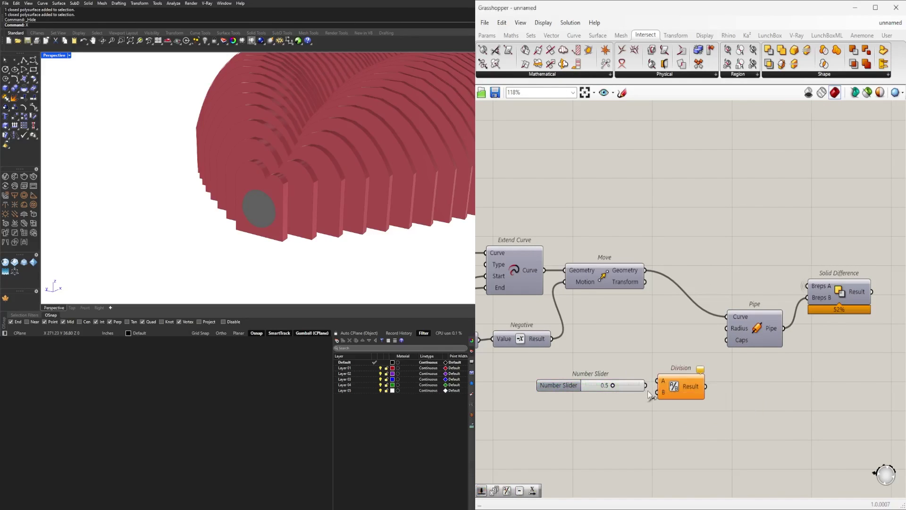
right_click_drag(837, 343, 794, 332)
left_click_drag(793, 332, 732, 351)
left_click_drag(835, 388, 764, 354)
right_click_drag(892, 322, 810, 322)
left_click(810, 321)
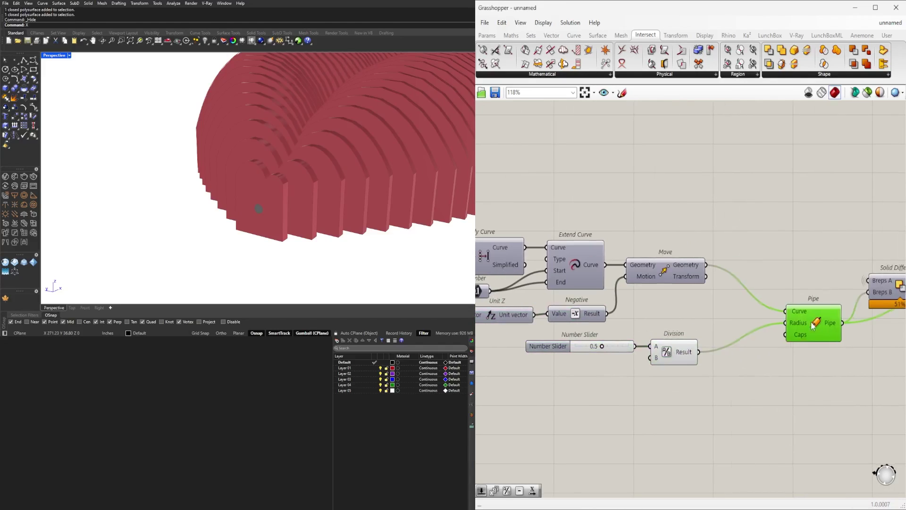
left_click(736, 401)
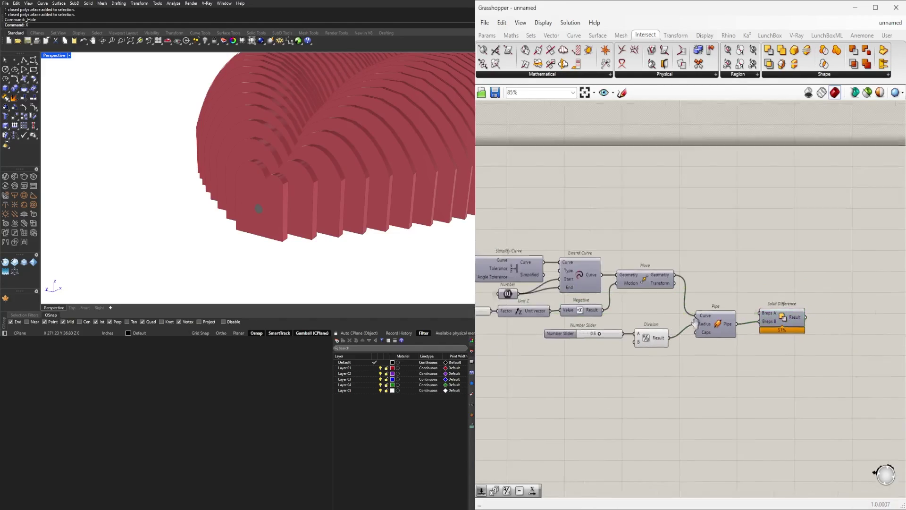
Step: Set the slider feeding Division to 1.0 and the Unit Z height slider to 1.00
scroll(708, 307, "up", 3)
scroll(519, 368, "down", 2)
right_click_drag(565, 331, 825, 345)
left_click(627, 307)
key("Return")
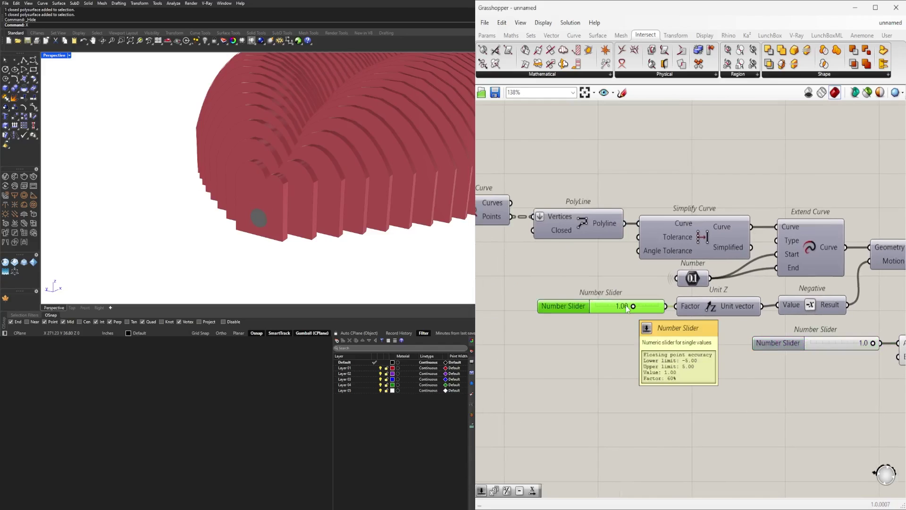
Step: Tidy the components at the end of the definition, from the Division slider to the Custom Previews, and examine the dowel's fit in the panels
scroll(689, 302, "down", 3)
right_click_drag(708, 306, 790, 324)
left_click_drag(848, 370, 580, 300)
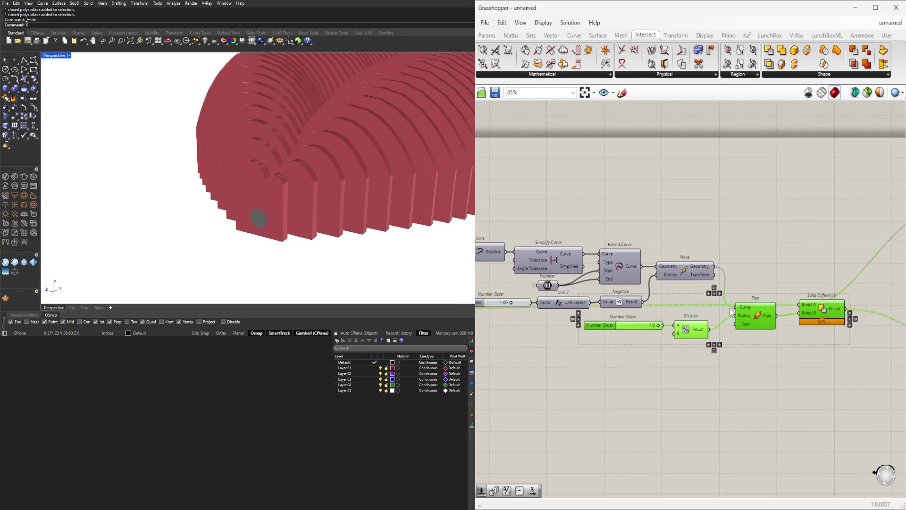
scroll(294, 202, "down", 3)
right_click_drag(264, 202, 341, 209)
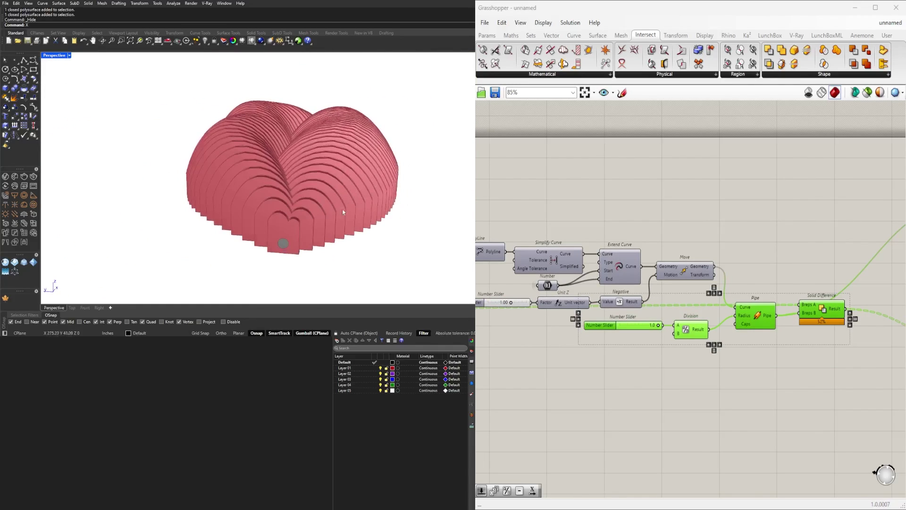
right_click_drag(873, 330, 655, 297)
left_click_drag(655, 297, 631, 226)
left_click_drag(552, 343, 554, 349)
left_click_drag(722, 318, 829, 454)
Step: Review the whole definition from the dowel components back to the Box Corners, Average and Contour section
scroll(792, 312, "down", 5)
scroll(791, 312, "up", 3)
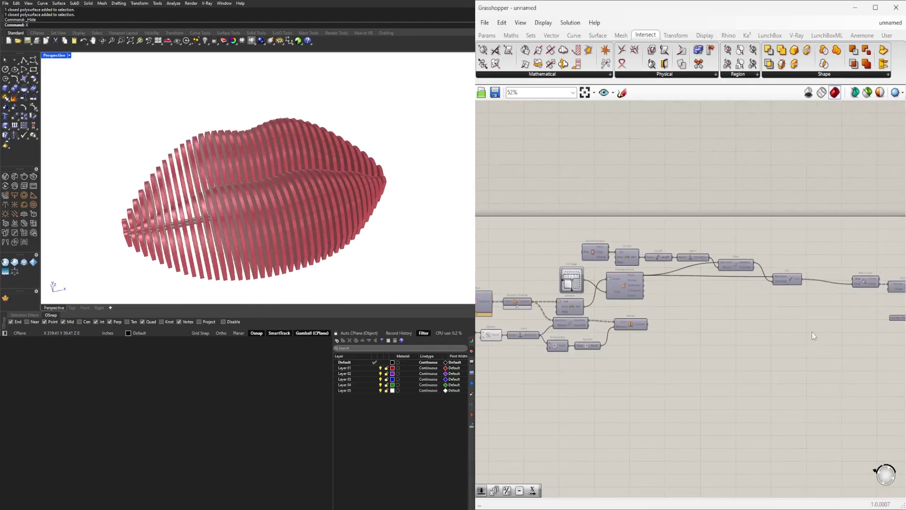
scroll(812, 332, "down", 3)
scroll(724, 299, "up", 4)
left_click(689, 276)
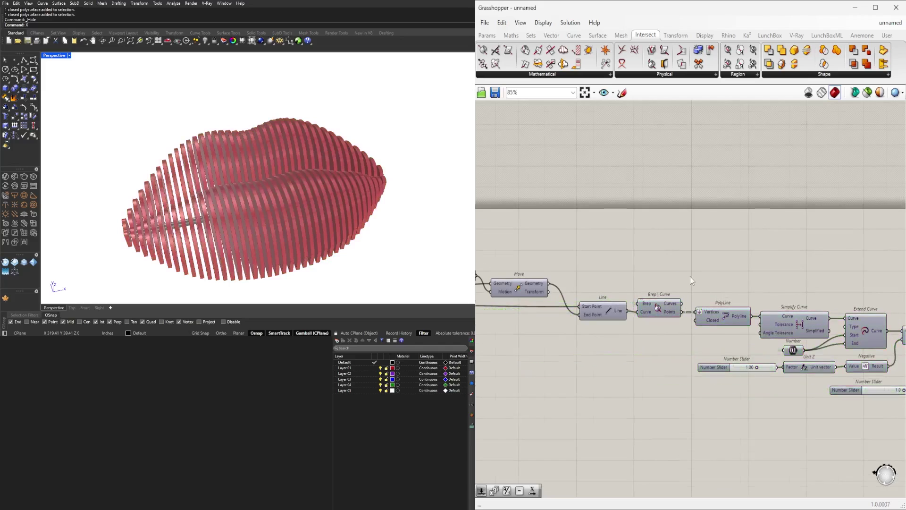
scroll(689, 276, "down", 3)
scroll(715, 326, "up", 2)
scroll(715, 325, "up", 6)
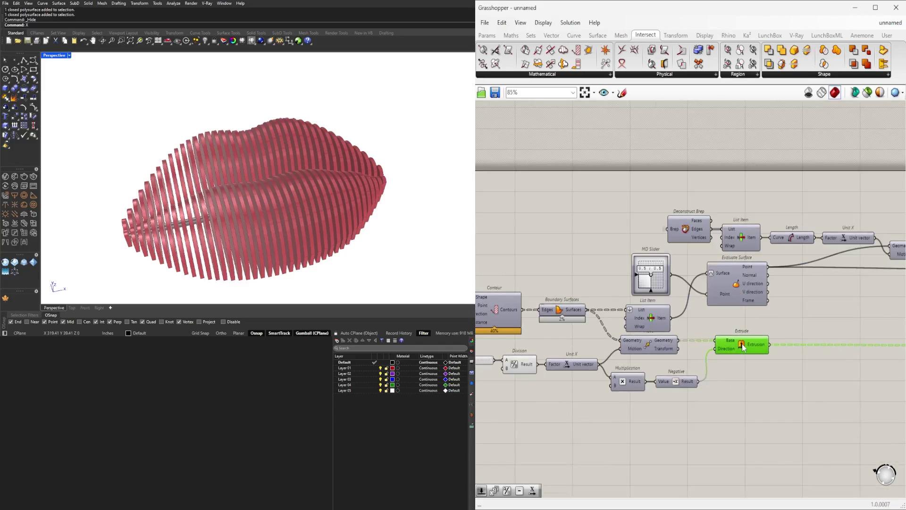
left_click(737, 368)
scroll(738, 368, "down", 4)
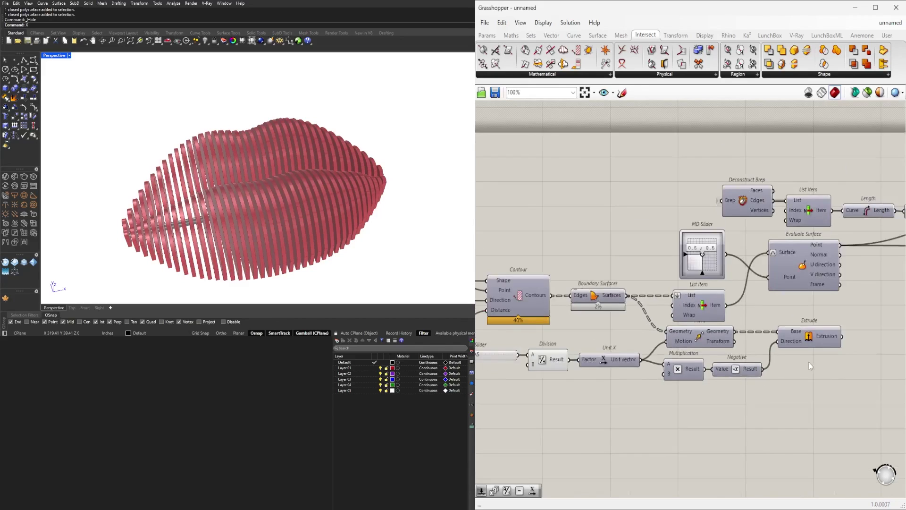
scroll(661, 364, "up", 4)
left_click(710, 303)
left_click_drag(710, 303, 752, 311)
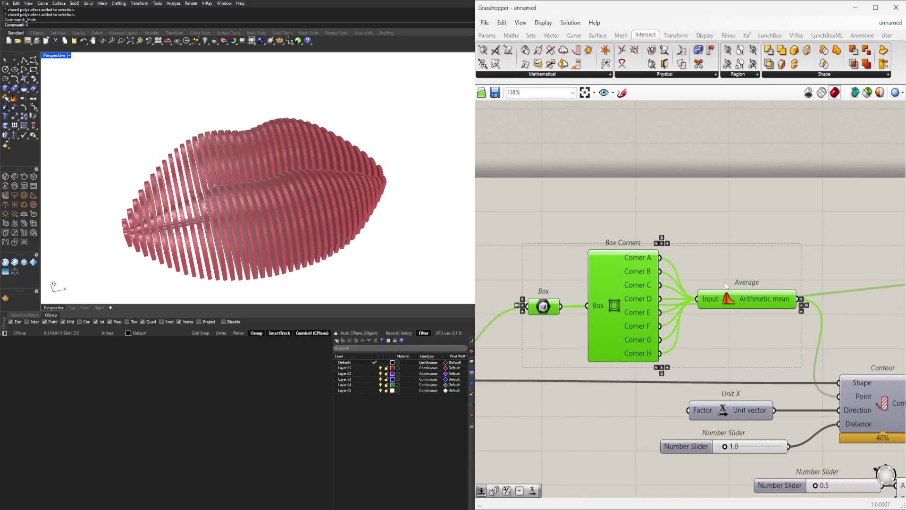
left_click(751, 330)
right_click_drag(632, 335, 564, 324)
scroll(623, 290, "down", 5)
left_click(602, 340)
Step: Set the panel thickness slider feeding Division to 1.0 and Contour's Distance slider to 1.5
scroll(602, 340, "up", 6)
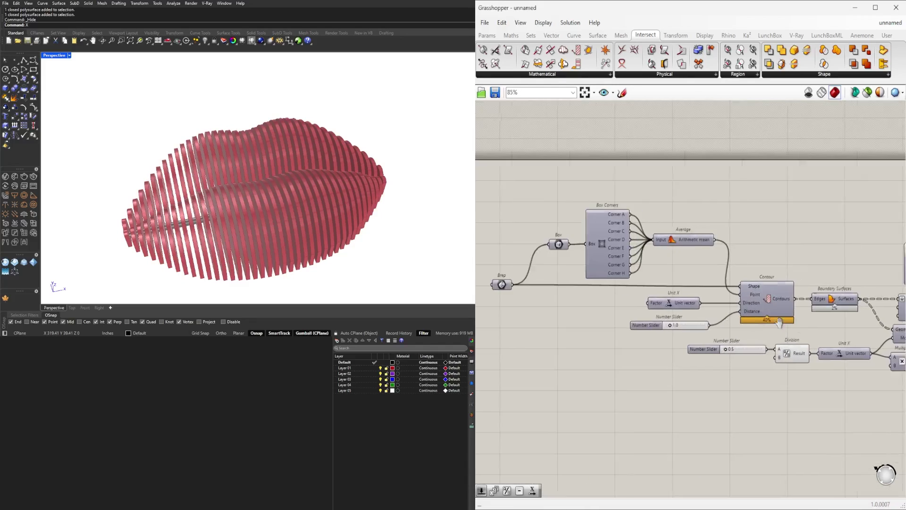
key("Return")
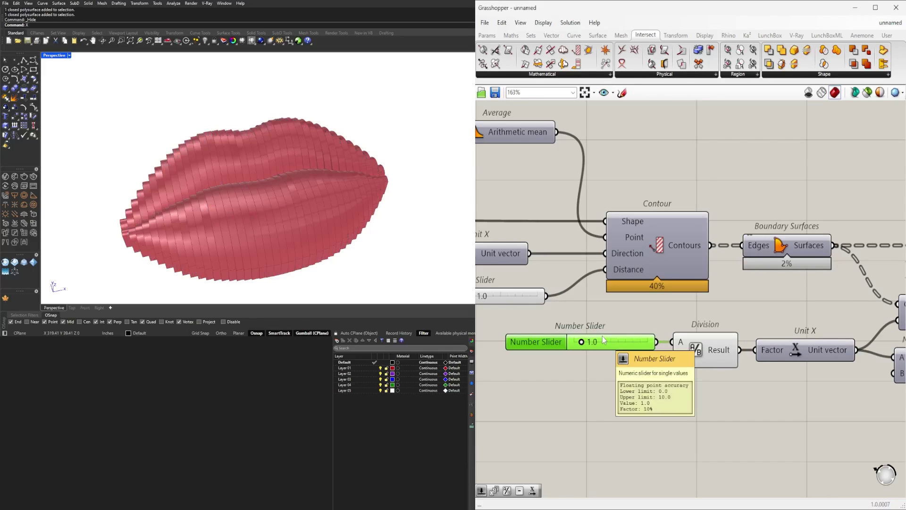
right_click_drag(602, 336, 616, 315)
left_click_drag(596, 309, 603, 309)
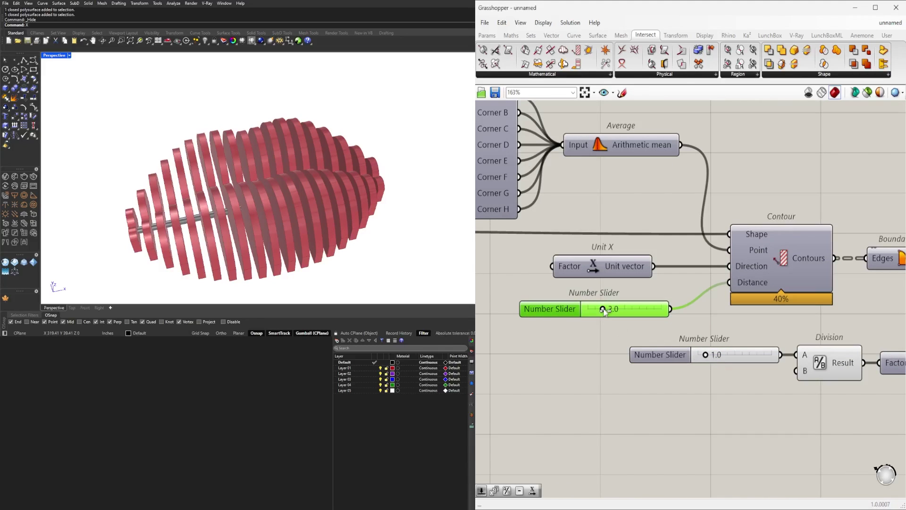
Step: Show the hidden lips solid and cut its ends flat by intersecting it with its bounding box, shortened lengthwise
right_click_drag(283, 213, 227, 174)
key("ctrl+alt+h")
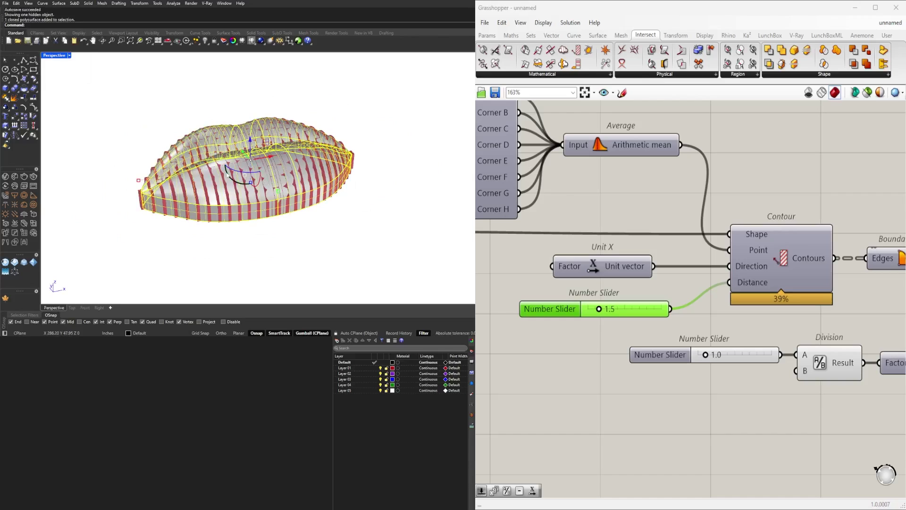
type("Bo")
key("Return")
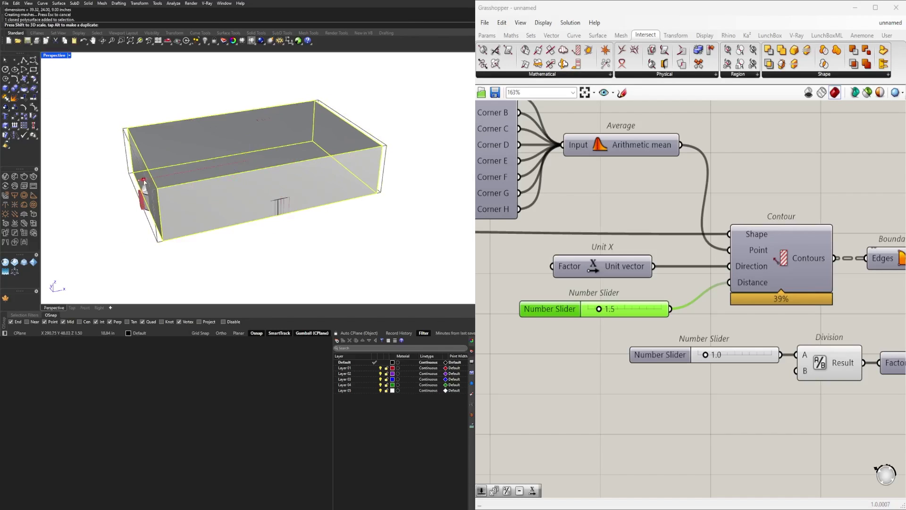
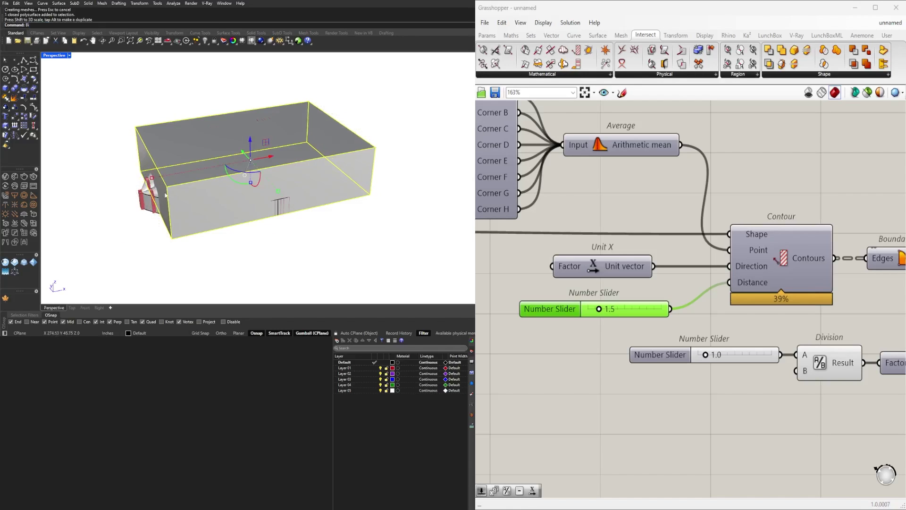
key("Return")
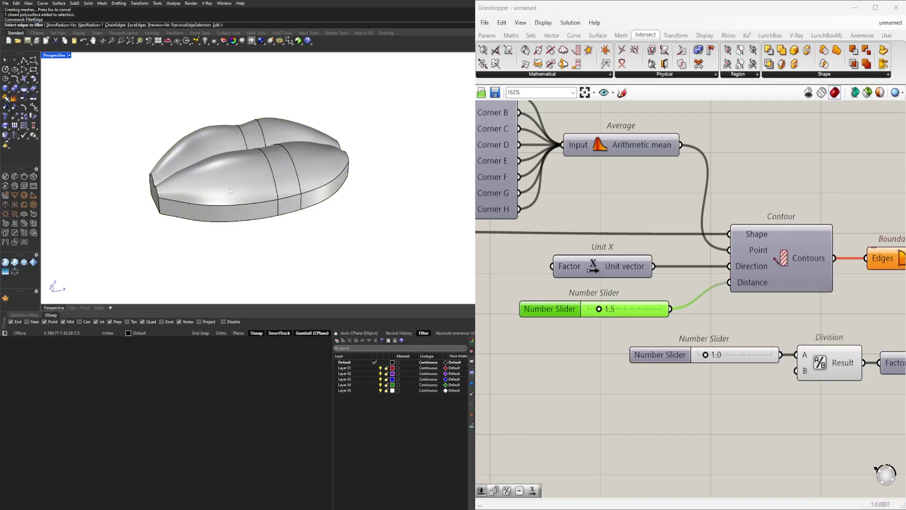
Step: Try to fillet the edges of the flat end face on the lips solid with a 0.5 radius
scroll(161, 206, "up", 5)
scroll(170, 204, "down", 3)
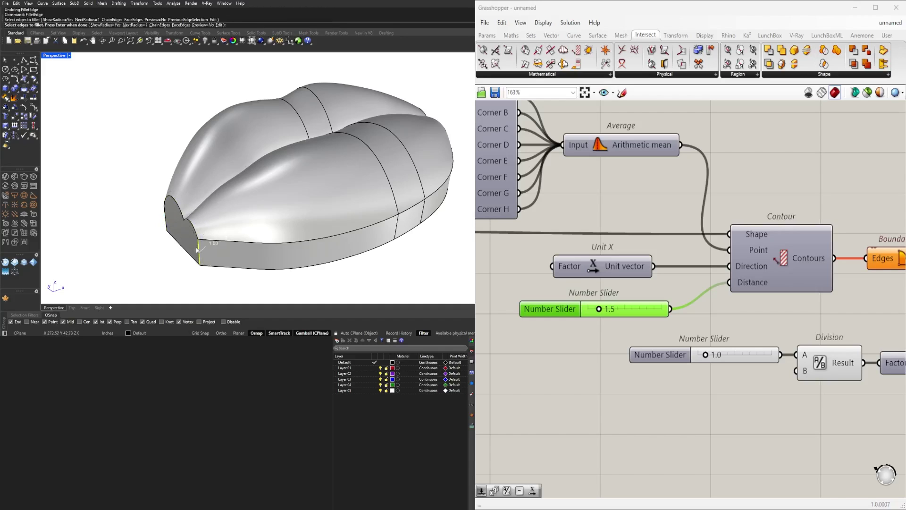
key("Return")
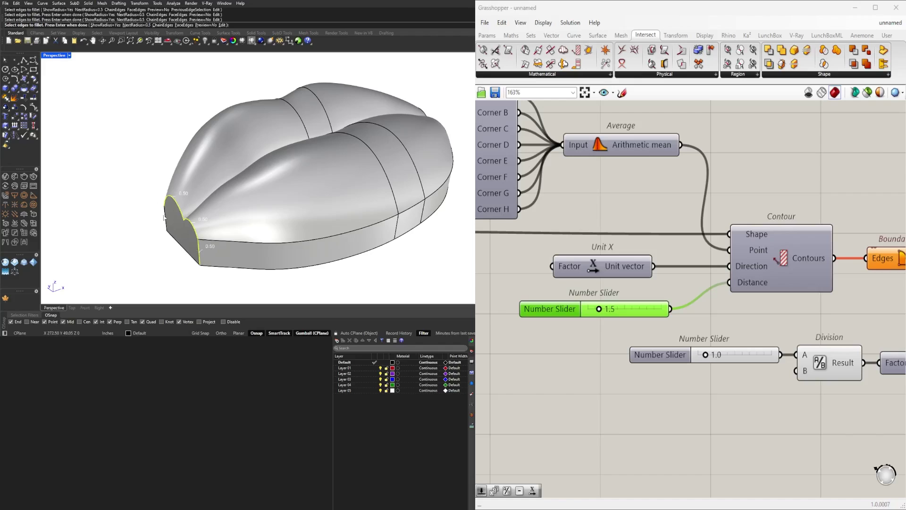
key("ctrl+z")
Step: Assign the trimmed lips solid to the Brep parameter and hide the original in Rhino
scroll(700, 261, "down", 3)
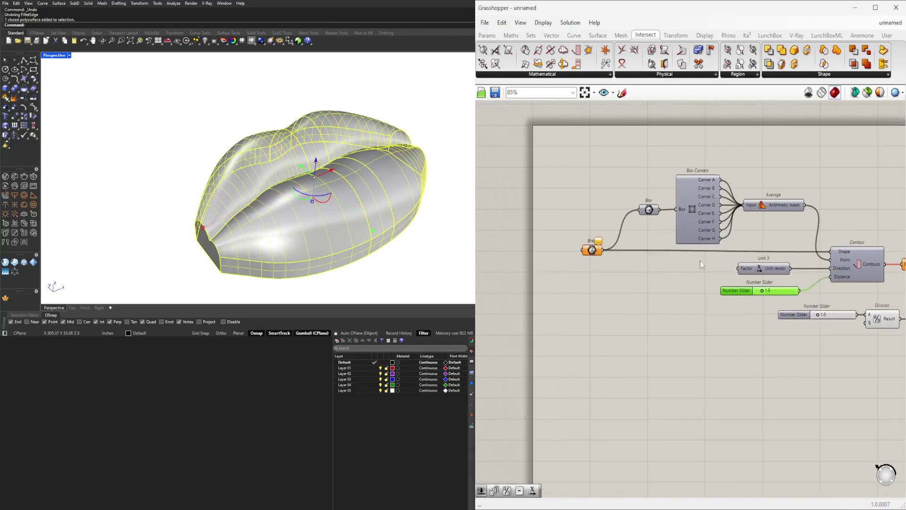
right_click_drag(700, 260, 716, 264)
right_click(607, 253)
left_click(683, 389)
right_click(608, 253)
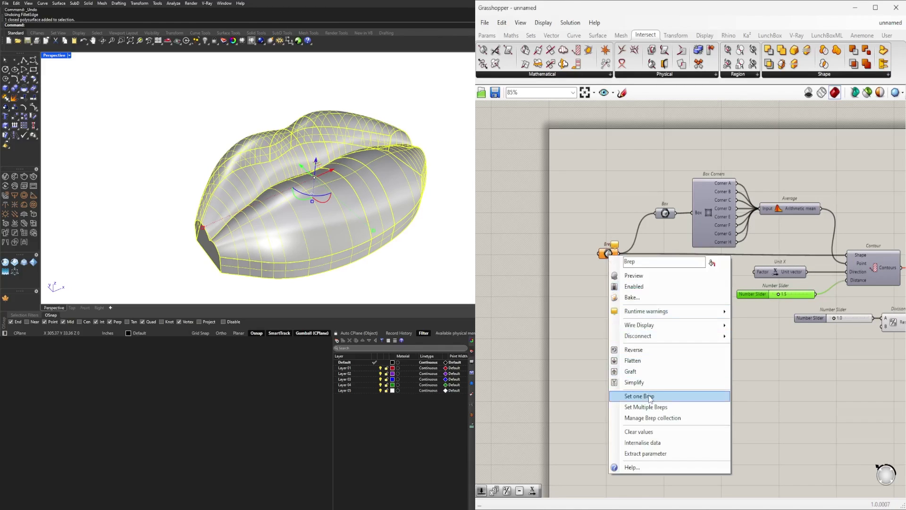
left_click(632, 394)
key("ctrl+h")
Step: Add a Move component and a Unit Y component below Pipe
scroll(293, 208, "up", 4)
scroll(293, 208, "up", 2)
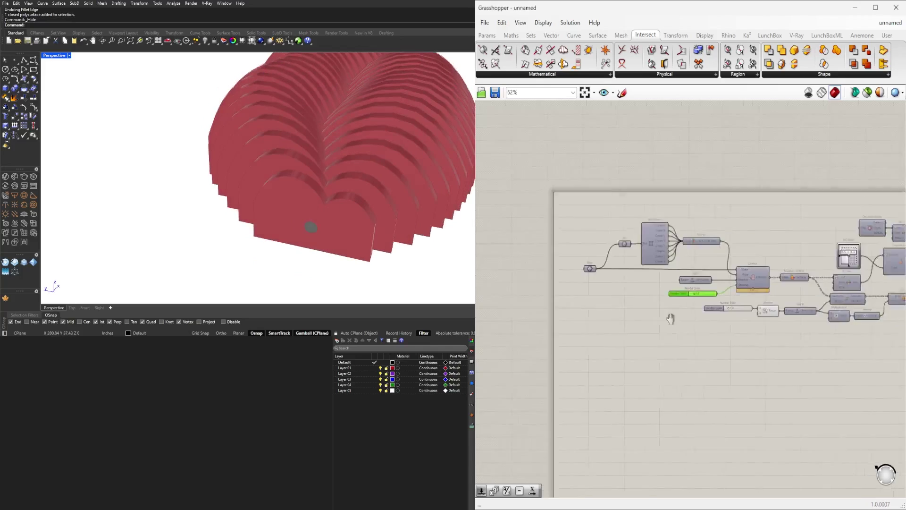
scroll(670, 305, "down", 2)
scroll(670, 304, "up", 2)
scroll(663, 311, "up", 1)
left_click(566, 242)
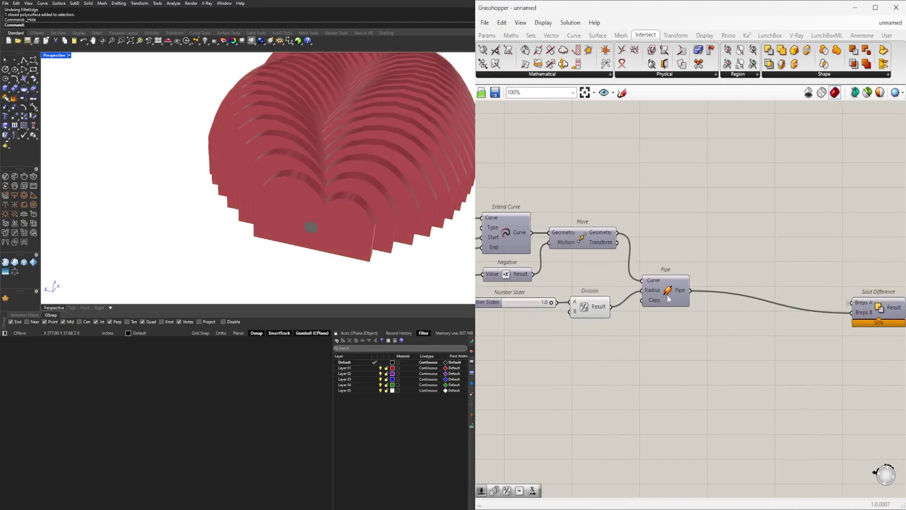
double_click(743, 357)
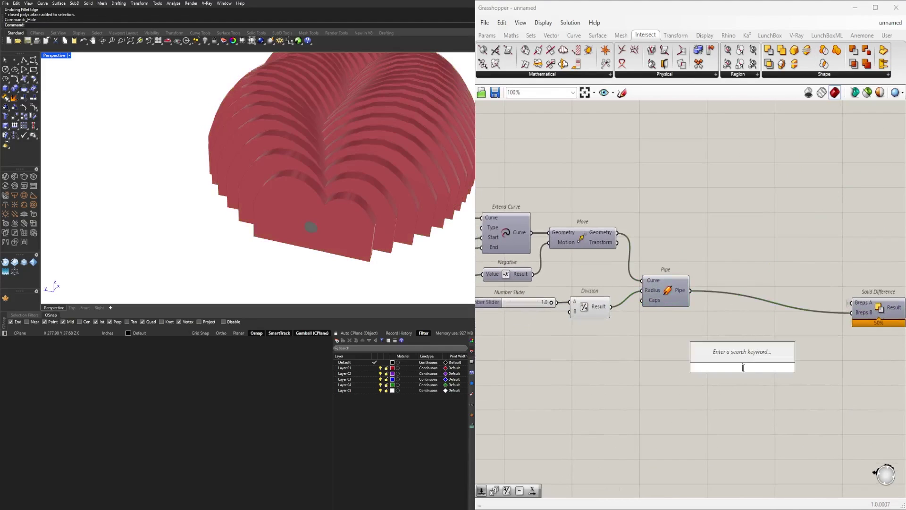
type("move")
left_click(736, 333)
double_click(670, 357)
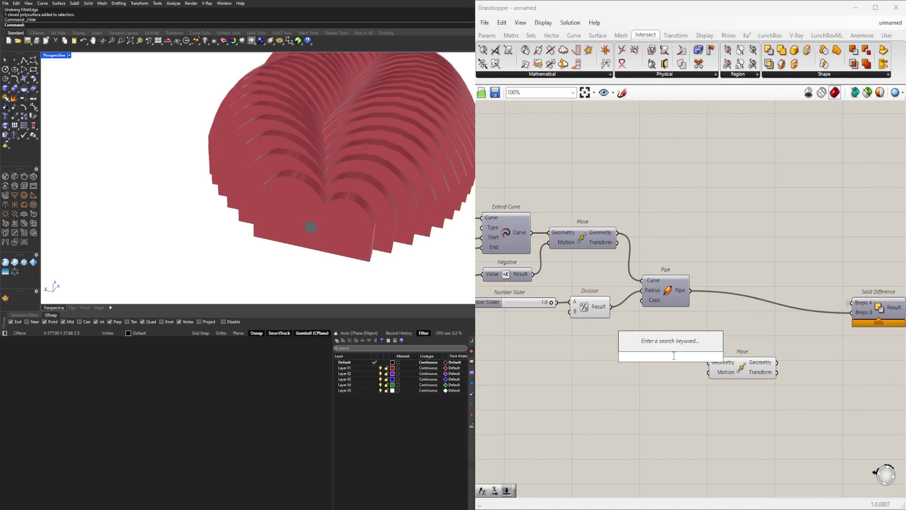
type("unit y")
key("Return")
Step: Drive Unit Y with a 3.50 Number Slider, then connect Unit Y to Move's Motion and Pipe to its Geometry
right_click_drag(543, 389, 597, 368)
double_click(597, 368)
type("3.5")
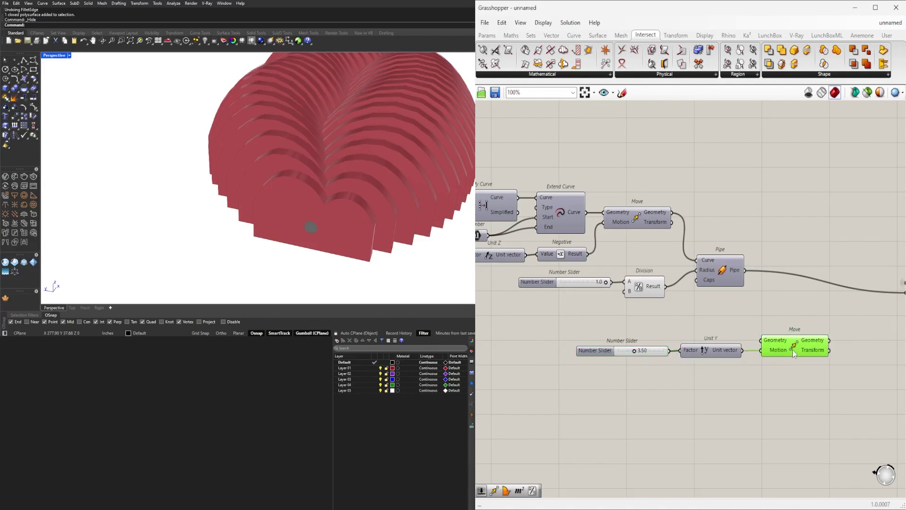
left_click_drag(792, 349, 795, 319)
left_click_drag(745, 270, 756, 296)
scroll(650, 292, "up", 2)
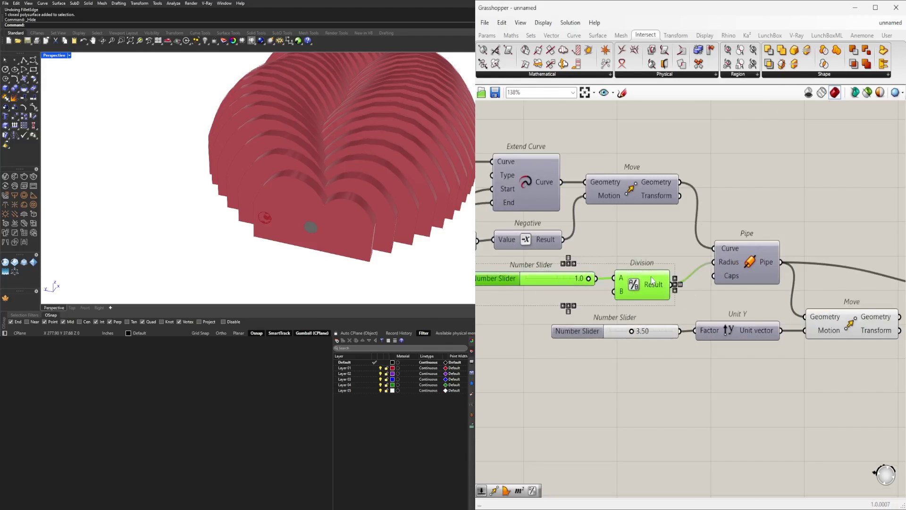
Step: Set the Unit Y slider to 3.00 to shift the moved dowel sideways within the panels
right_click_drag(650, 292, 562, 278)
left_click(647, 327)
scroll(647, 327, "up", 3)
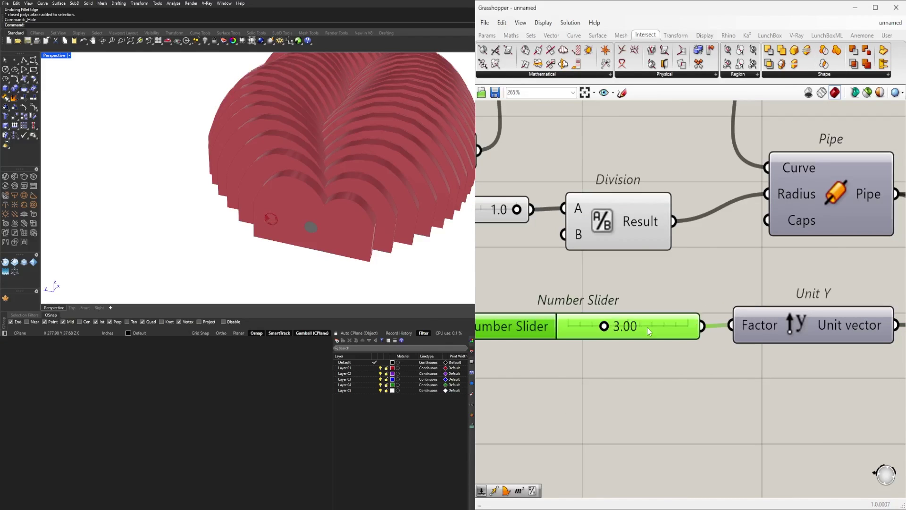
scroll(636, 343, "down", 4)
left_click(744, 318)
right_click_drag(744, 318, 672, 367)
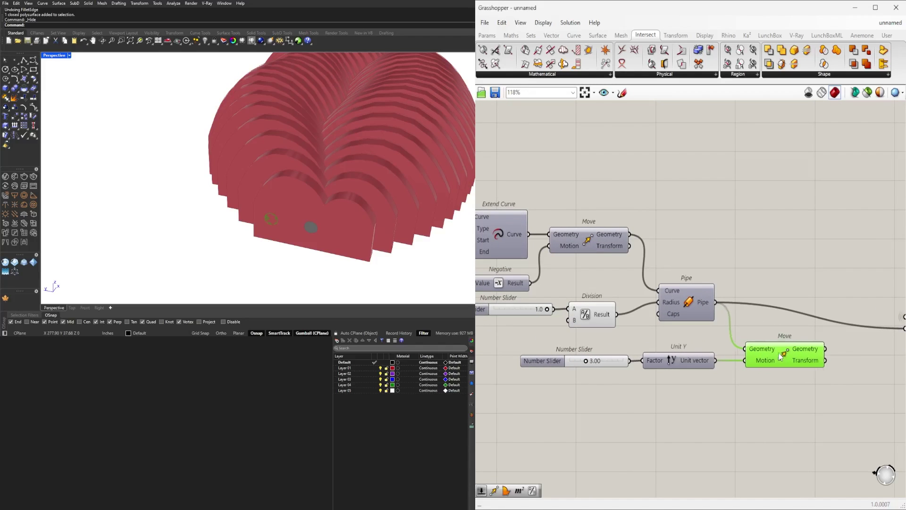
Step: Duplicate the Move component and route Unit Y through a new Negative component into the copy's Motion
right_click_drag(831, 350, 689, 338)
left_click_drag(678, 343, 687, 317, "alt")
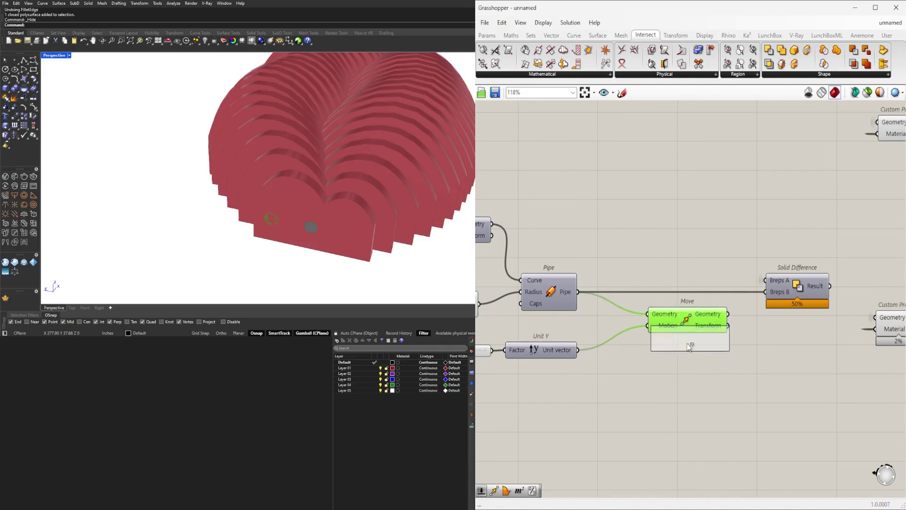
right_click_drag(524, 376, 667, 362)
left_click_drag(667, 361, 624, 361)
double_click(653, 360)
type("negative")
key("Return")
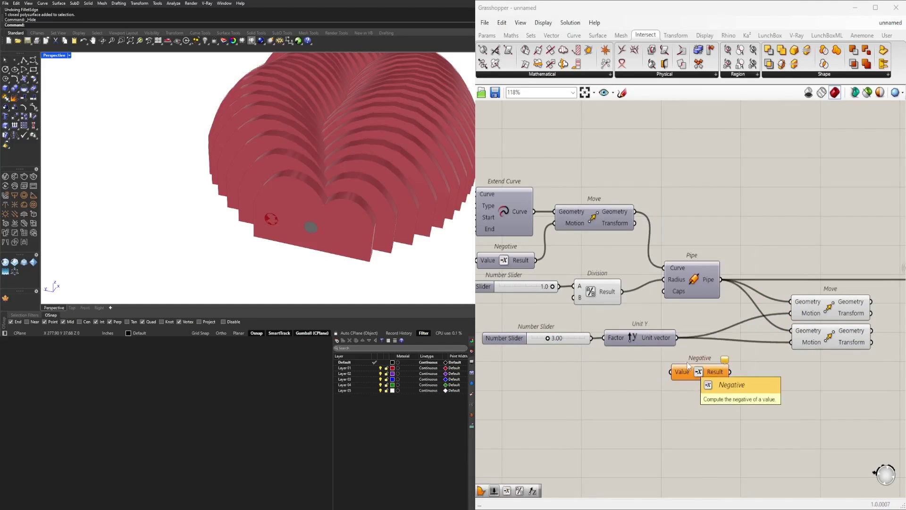
scroll(752, 346, "down", 3)
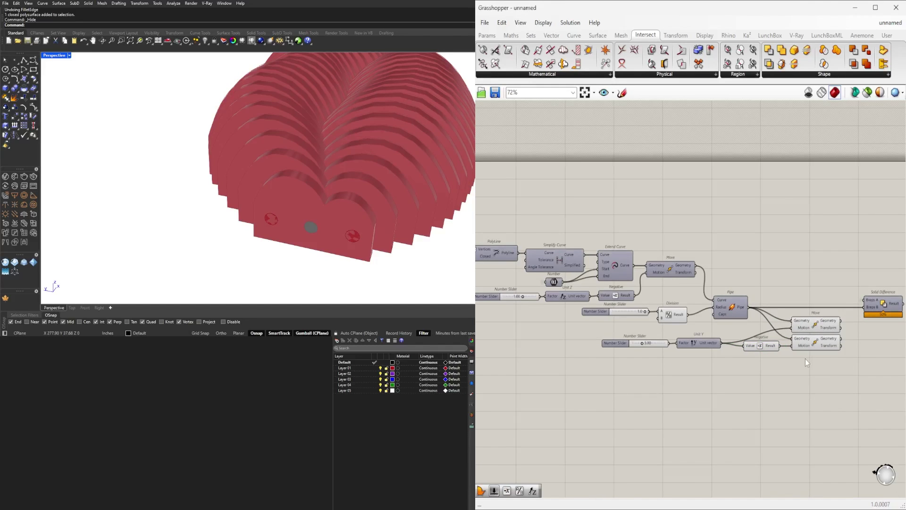
Step: Reposition the Unit Y slider and the Division with its slider closer to Pipe
left_click_drag(668, 345, 678, 337)
left_click(744, 354)
scroll(744, 354, "up", 3)
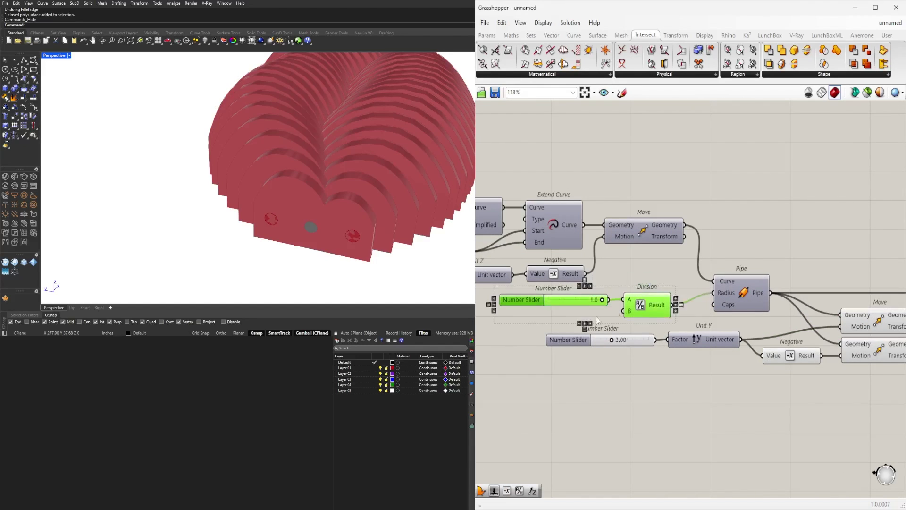
right_click_drag(660, 271, 481, 257)
left_click_drag(646, 276, 750, 377)
left_click(711, 376)
scroll(712, 375, "down", 1)
right_click_drag(712, 376, 636, 318)
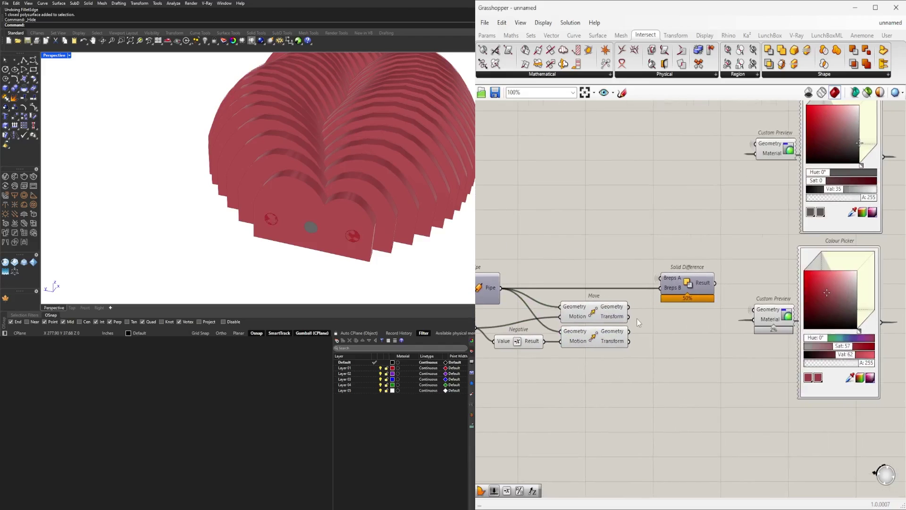
Step: Replace Pipe with both Move Geometry outputs as the Breps B input of Solid Difference
left_click(687, 283)
scroll(687, 282, "down", 1)
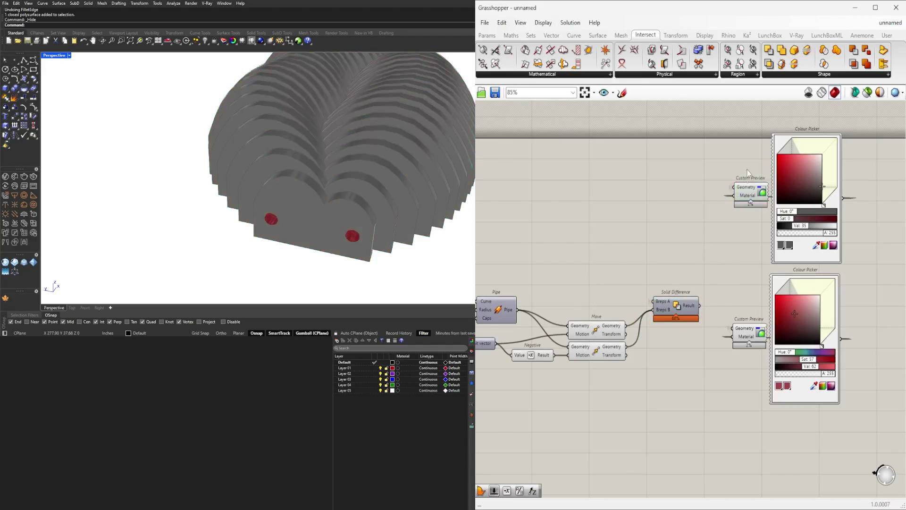
scroll(746, 169, "down", 2)
Step: Feed both moved pipes into the grey Custom Preview so that it colours only the two dowels
left_click(749, 205)
scroll(670, 284, "up", 3)
right_click_drag(670, 284, 586, 280)
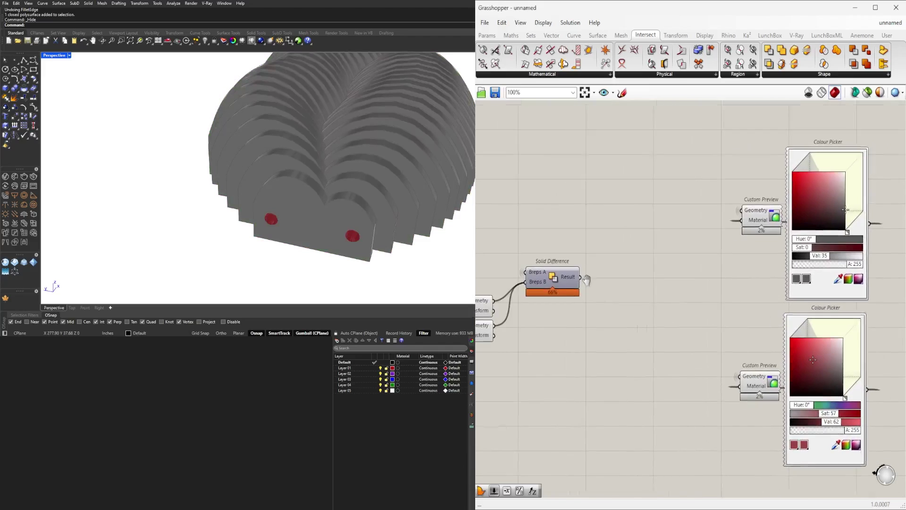
left_click(595, 275)
scroll(595, 276, "down", 1)
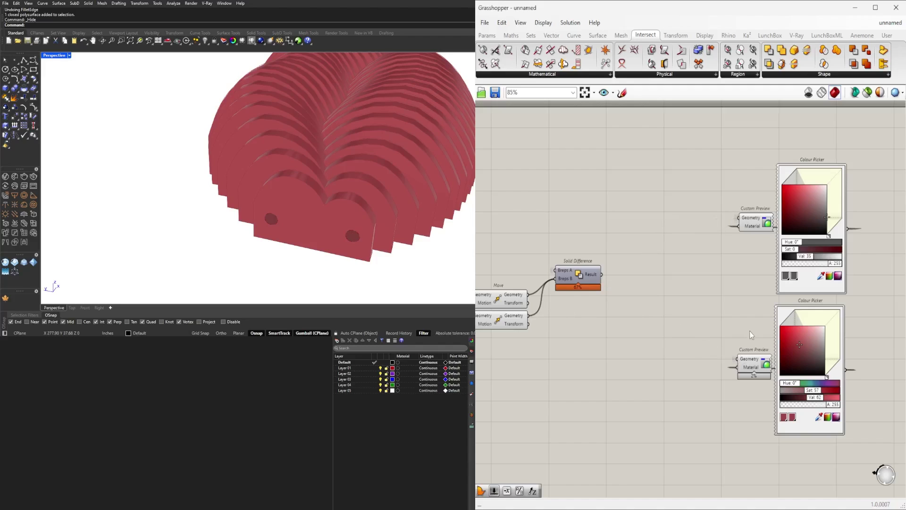
scroll(751, 335, "down", 2)
left_click(637, 203)
scroll(657, 308, "down", 1)
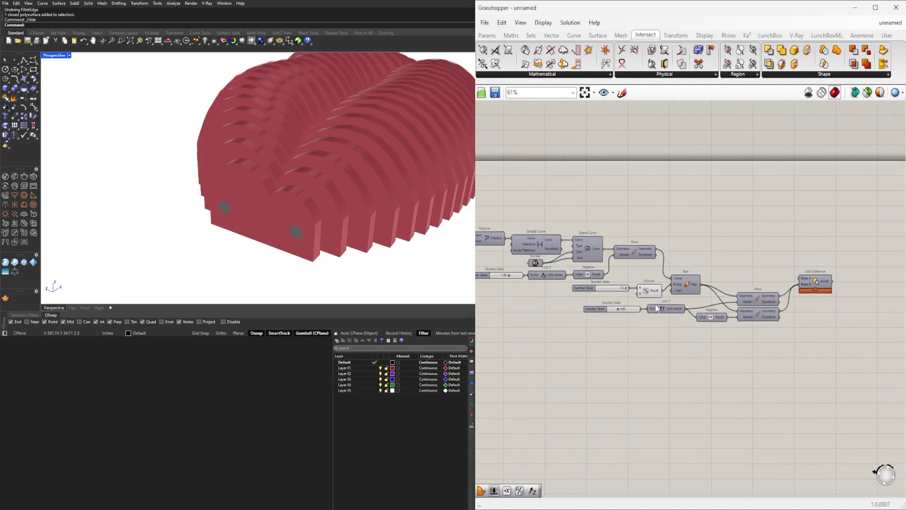
Step: Set the Unit Y dowel offset slider to 2.00
left_click(625, 308)
scroll(625, 309, "up", 7)
scroll(689, 349, "down", 2)
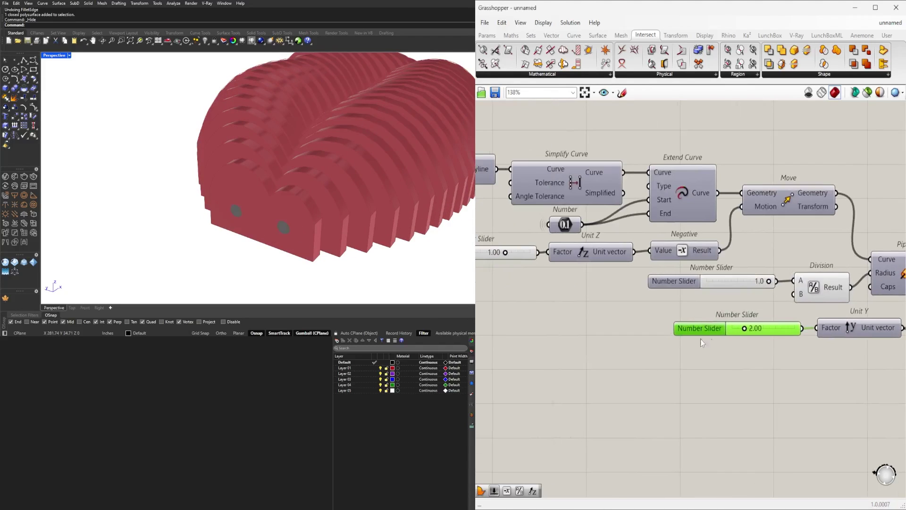
Step: Insert a Division component between the dowel offset slider and the Factor input of Unit Y
left_click(675, 336)
double_click(675, 335)
type("division")
key("Return")
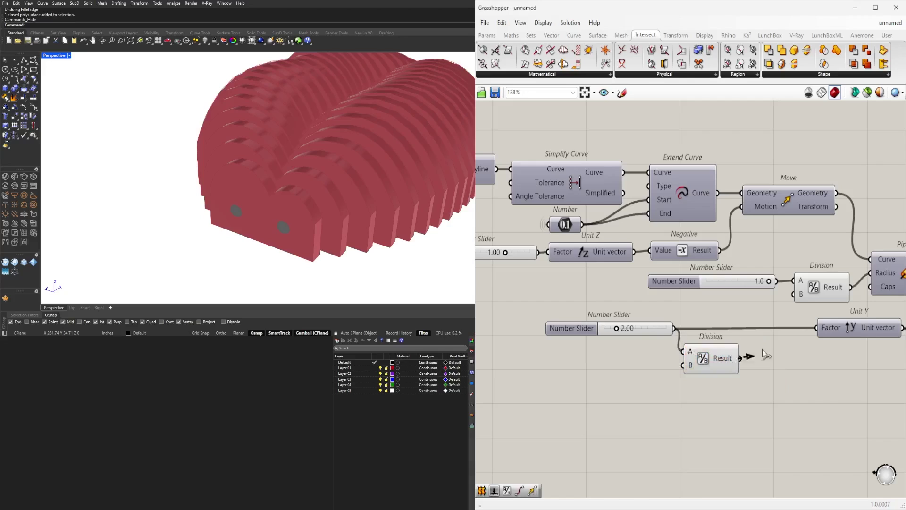
left_click_drag(710, 360, 780, 333)
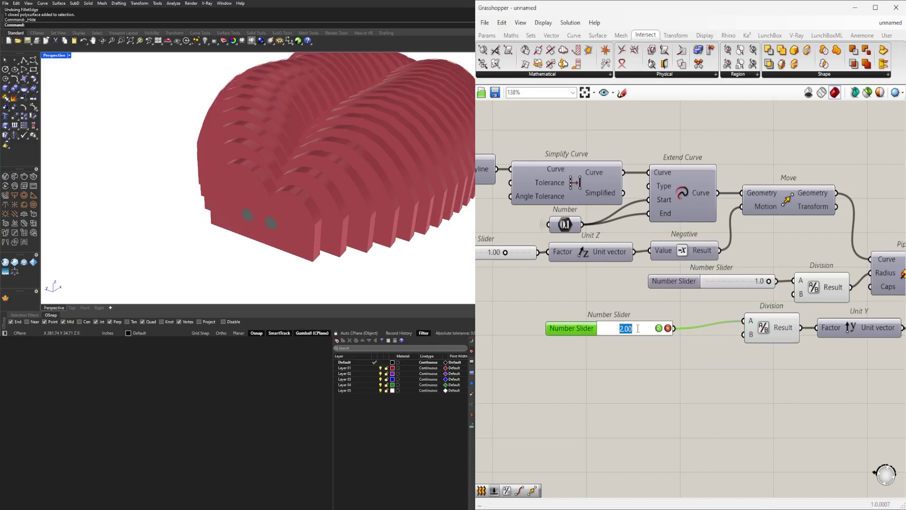
Step: Set the dowel offset slider to 4.00 and inspect the two dowels running through the panels
left_click_drag(639, 332, 641, 332)
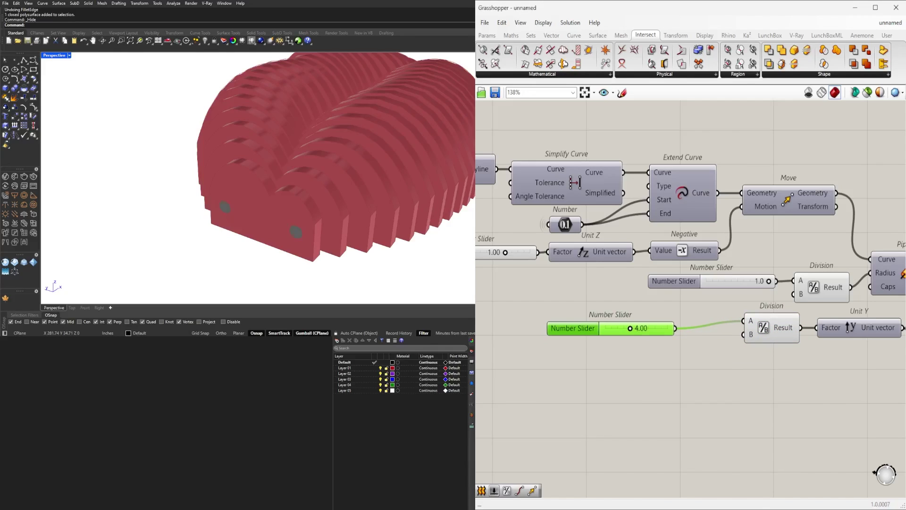
right_click_drag(284, 194, 228, 200)
scroll(130, 209, "up", 5)
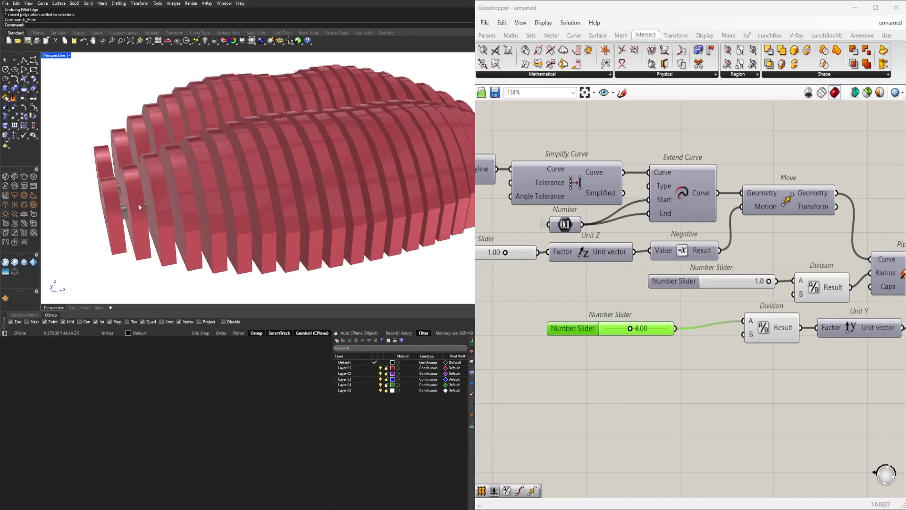
right_click_drag(139, 207, 181, 206)
scroll(536, 324, "down", 2)
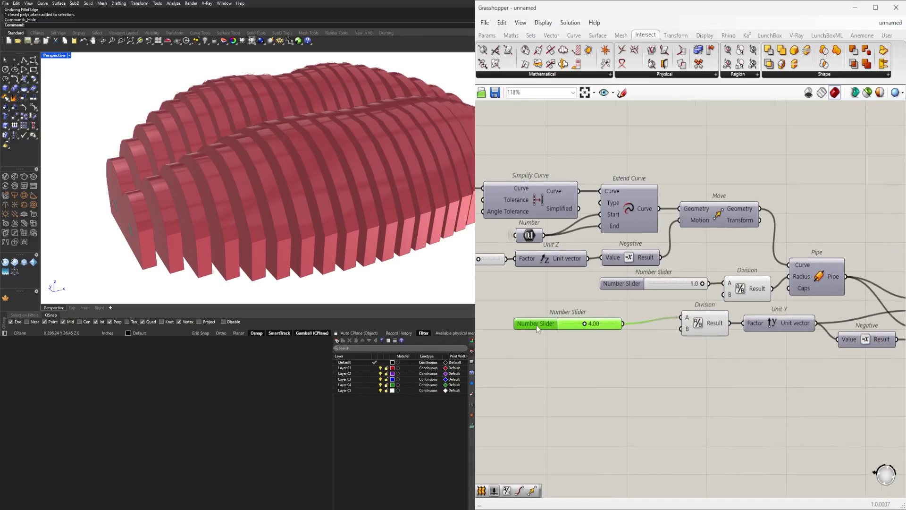
scroll(648, 354, "down", 3)
right_click_drag(330, 184, 406, 174)
scroll(596, 308, "down", 3)
Step: Place an empty Brep parameter and a Relay in front of the script's input Brep
scroll(597, 307, "up", 6)
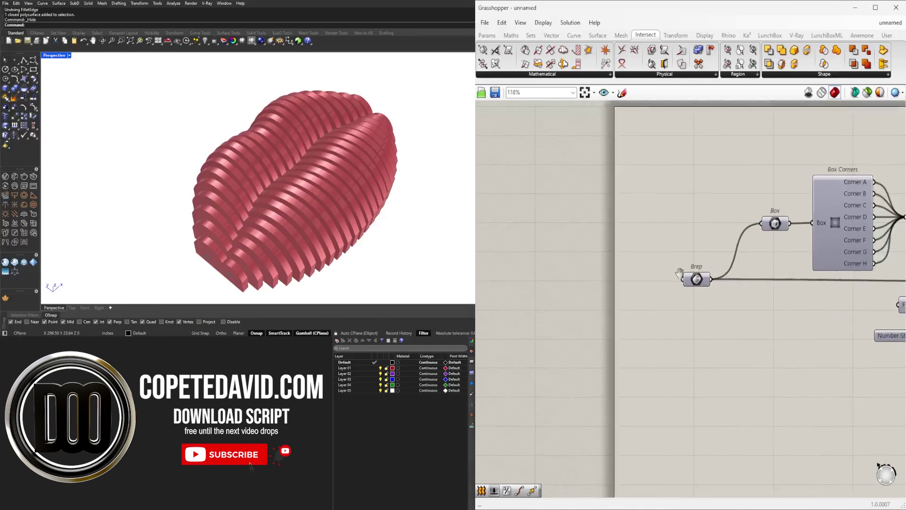
left_click_drag(662, 269, 636, 270)
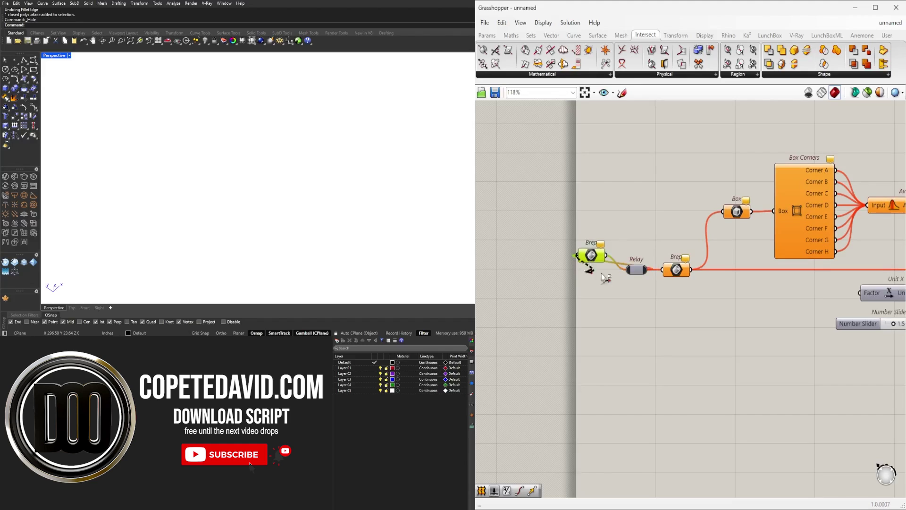
right_click(581, 262)
left_click(585, 260)
left_click_drag(581, 262, 596, 269)
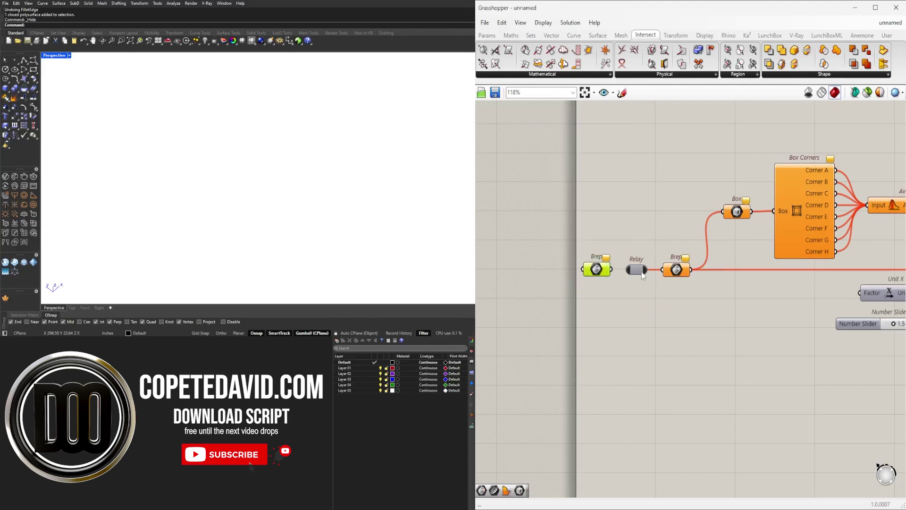
Step: Rename the slider feeding Contour's Distance input as CONTOUR SPACING and put it in its own group
scroll(602, 270, "down", 1)
right_click_drag(603, 270, 476, 226)
right_click(696, 273)
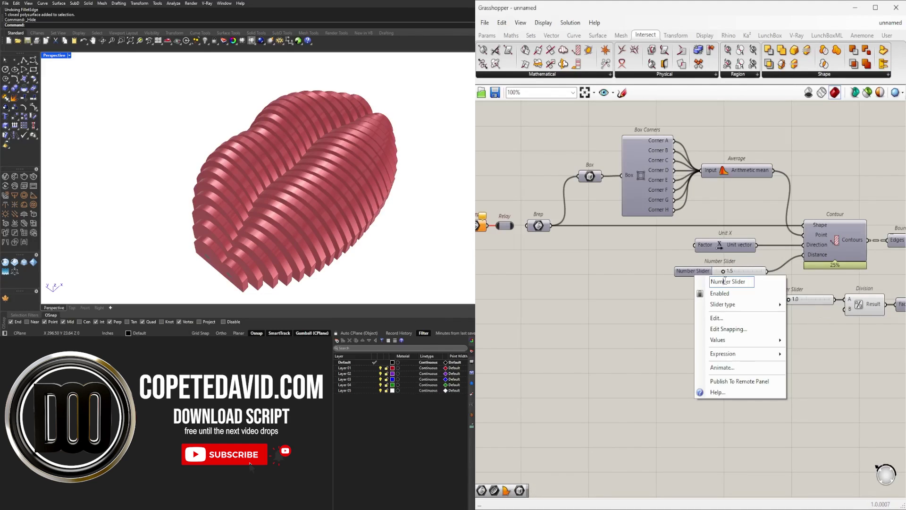
type("CONTOUR SPACING")
key("Return")
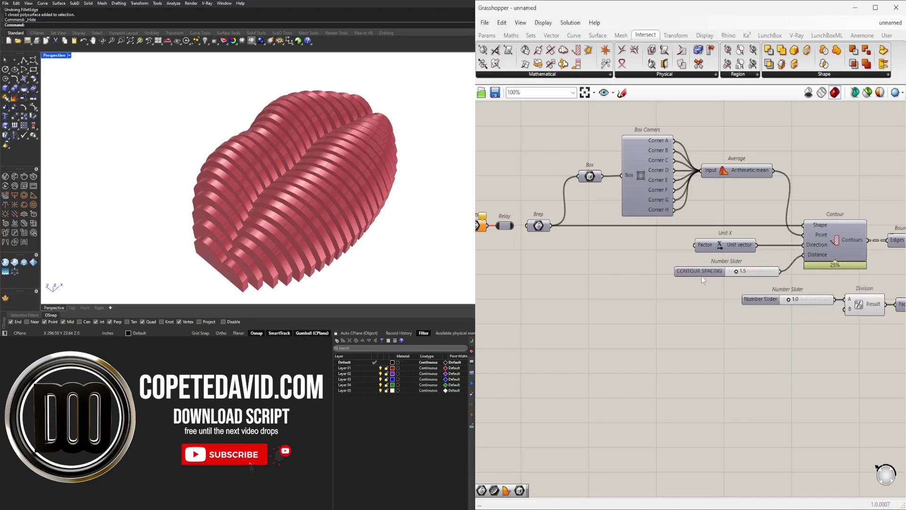
scroll(637, 314, "up", 2)
Step: Rename the panel thickness slider feeding the first Division as CONTOUR DEPTH and put it in its own group
right_click_drag(810, 334, 569, 321)
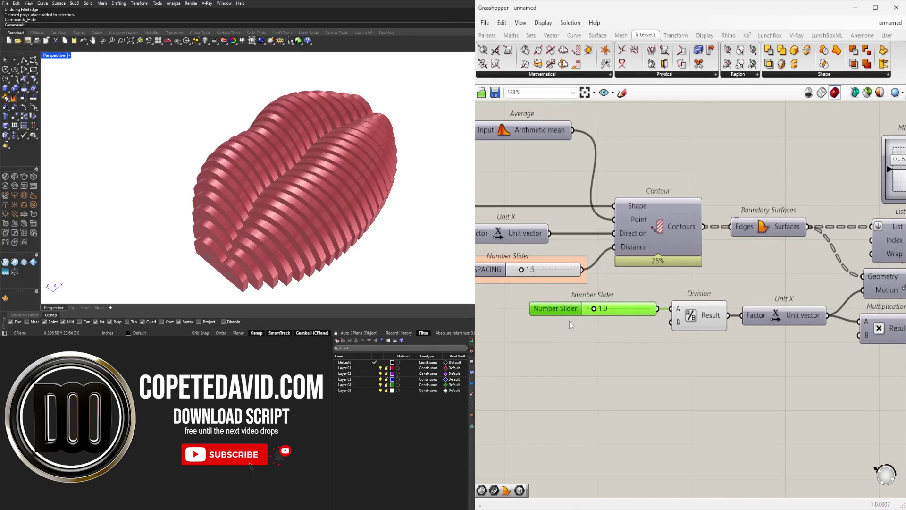
right_click(560, 311)
type("CONTOUR DEPTH")
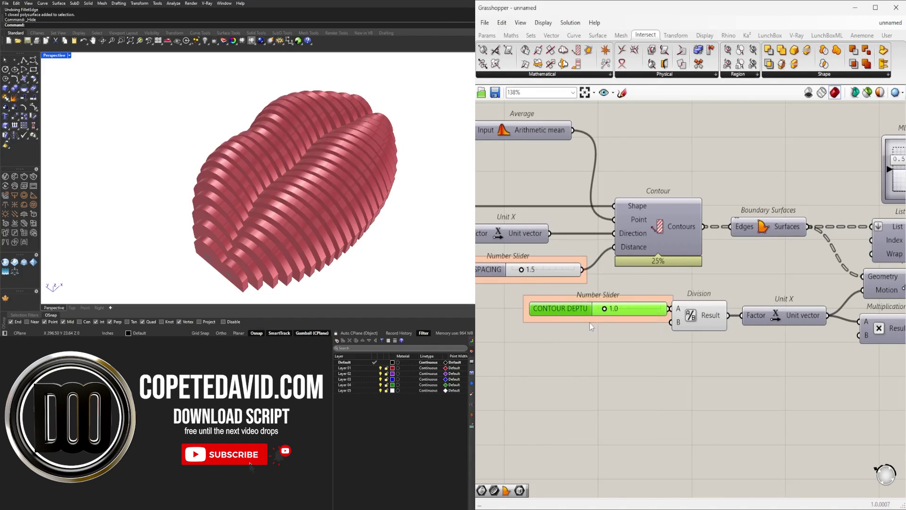
key("Return")
Step: Rename the slider feeding the Unit Z Factor as SHIFT CONNECTION
scroll(678, 328, "down", 3)
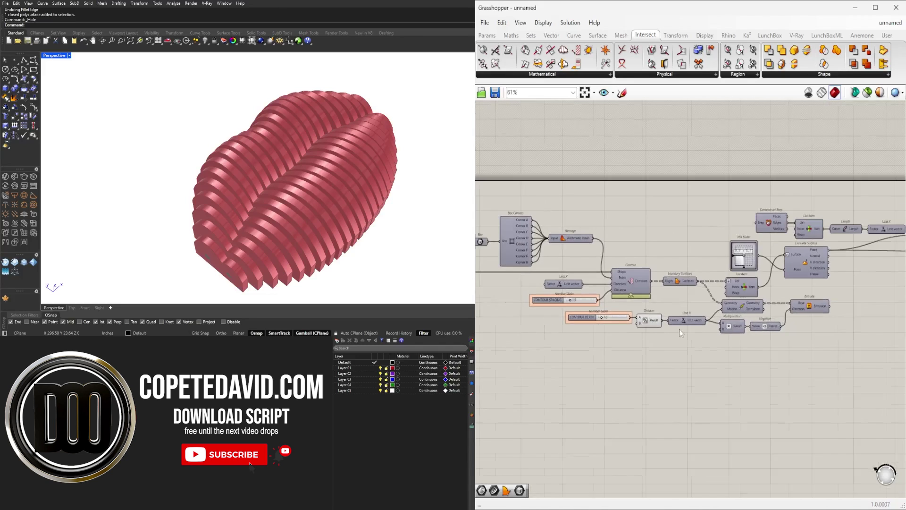
right_click_drag(679, 328, 583, 269)
scroll(584, 269, "up", 3)
right_click(583, 269)
key("Escape")
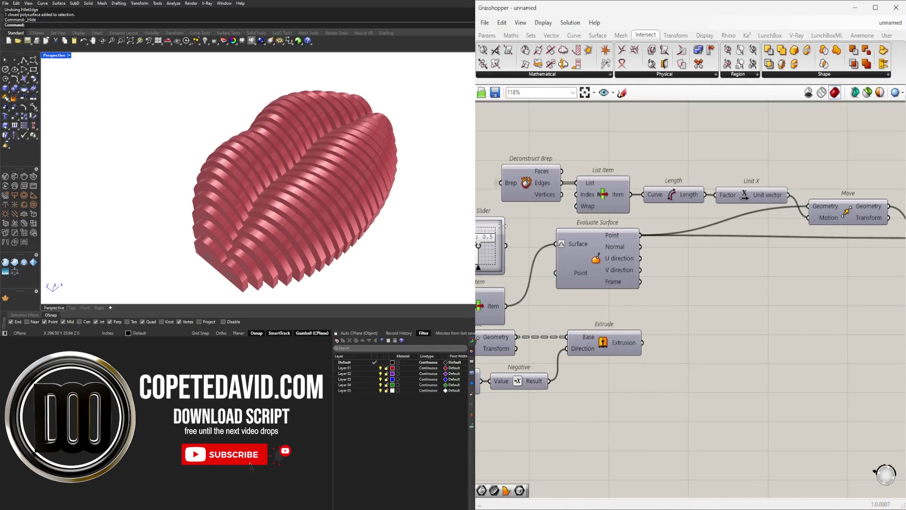
scroll(688, 291, "down", 3)
scroll(688, 290, "up", 6)
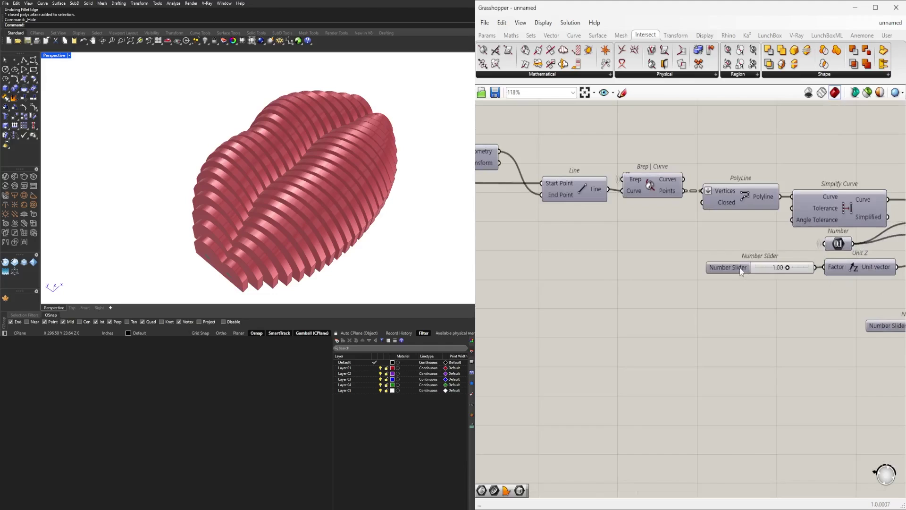
right_click(621, 289)
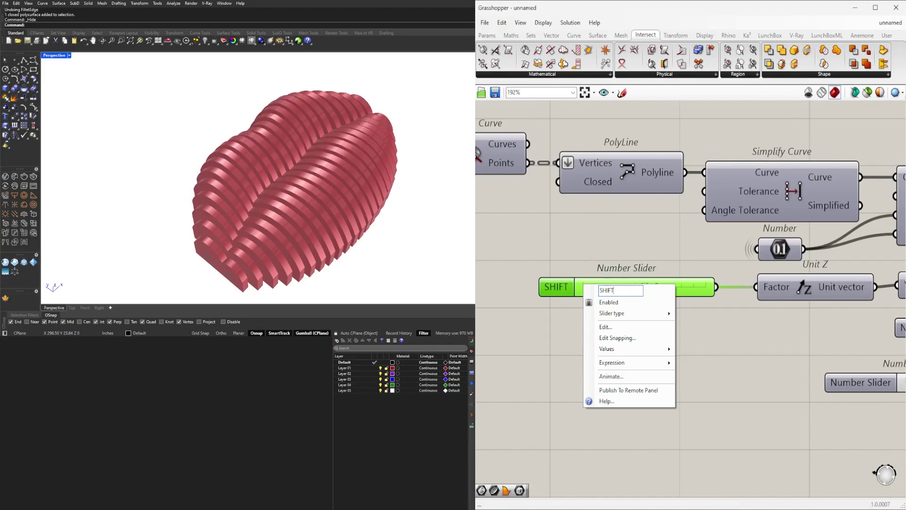
type("SHIFT CONNECTION")
key("Return")
Step: Try a SHIFT CONNECTION value of 2, set it to 0, and group the slider
type("2")
key("Return")
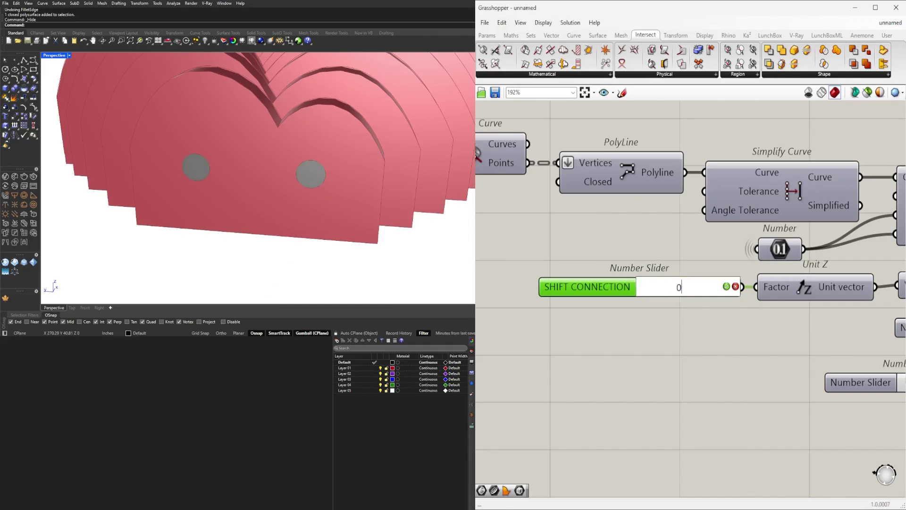
key("Return")
scroll(630, 346, "down", 4)
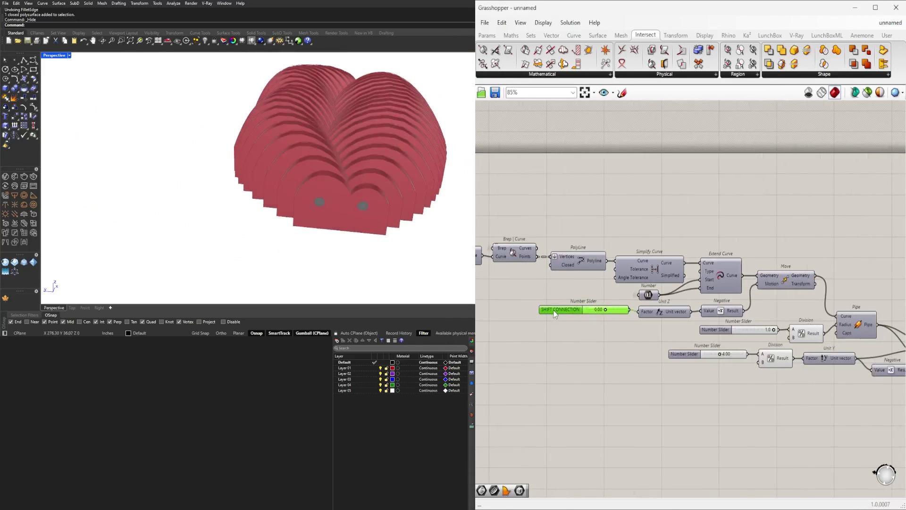
Step: Rename the slider that drives the Pipe radius as PIPE CONNECTION and put it in its own group
right_click(728, 333)
type("PIPE CONNEC")
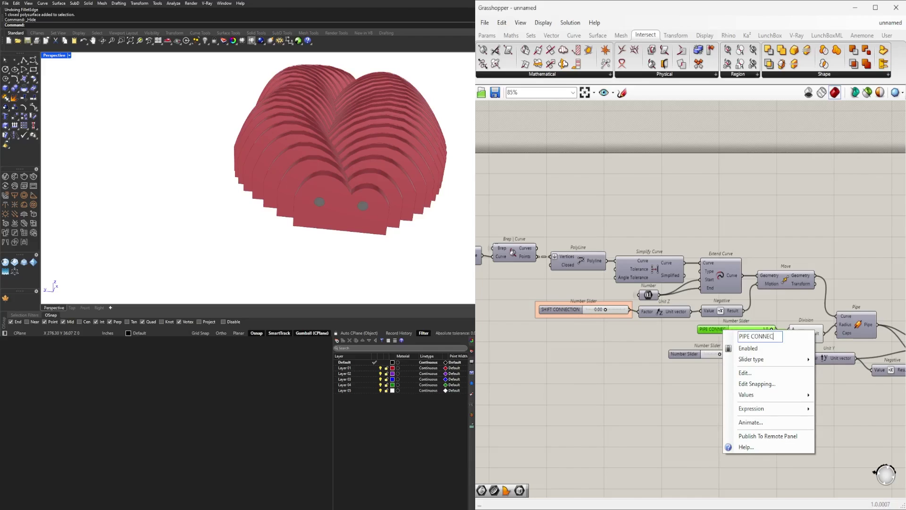
type("TION")
key("Return")
scroll(744, 322, "up", 3)
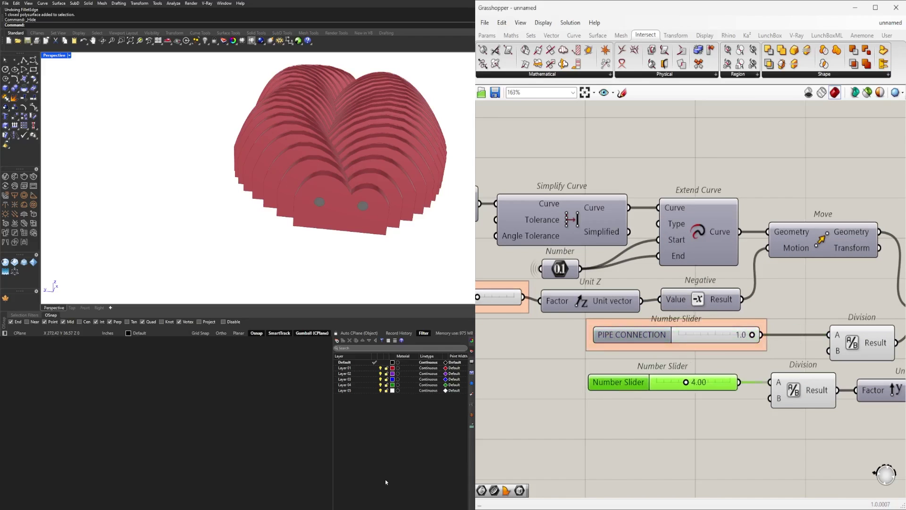
Step: Rename the slider feeding the Unit Y Division as CONNECTION SPACING
scroll(587, 351, "up", 3)
right_click(556, 347)
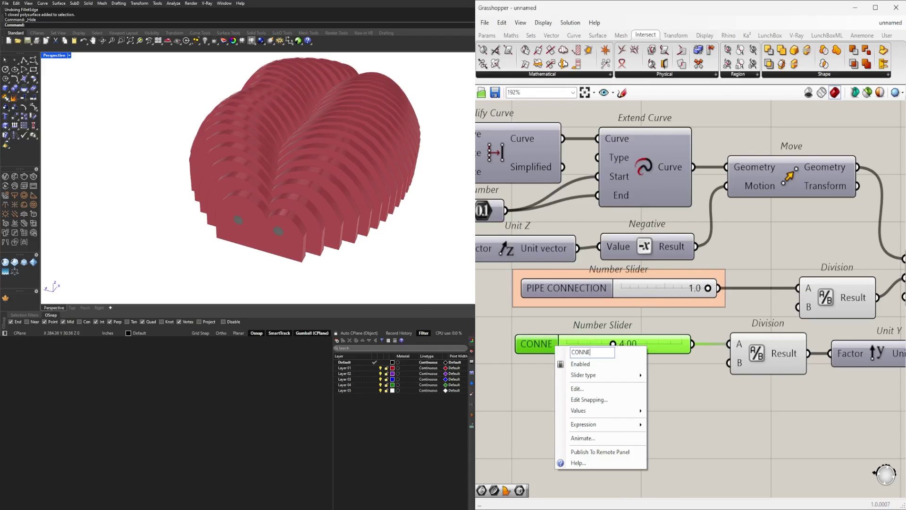
key("Return")
Step: Rename the PIPE CONNECTION slider as DOWEL CONNECTION SIZE
left_click(566, 288, "shift")
right_click_drag(498, 290, 643, 312)
right_click(643, 313)
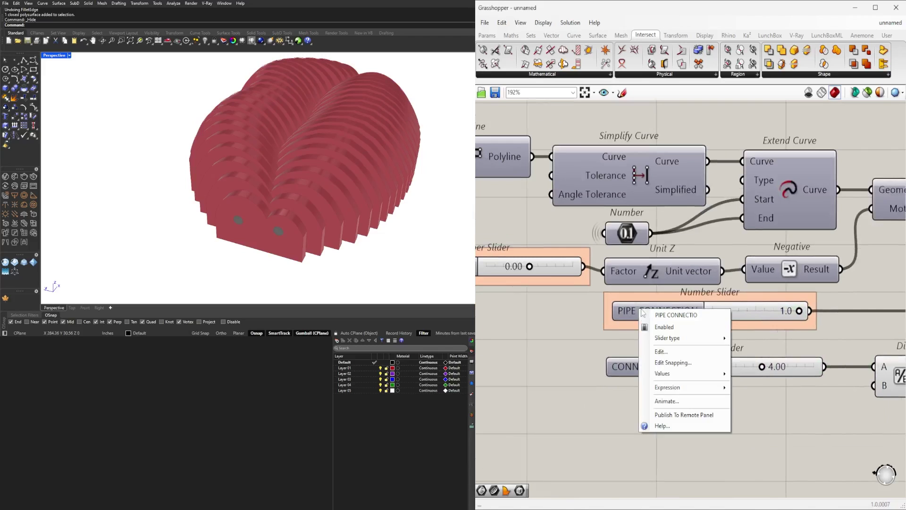
key("Return")
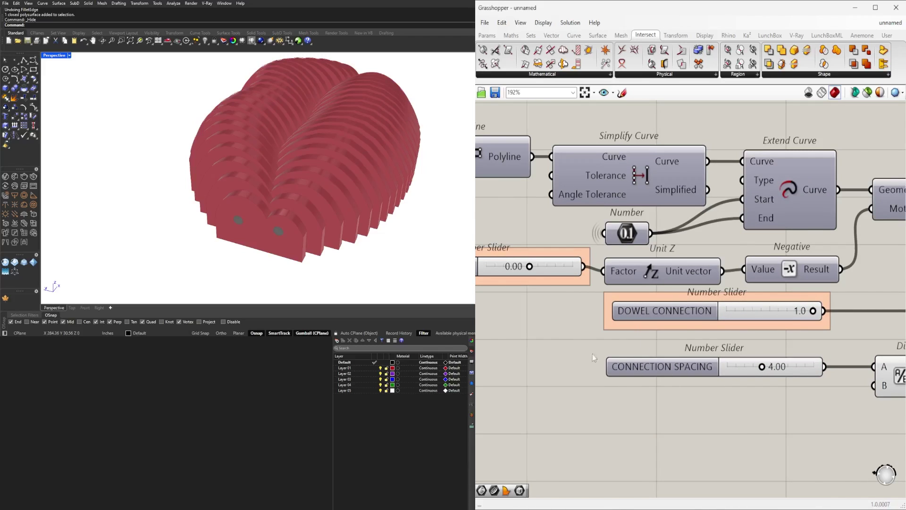
scroll(593, 354, "down", 2)
right_click(631, 337)
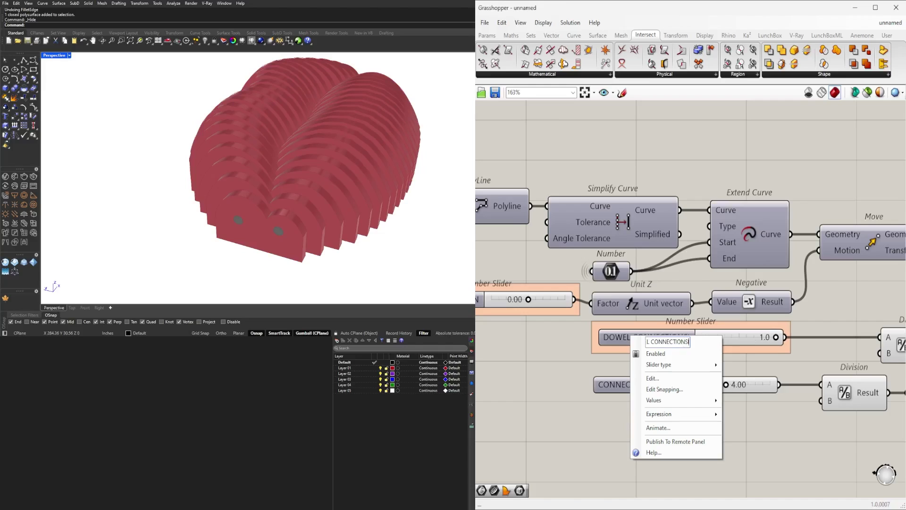
type("IZE")
key("Return")
Step: Group the CONNECTION SPACING slider and set its value to 4.00
left_click(731, 385)
scroll(732, 385, "up", 3)
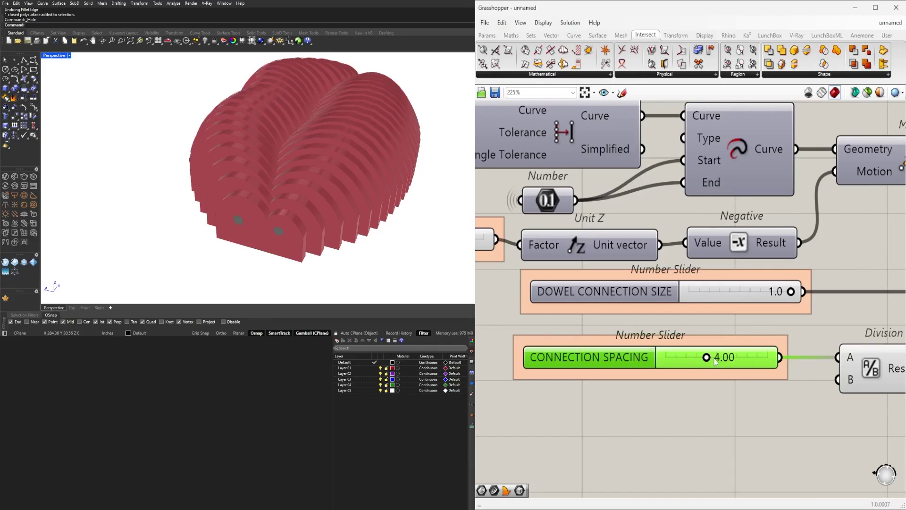
type("4")
key("Return")
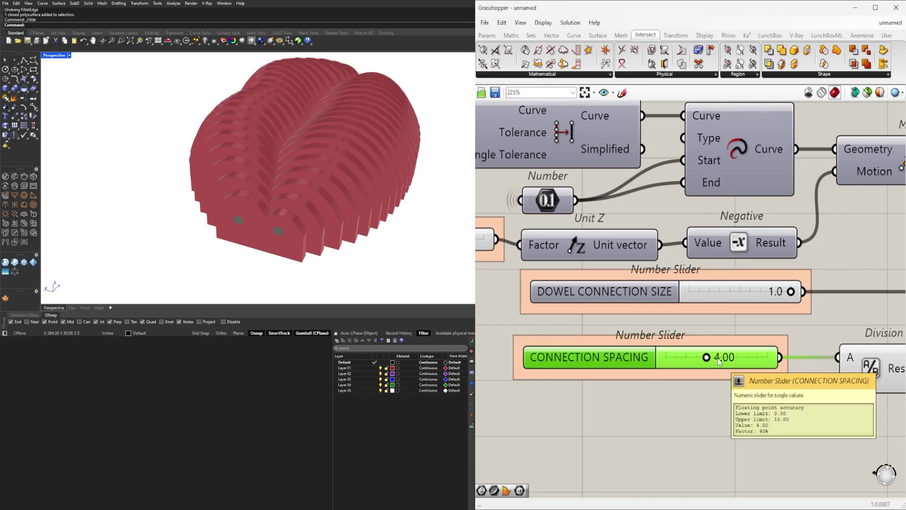
Step: Add Relays on both Custom Preview wires and a Brep parameter beside the red panel preview
scroll(631, 431, "down", 10)
scroll(717, 369, "up", 1)
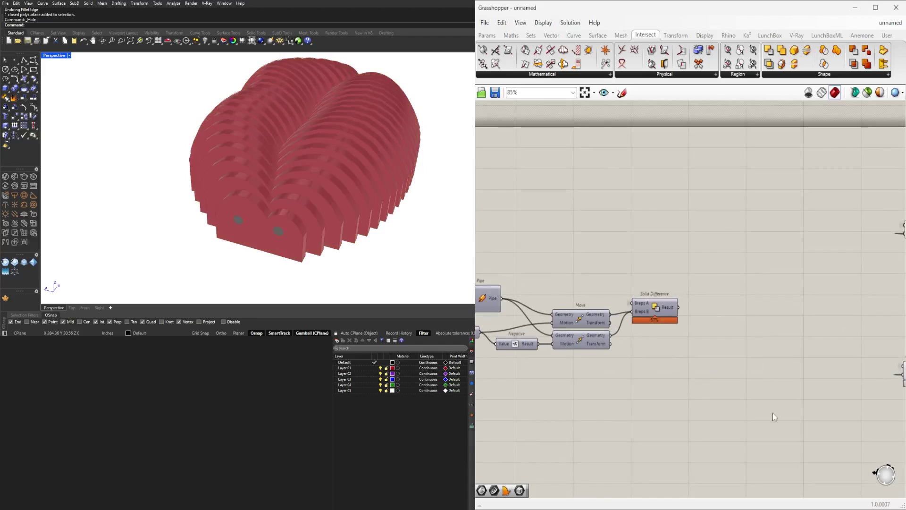
scroll(772, 412, "up", 5)
double_click(759, 342)
type("brep")
key("Return")
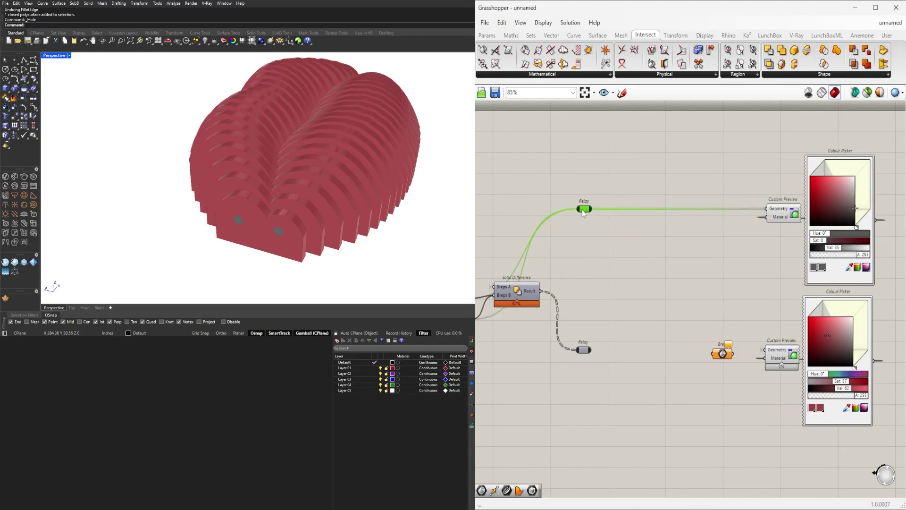
Step: Rearrange the preview chains so that the red panel preview sits above the grey dowel preview
scroll(584, 213, "down", 2)
left_click_drag(890, 428, 569, 248)
scroll(565, 245, "up", 2)
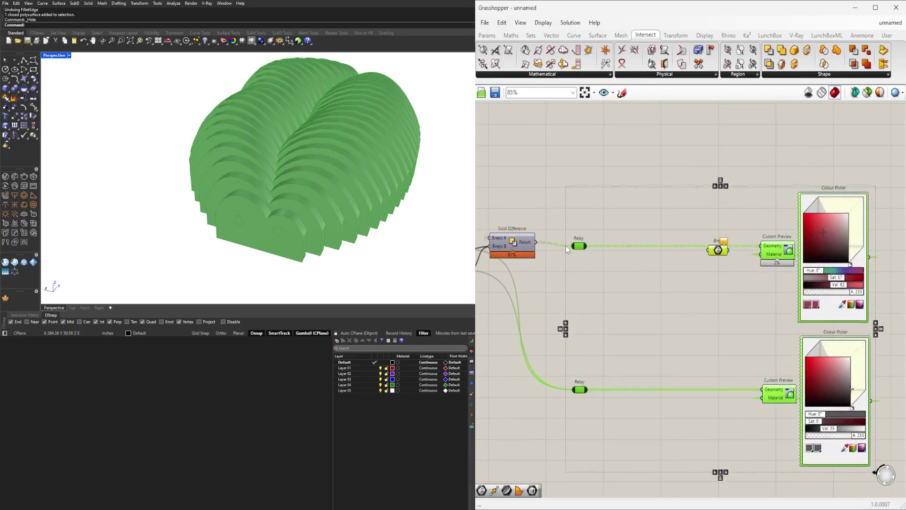
Step: Route the panel Relay through the Brep parameter and the dowel Relay through a second Brep to their Custom Previews
left_click(565, 245)
scroll(590, 255, "up", 1)
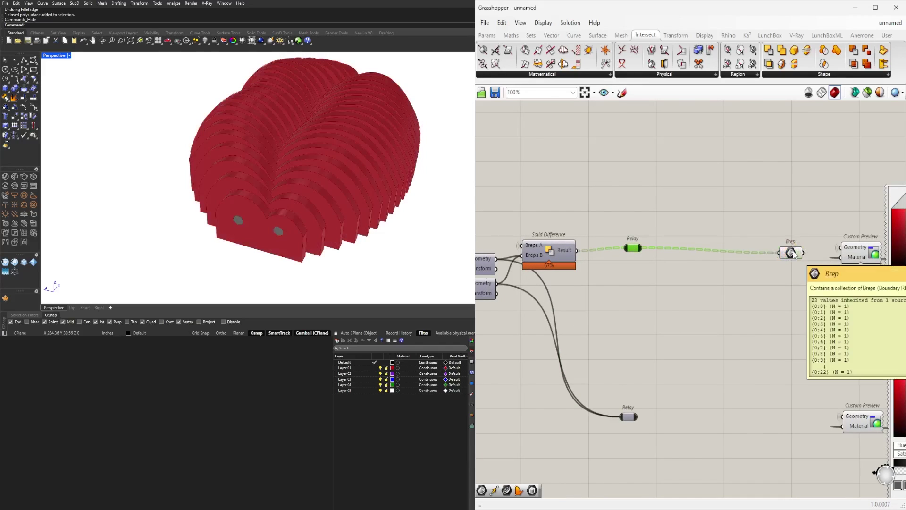
left_click_drag(790, 251, 787, 247)
left_click_drag(770, 392, 769, 396)
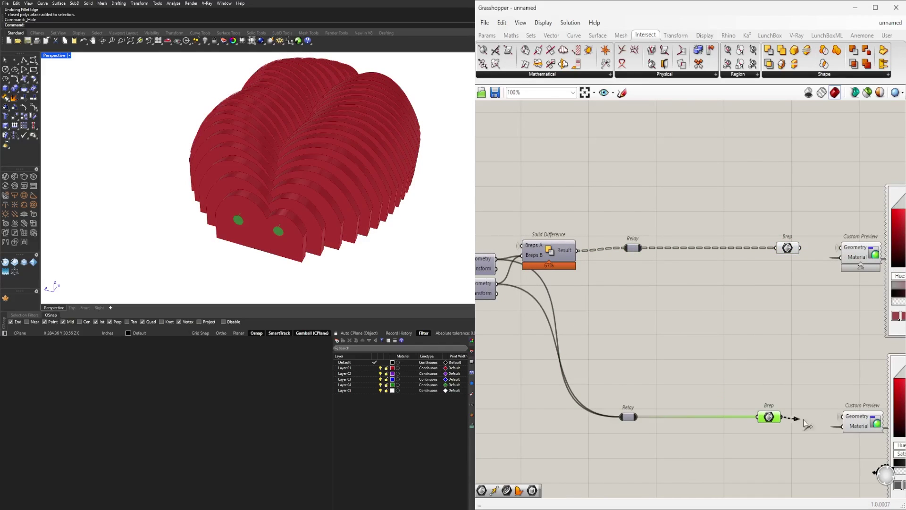
left_click_drag(804, 423, 778, 426)
Step: Stack the dowel Relay and its Brep directly beneath the panel Relay and Brep, near Solid Difference
scroll(755, 427, "down", 3)
left_click(628, 302)
scroll(628, 301, "up", 3)
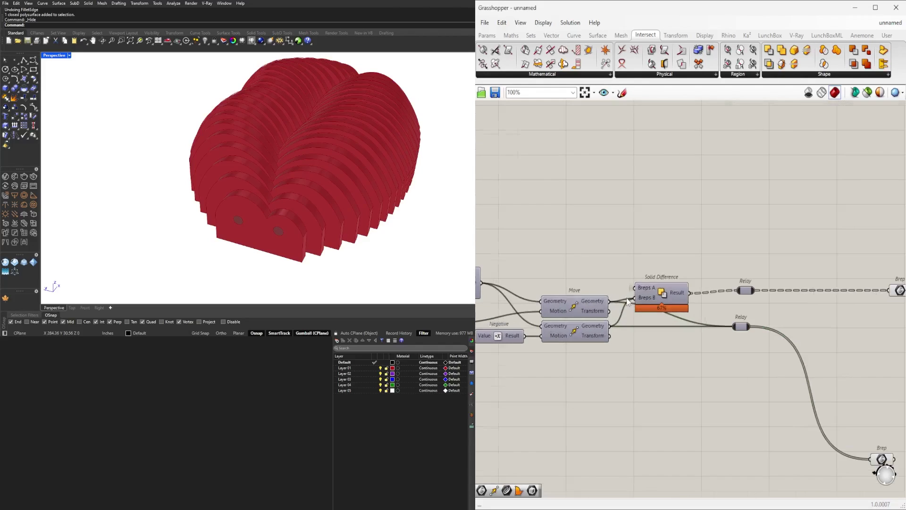
scroll(688, 257, "down", 1)
right_click_drag(688, 257, 512, 208)
left_click_drag(677, 379, 691, 281)
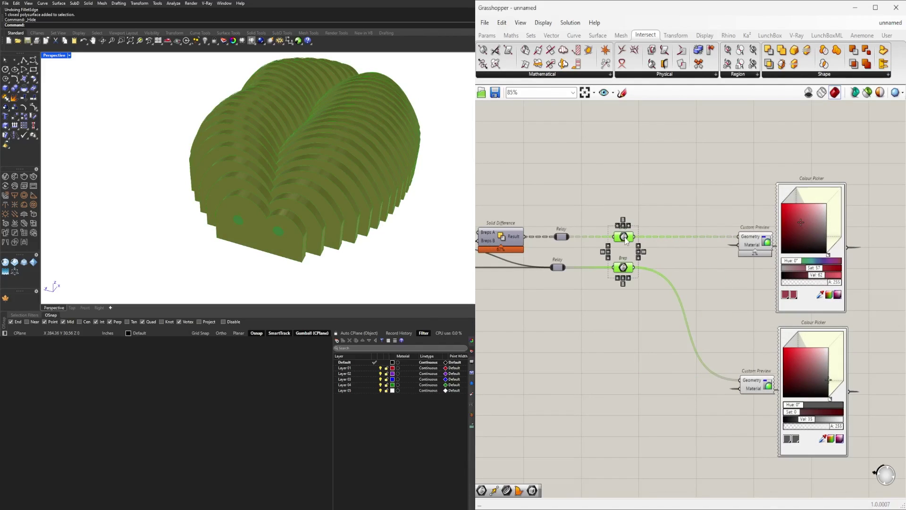
Step: Delete both Relays so that Solid Difference and the moved pipes feed the two Brep parameters directly
scroll(692, 274, "down", 5)
left_click_drag(819, 431, 661, 293)
scroll(736, 359, "up", 5)
scroll(797, 346, "down", 8)
scroll(797, 347, "up", 4)
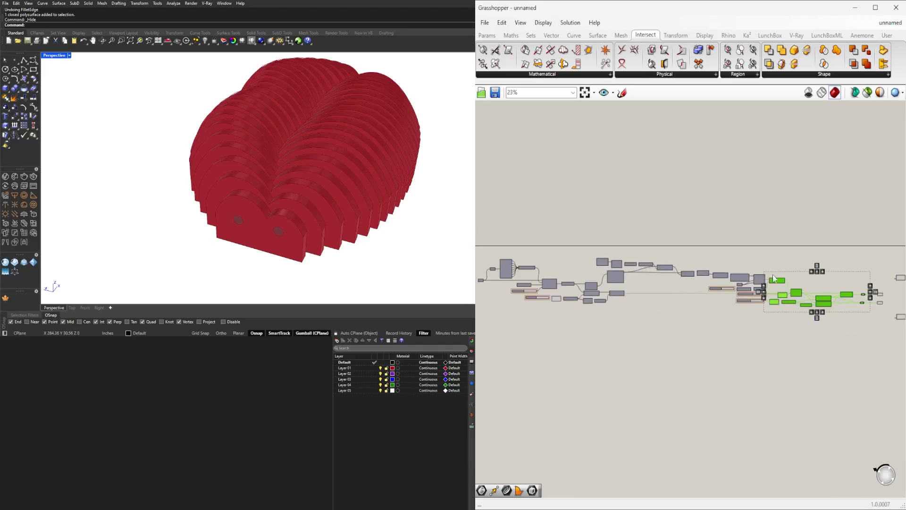
left_click_drag(736, 354, 573, 250)
scroll(588, 372, "up", 6)
key("Delete")
scroll(760, 357, "up", 2)
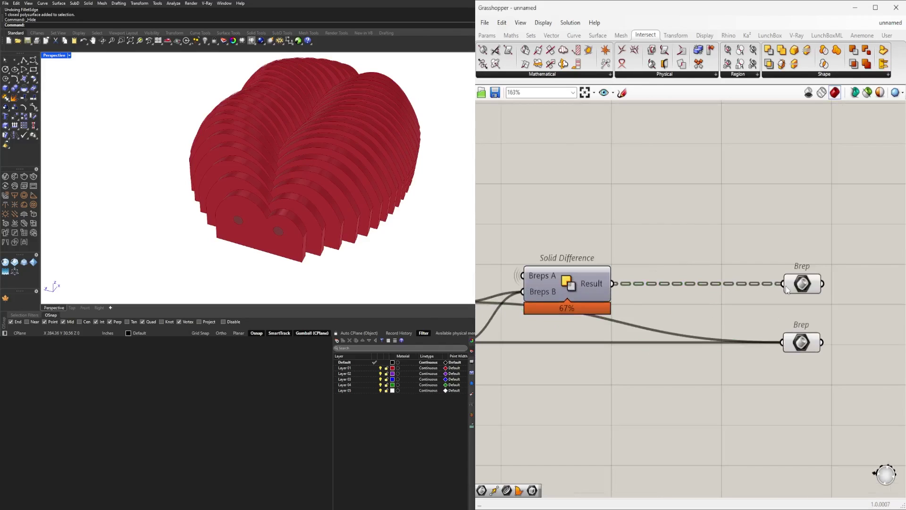
Step: Hide the wires feeding the two output Brep parameters and move both Breps closer to Solid Difference
right_click(786, 284)
left_click(811, 337)
right_click(790, 342)
left_click(814, 360)
key("ctrl+z")
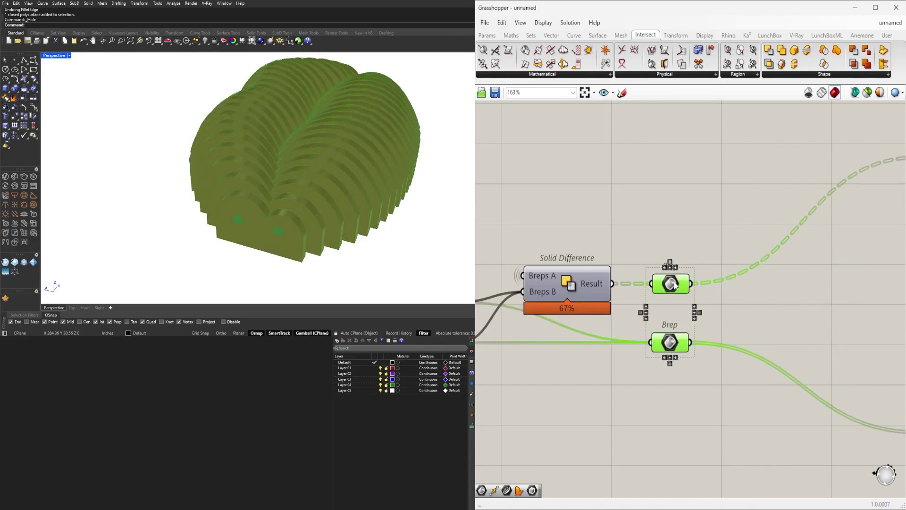
Step: Tighten the definition's layout, shifting Box Corners and Average together towards the Box parameter
scroll(829, 415, "down", 6)
scroll(665, 302, "up", 2)
left_click(675, 271)
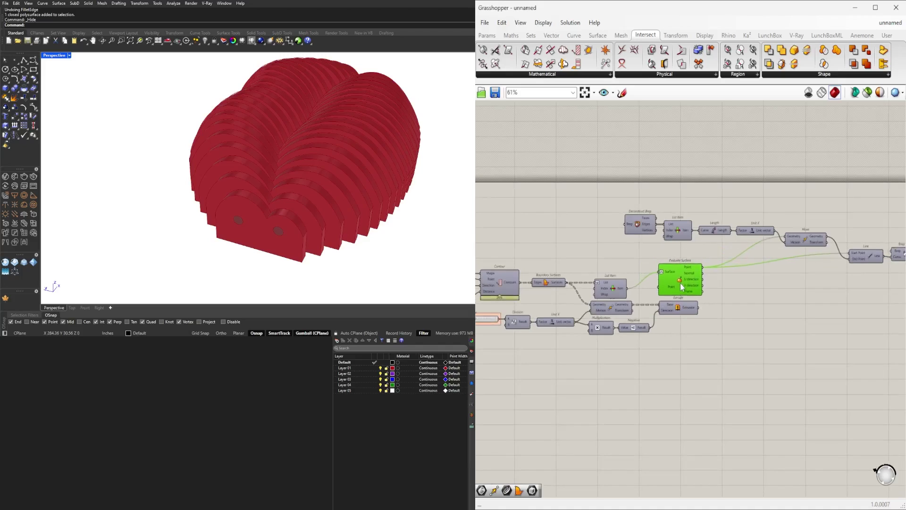
scroll(670, 283, "down", 3)
left_click_drag(594, 227, 896, 340)
scroll(568, 284, "up", 4)
left_click(596, 288)
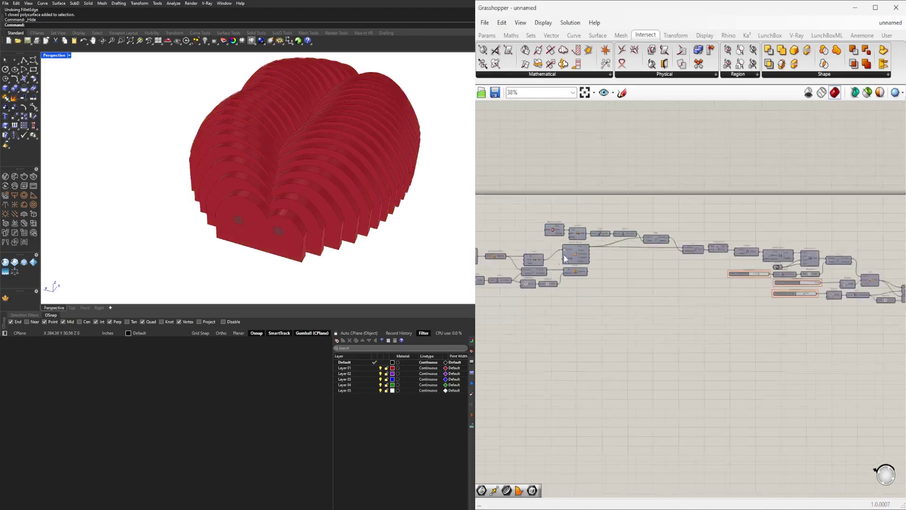
scroll(661, 234, "up", 3)
left_click_drag(639, 232, 625, 233)
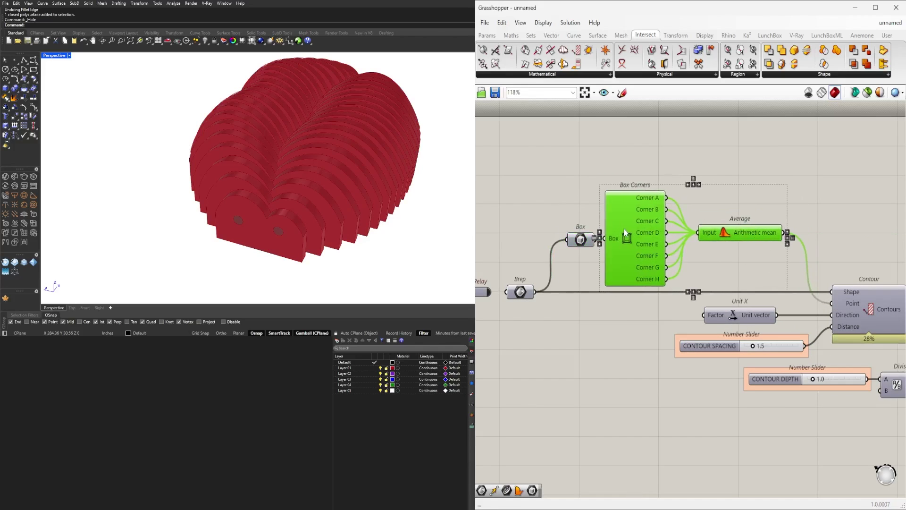
scroll(704, 220, "down", 10)
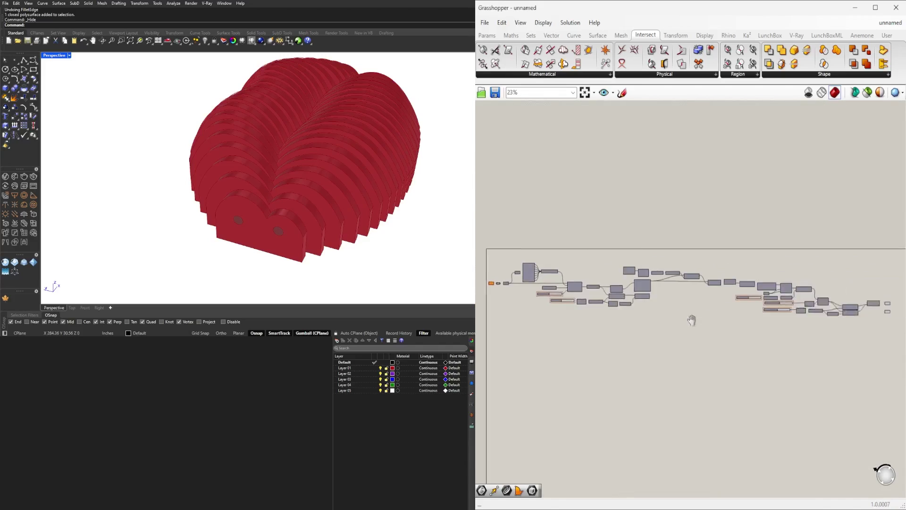
Step: Fit the whole definition in view and save it as 24017_LIPS-CONTOUR-ART
key("ctrl+a")
scroll(647, 260, "up", 5)
left_click(612, 166)
left_click(584, 92)
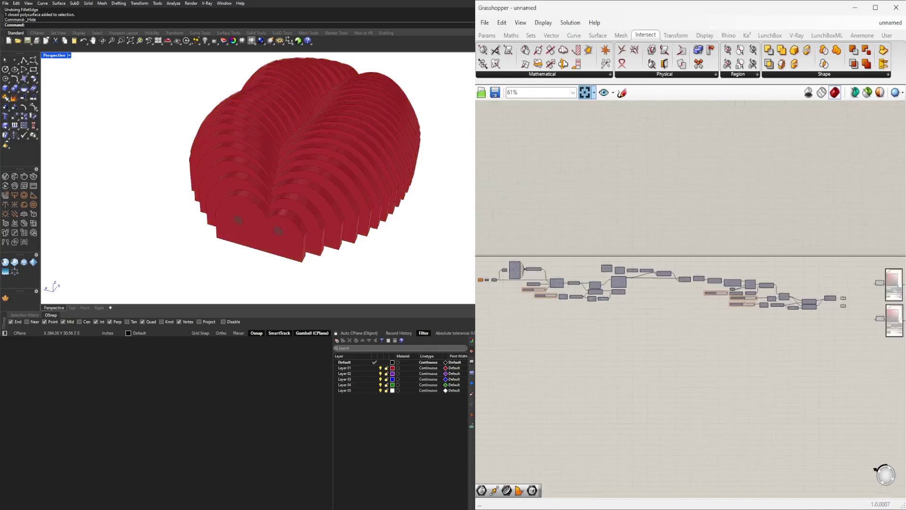
key("ctrl+s")
key("Escape")
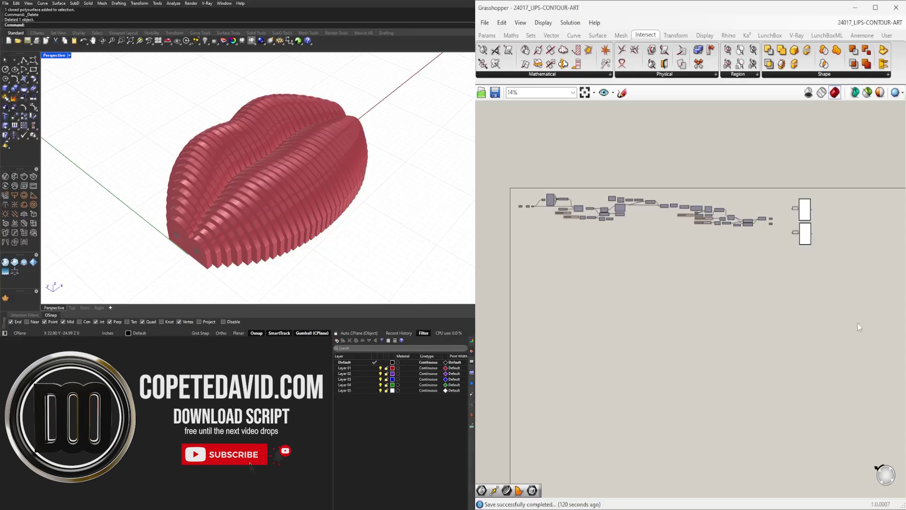
Step: Duplicate the entire definition, place the copy beneath the original, and disable the copy
left_click_drag(823, 307, 476, 195)
key("ctrl+c")
key("ctrl+v")
left_click(825, 417)
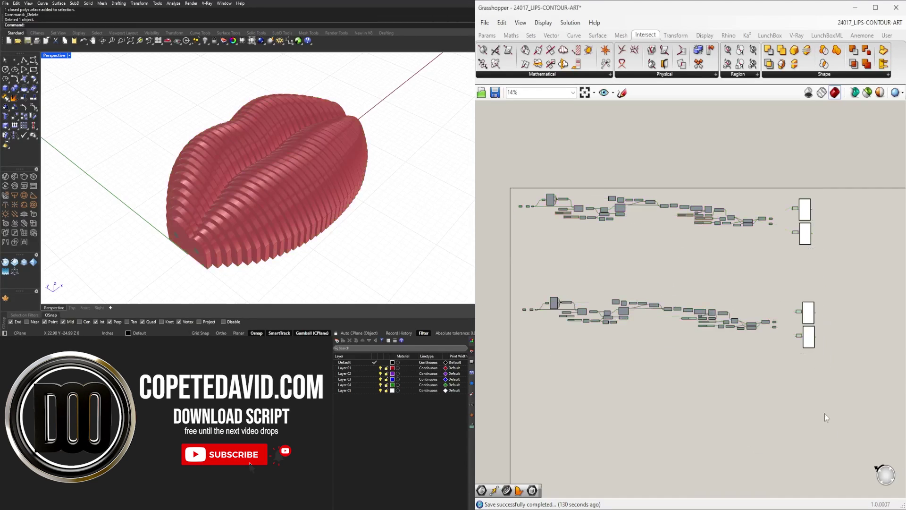
left_click_drag(825, 413, 541, 275)
middle_click(542, 259)
left_click(642, 236)
Step: Gather the five number sliders from across the original definition into a stack beneath the input Brep parameters
scroll(642, 236, "up", 5)
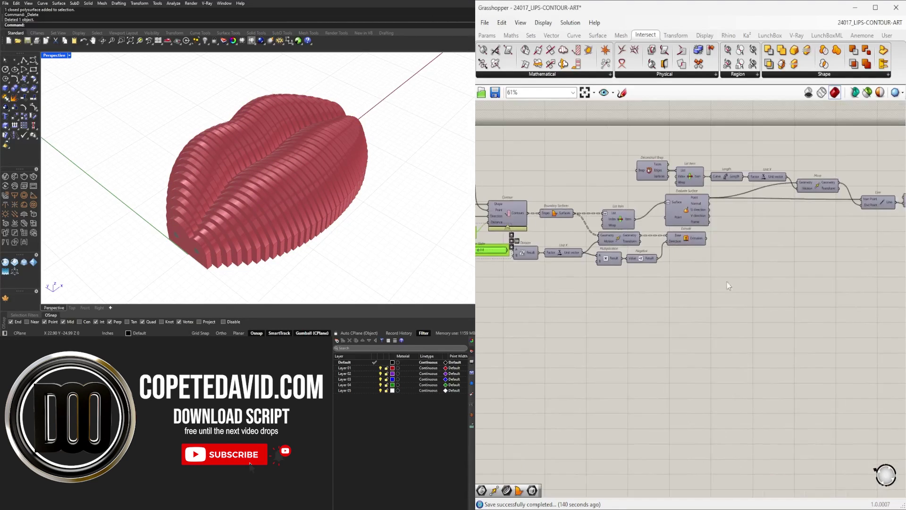
scroll(728, 285, "down", 3)
left_click_drag(770, 290, 728, 252)
scroll(580, 288, "down", 2)
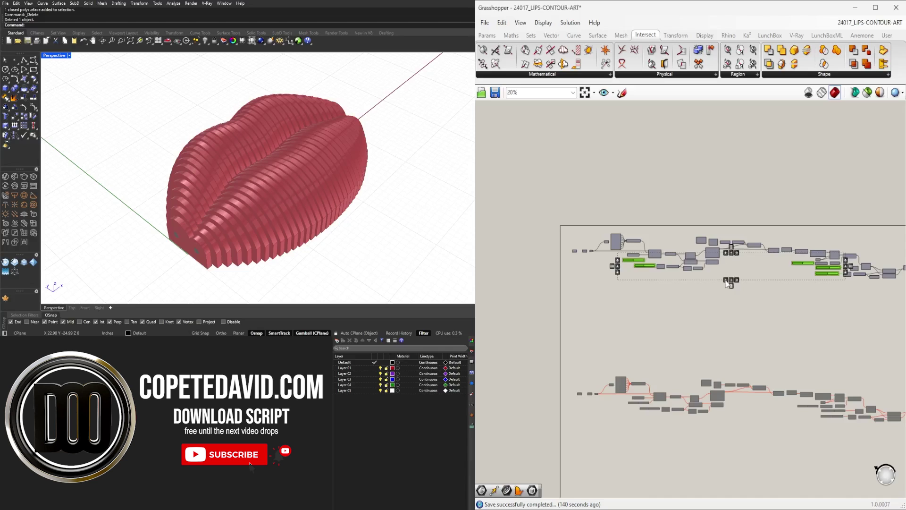
scroll(695, 250, "up", 6)
scroll(694, 250, "down", 2)
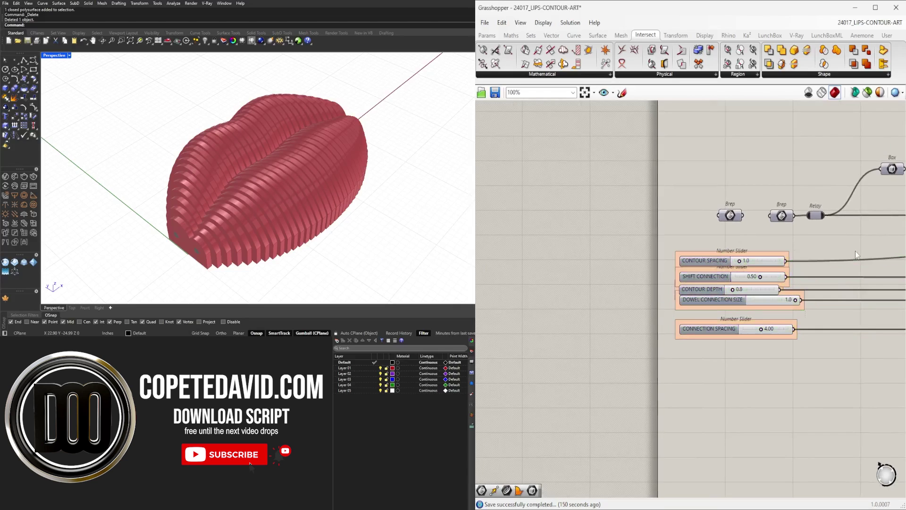
Step: Space the five stacked sliders evenly and remove their coloured groups
left_click(734, 341)
scroll(732, 352, "up", 2)
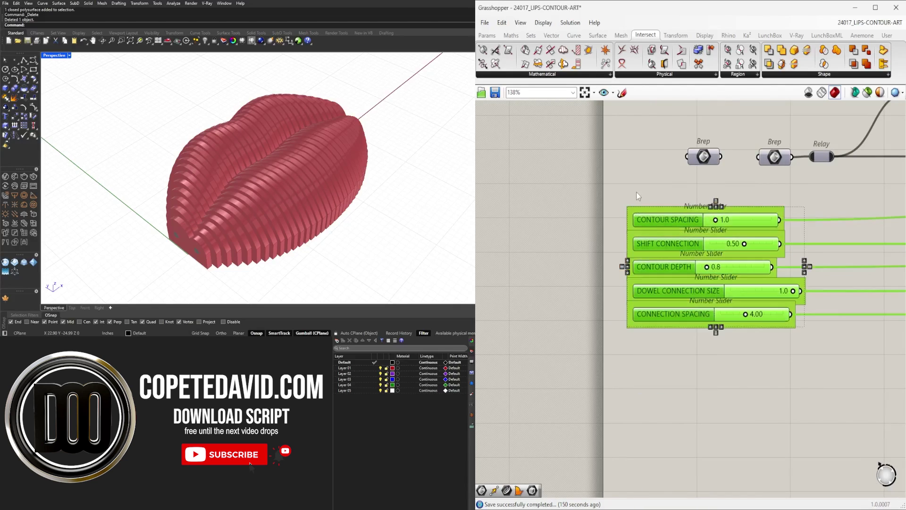
left_click(681, 235)
Step: Reorder the sliders as CONTOUR DEPTH, CONTOUR SPACING, CONNECTION SPACING, SHIFT CONNECTION and DOWEL CONNECTION SIZE, evenly spaced
left_click_drag(666, 267, 666, 196)
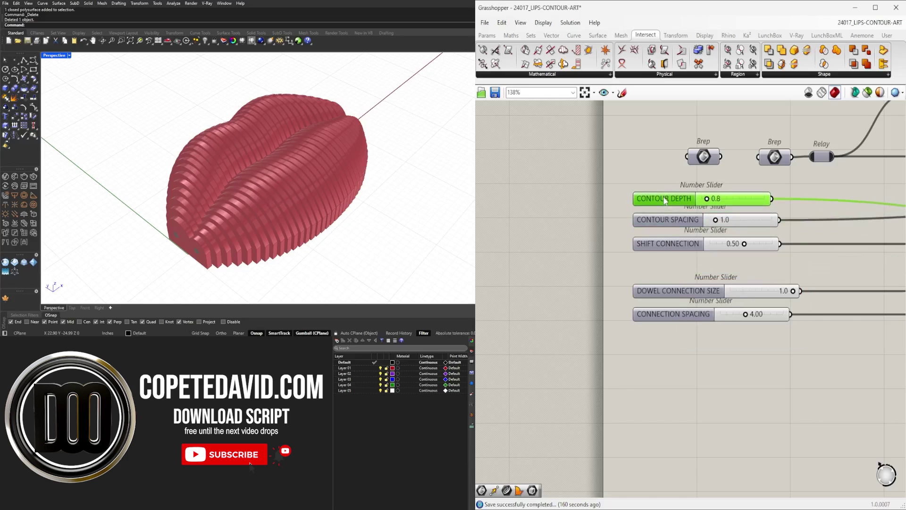
right_click_drag(618, 199, 618, 221)
left_click_drag(673, 315, 673, 299)
left_click_drag(675, 337, 675, 305)
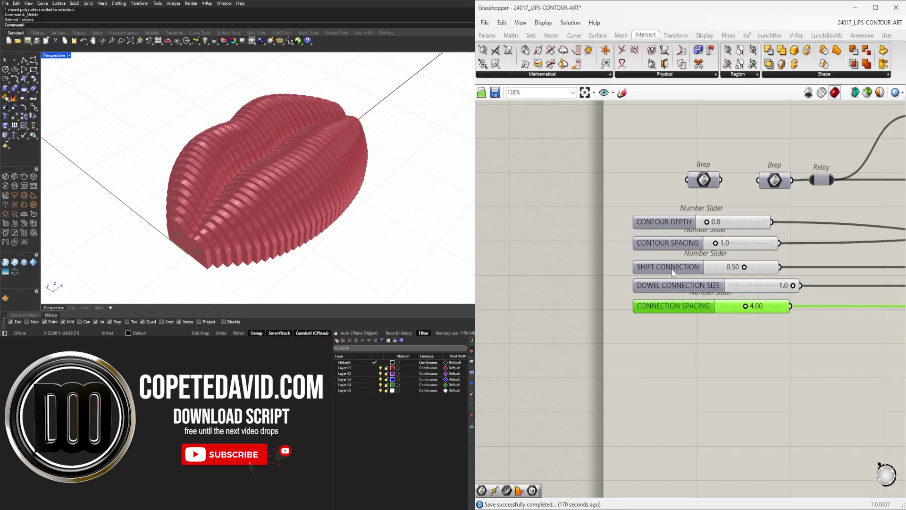
mouse_move(675, 267)
left_mouse_down()
mouse_move(676, 321)
mouse_move(676, 264)
left_mouse_up()
left_click_drag(698, 343, 627, 212)
Step: Resize the number sliders so that the output ends of all five line up
scroll(739, 335, "down", 3)
scroll(680, 223, "up", 3)
scroll(809, 276, "up", 5)
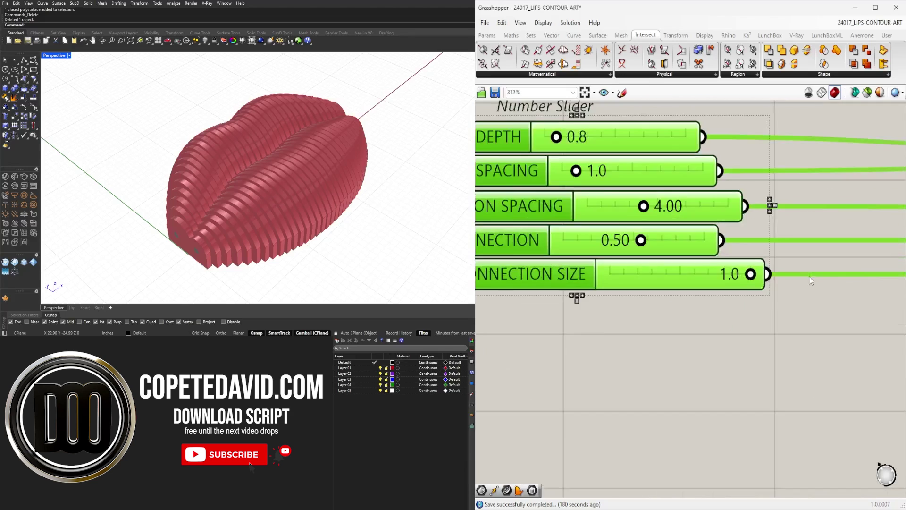
left_click_drag(768, 258, 782, 259)
left_click_drag(706, 227, 784, 226)
right_click_drag(783, 161, 765, 294)
left_click_drag(719, 313, 762, 303)
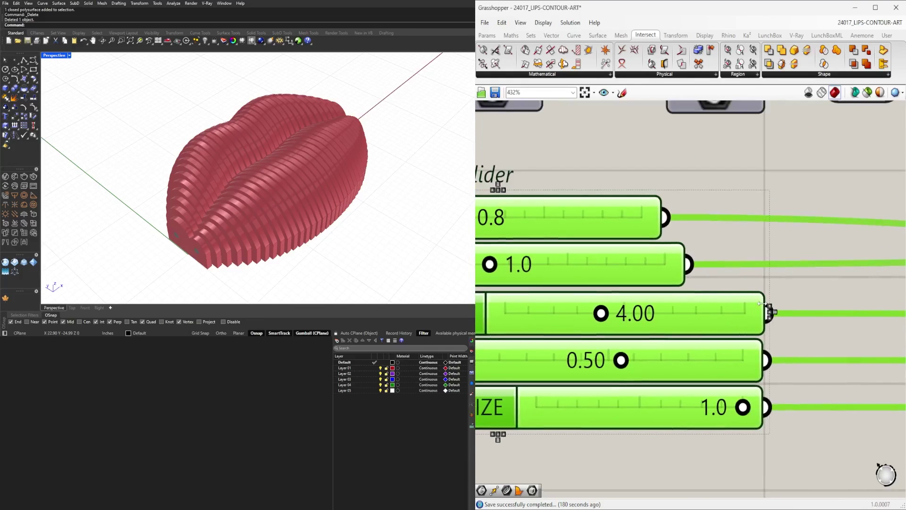
left_click_drag(661, 217, 762, 217)
scroll(607, 307, "down", 4)
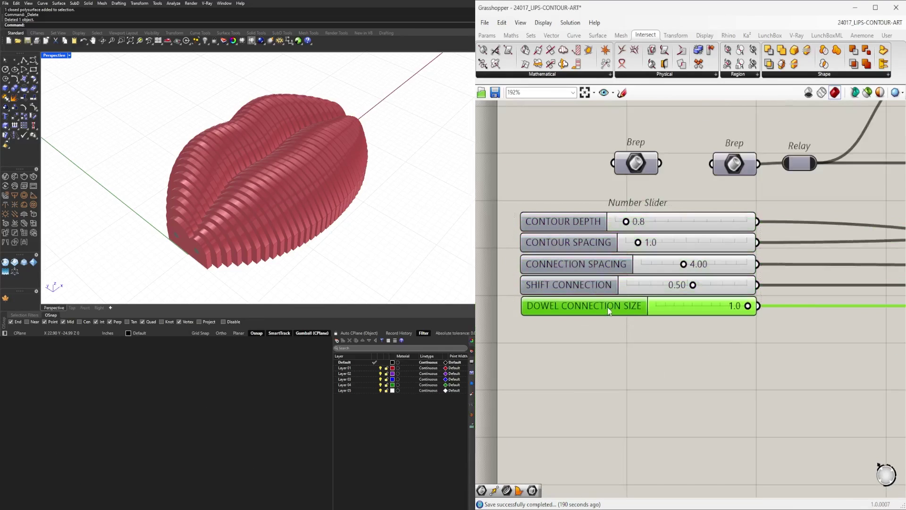
Step: Insert a Relay on each of the five slider output wires, lined up beside the sliders
left_click(634, 330)
right_click_drag(634, 330, 638, 300)
scroll(638, 301, "up", 2)
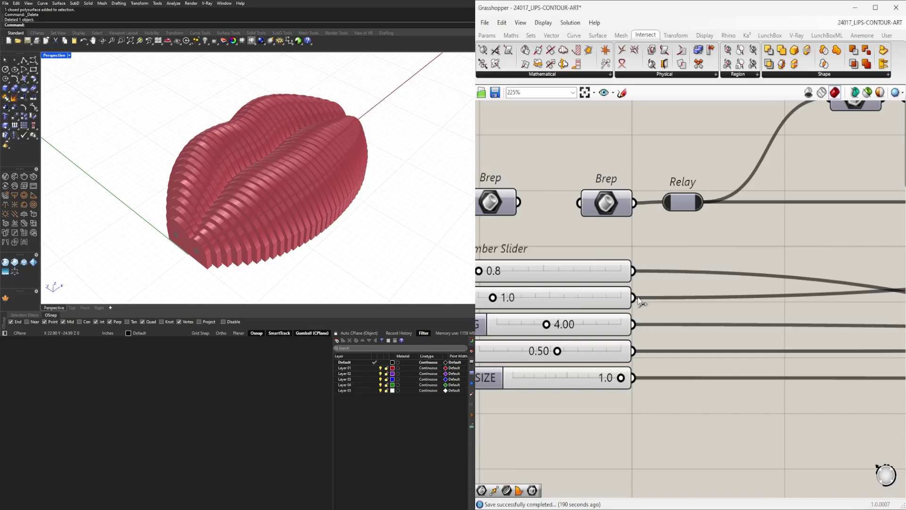
scroll(636, 387, "down", 5)
scroll(829, 446, "up", 2)
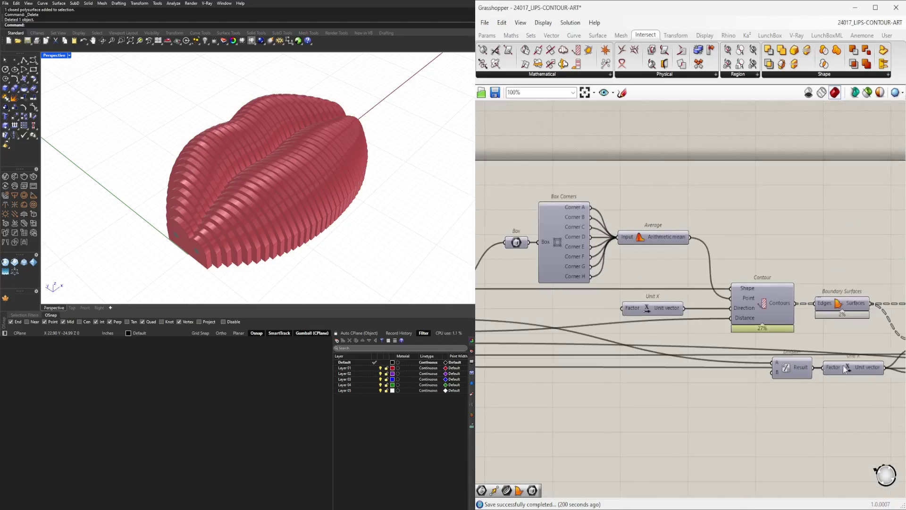
Step: Insert Relays on the panel and dowel wires just ahead of the two output Brep parameters
right_click_drag(829, 447, 585, 296)
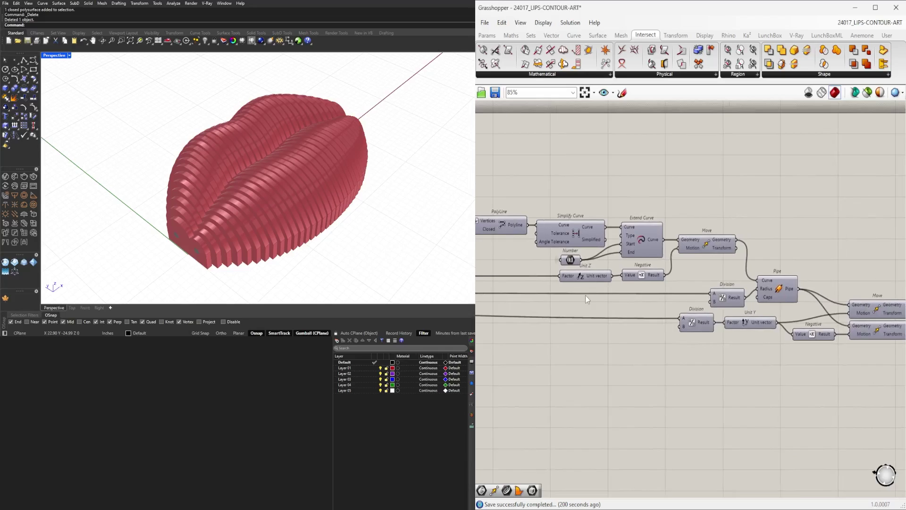
scroll(585, 296, "down", 1)
scroll(793, 300, "up", 1)
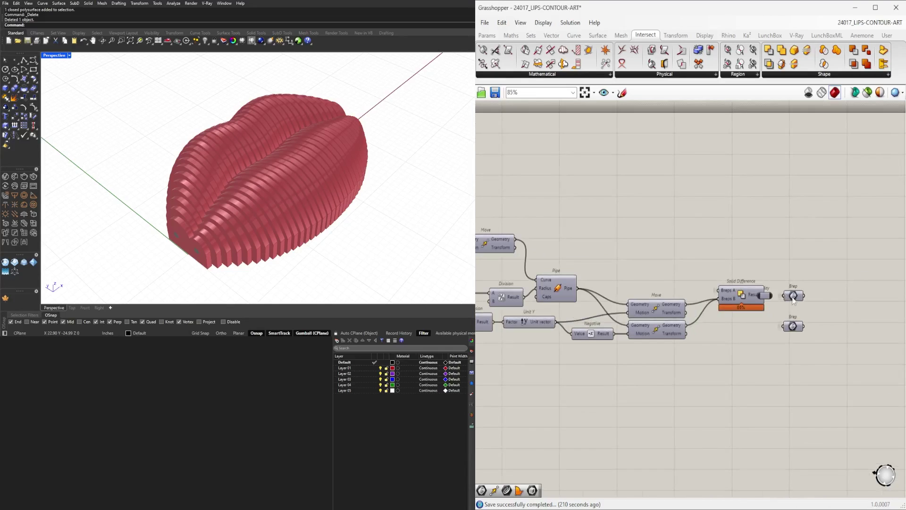
scroll(793, 301, "down", 8)
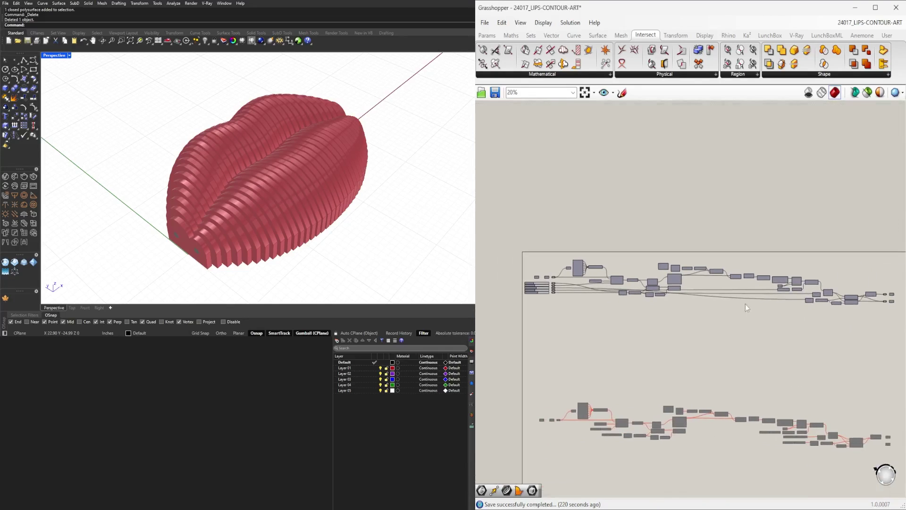
Step: Combine all components between the input and output Relays of the original definition, Relays included, into a Cluster
left_click_drag(886, 320, 553, 266)
scroll(587, 293, "up", 2)
middle_click(587, 293)
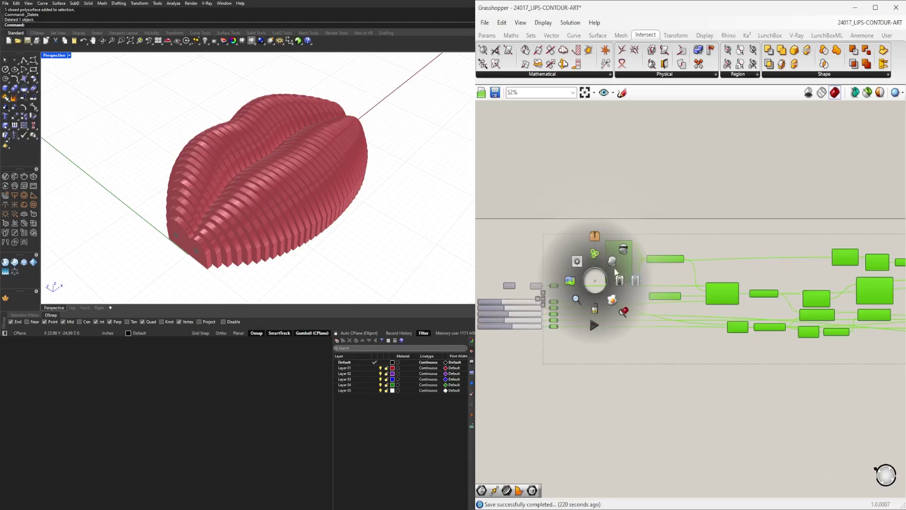
scroll(618, 235, "up", 2)
Step: Move the Cluster beside the sliders and bring the output Breps and Custom Previews close to it
scroll(619, 235, "down", 6)
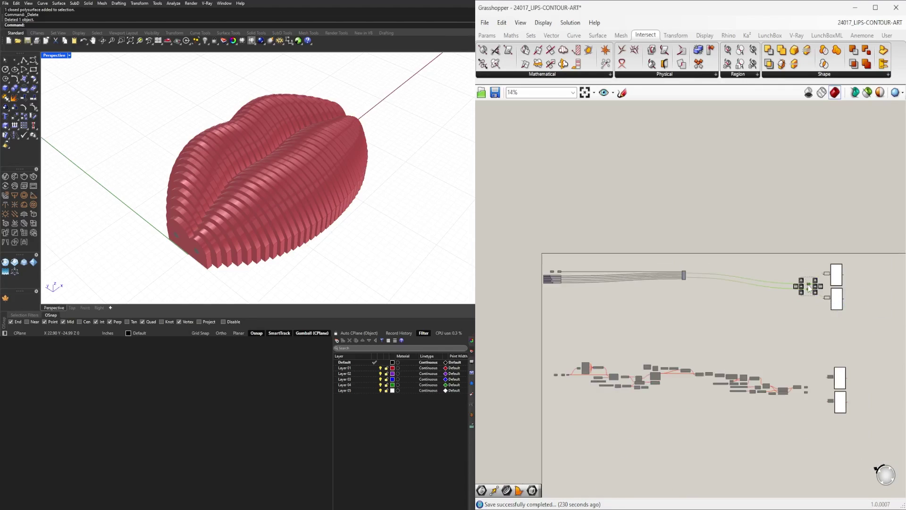
scroll(808, 288, "up", 10)
scroll(794, 334, "down", 12)
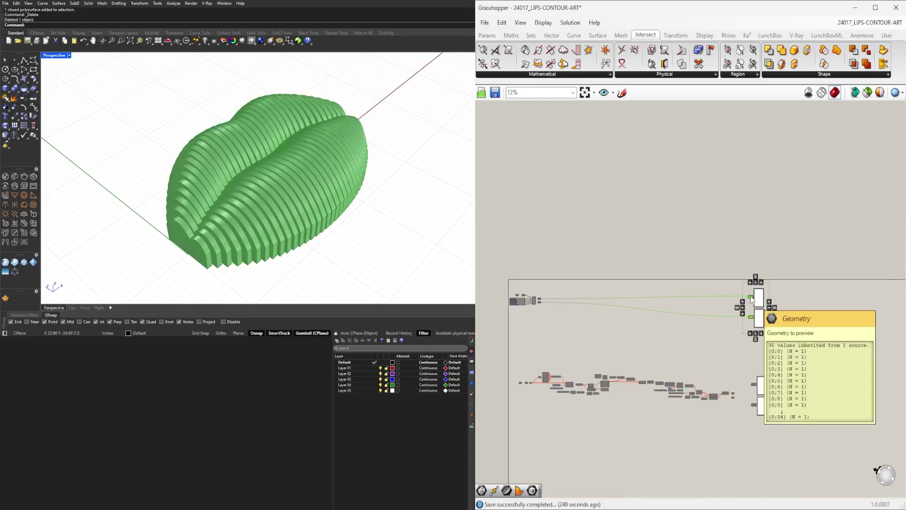
scroll(545, 294, "up", 8)
scroll(613, 302, "down", 4)
left_click(713, 309)
scroll(713, 309, "up", 3)
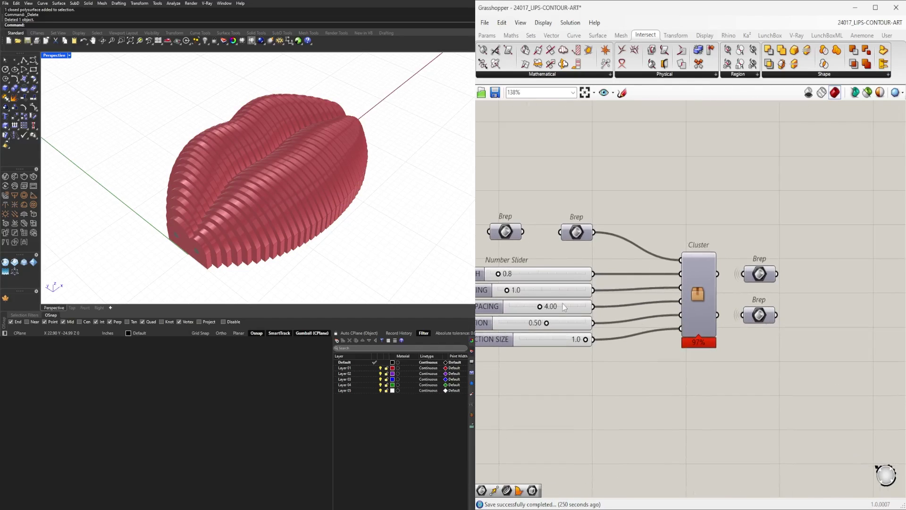
scroll(736, 213, "down", 3)
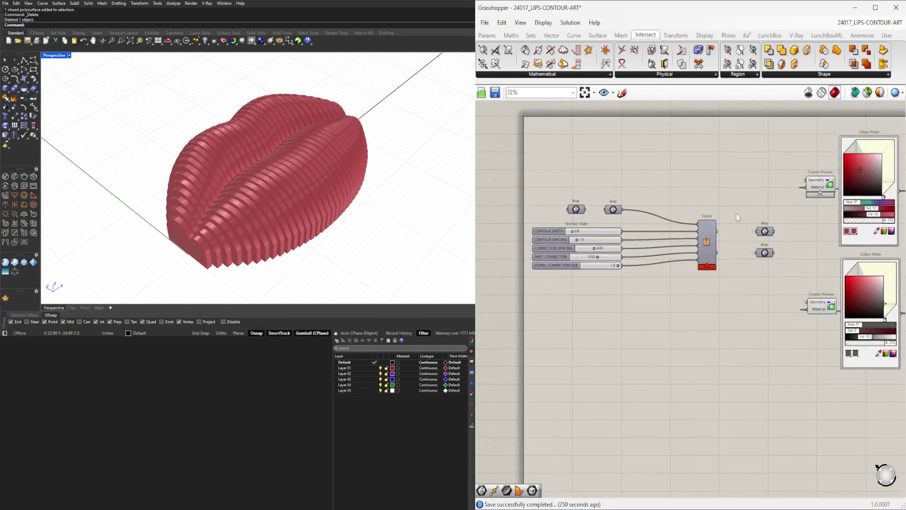
Step: Label the Cluster's first two slider inputs CONTOUR DEPTH and CONTOUR SPACING to match their sliders
scroll(613, 236, "up", 2)
right_click(538, 233)
key("Escape")
scroll(731, 247, "up", 1)
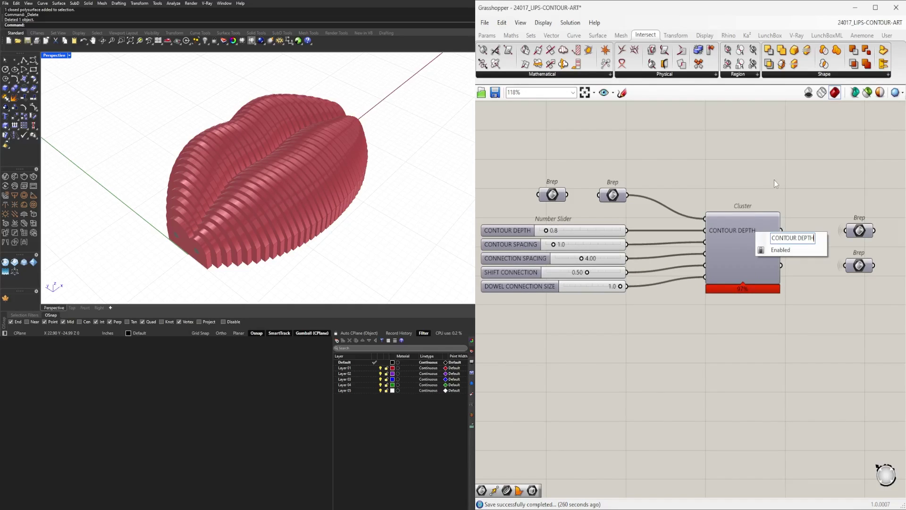
right_click(504, 244)
right_click(715, 244)
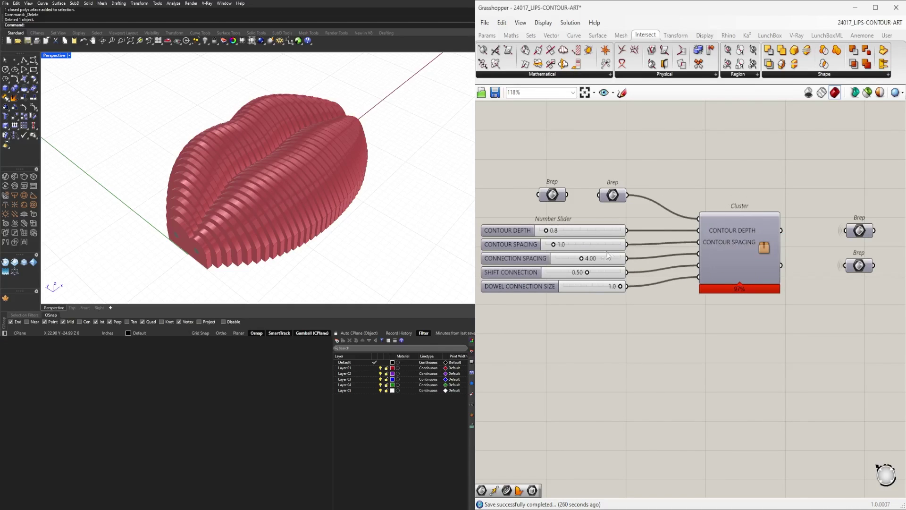
Step: Reorder the input relays inside the Cluster and the matching sliders so that CONTOUR SPACING precedes CONTOUR DEPTH
double_click(762, 247)
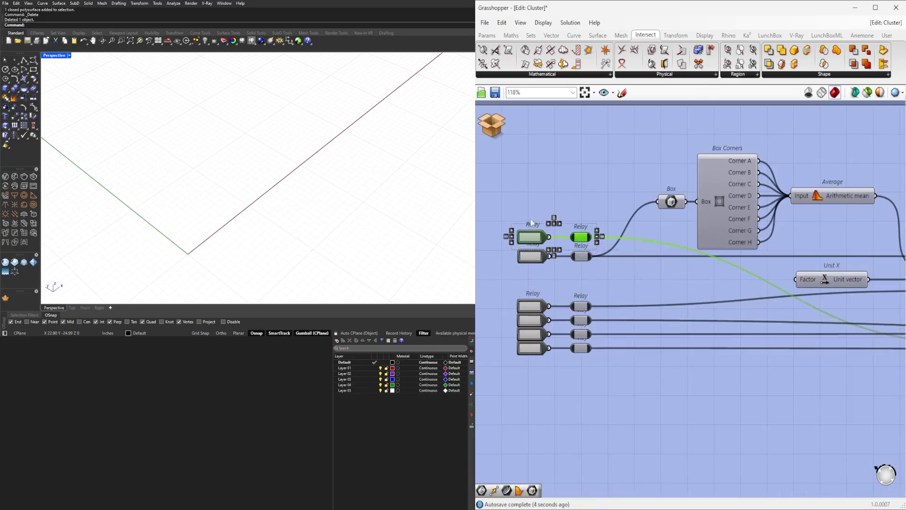
left_click(491, 125)
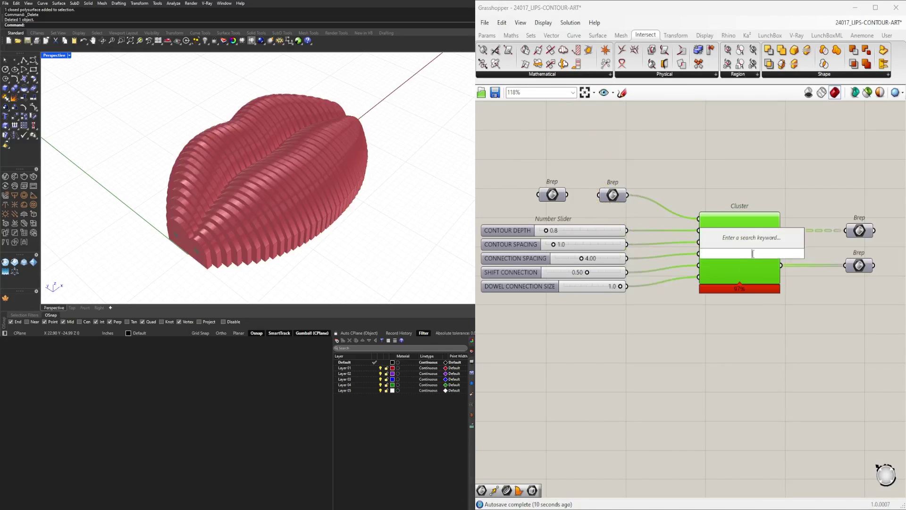
double_click(762, 248)
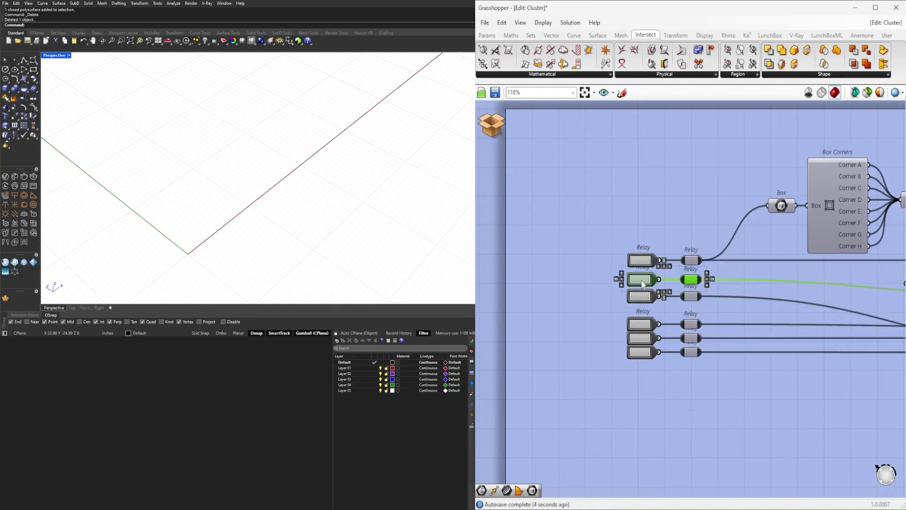
left_click(491, 125)
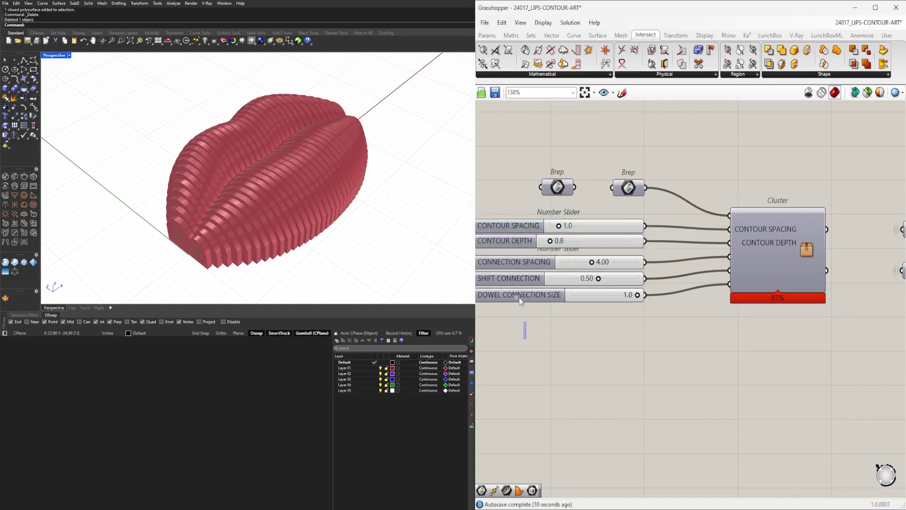
Step: Space the five sliders evenly in their column next to the Cluster
left_click_drag(522, 297, 647, 257)
left_click(783, 342)
right_click_drag(532, 236, 562, 232)
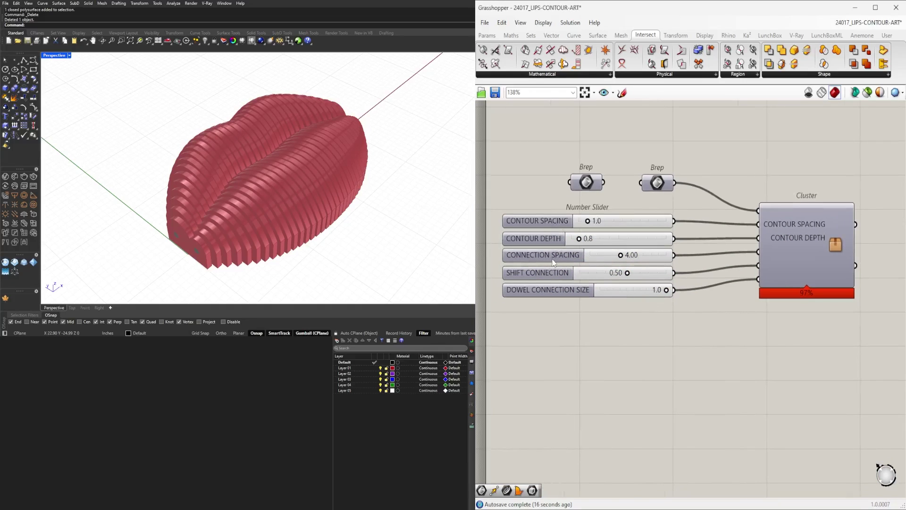
Step: Label the Cluster's third and fourth slider inputs CONNECTION SPACING and SHIFT CONNECTION to match their sliders
right_click(553, 261)
right_click(772, 254)
right_click(551, 278)
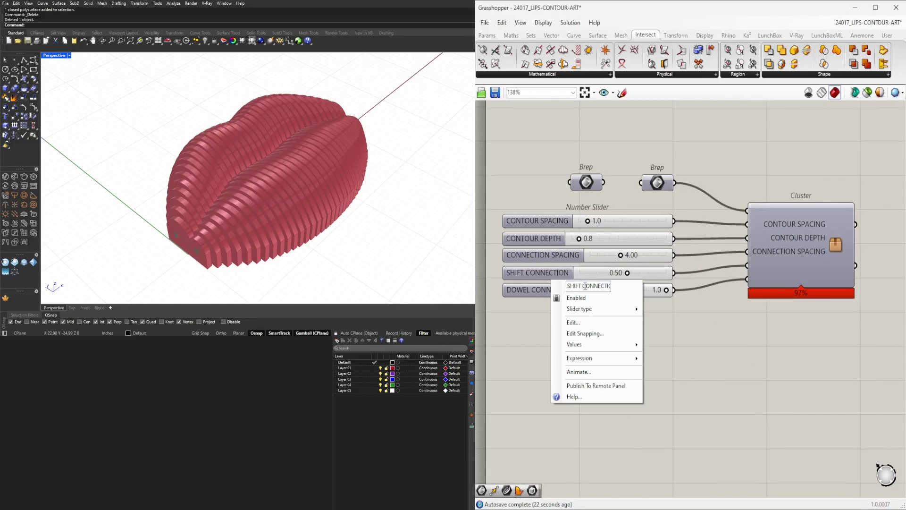
left_click(765, 306)
right_click(550, 293)
left_click(596, 313)
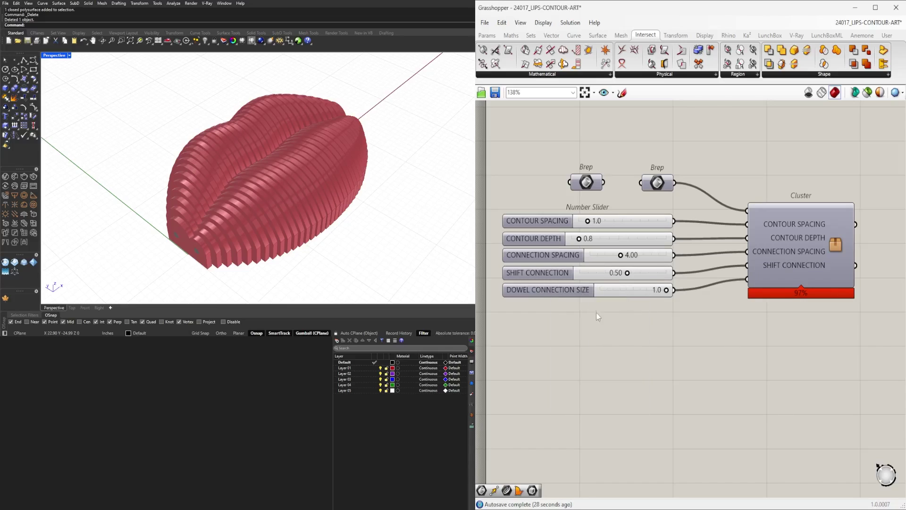
Step: Move the dowel-size relay to third among the slider inputs inside the Cluster, and reorder and evenly space the outside sliders to match
double_click(830, 244)
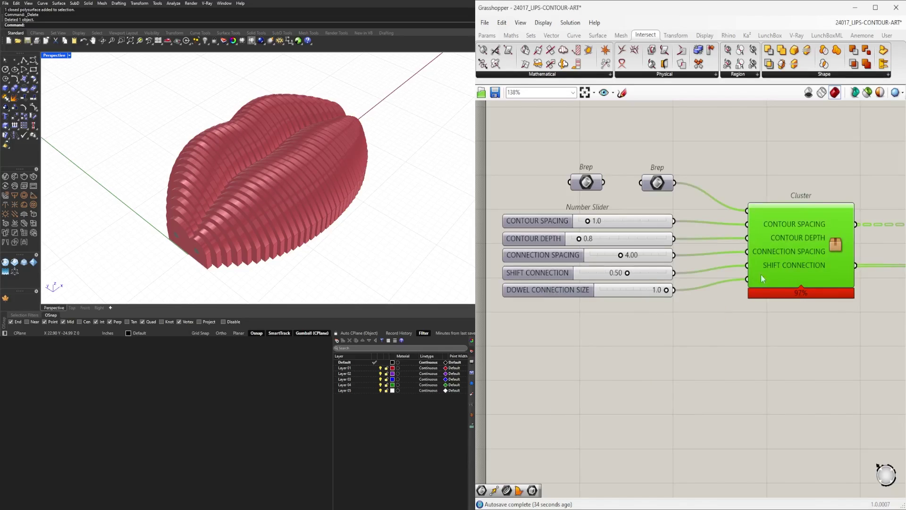
left_click(495, 136)
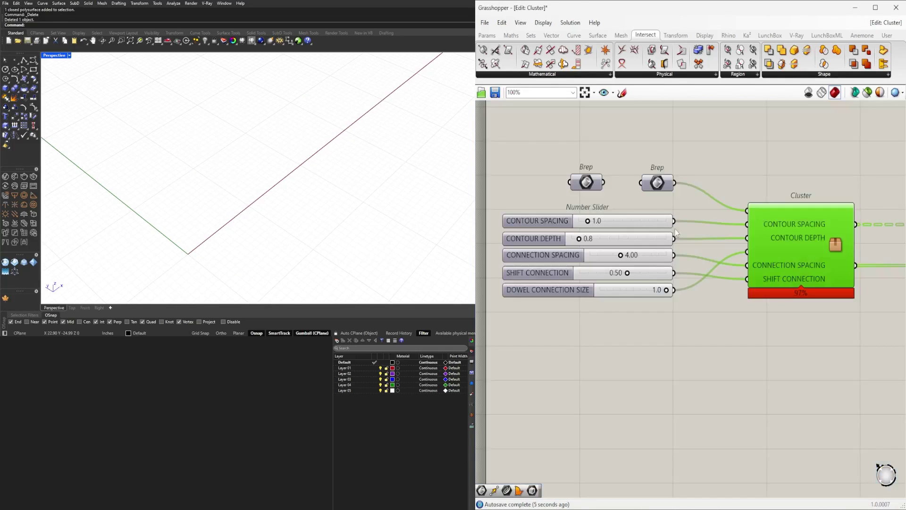
left_click_drag(547, 254, 523, 262)
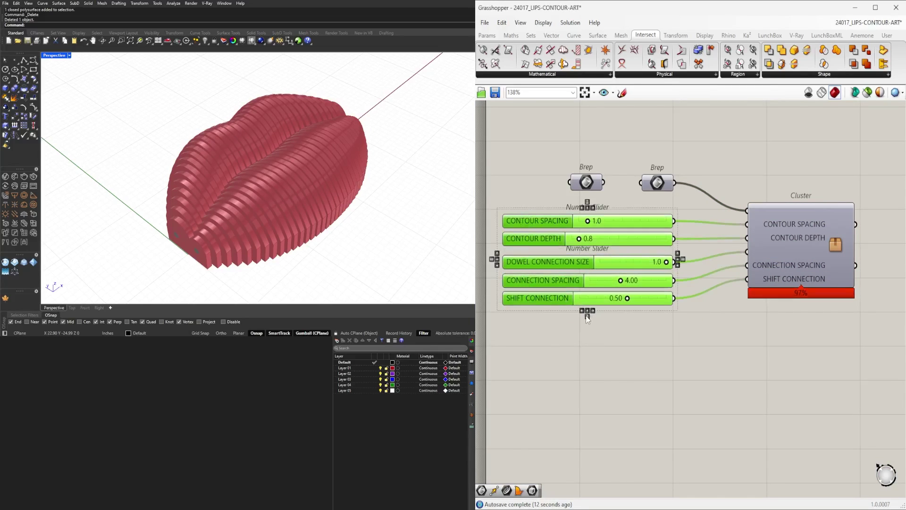
left_click(638, 358)
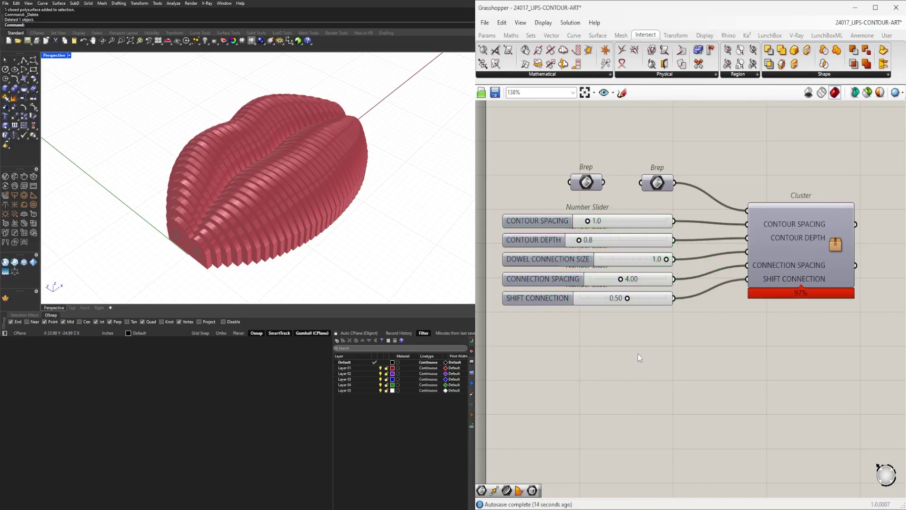
Step: Label the Cluster's remaining slider input DOWEL CONNECTION SIZE to match its slider
right_click(549, 270)
left_click(571, 278)
right_click(588, 260)
left_click(627, 278)
right_click(562, 261)
left_click(739, 257)
right_click(763, 253)
left_click(796, 344)
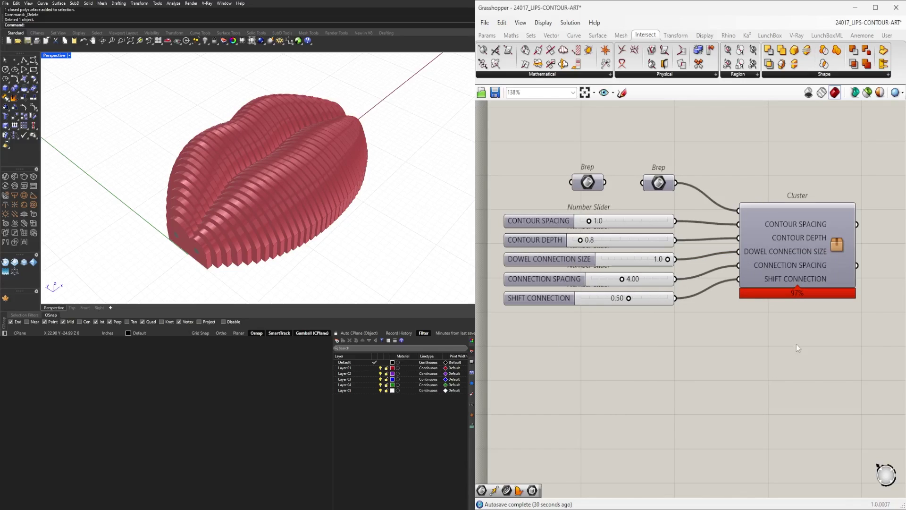
Step: Label the Cluster's Brep input SET ONE BREP and its two outputs ARRAY and DOWELS
scroll(755, 278, "down", 2)
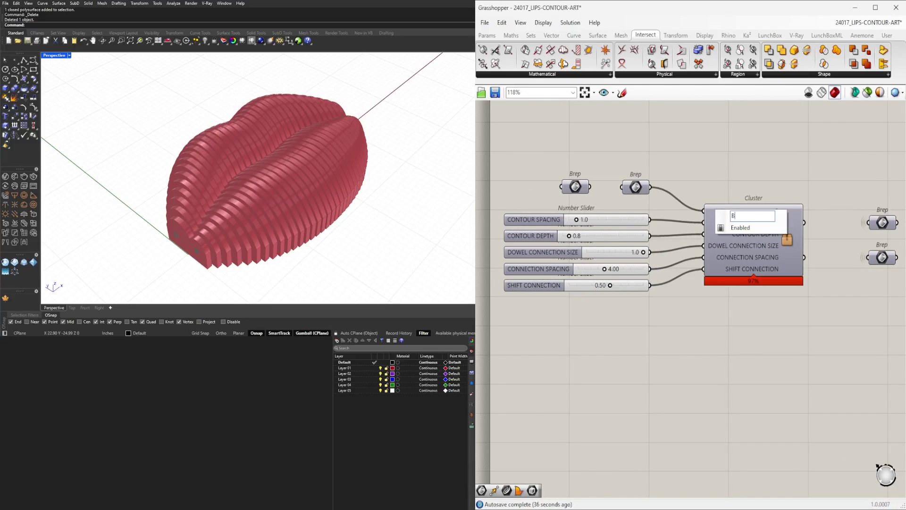
right_click(757, 211)
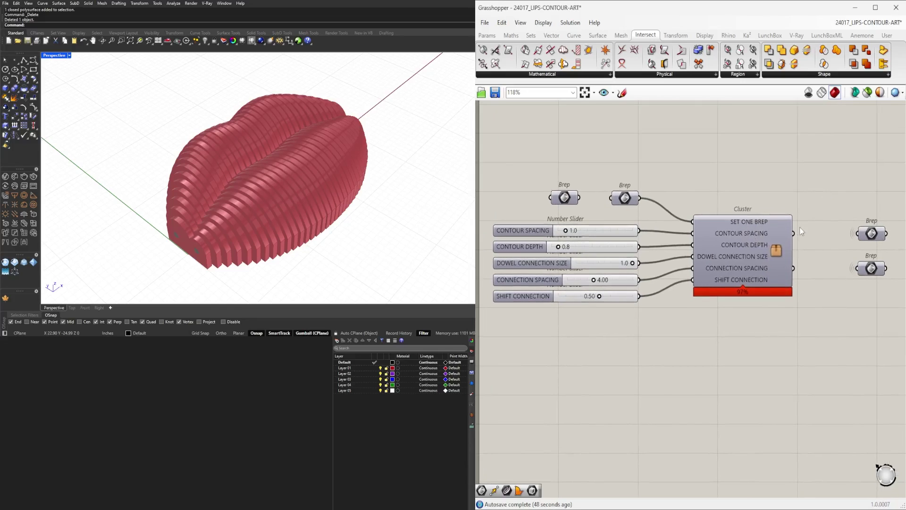
left_click_drag(867, 213, 869, 212)
key("ctrl+z")
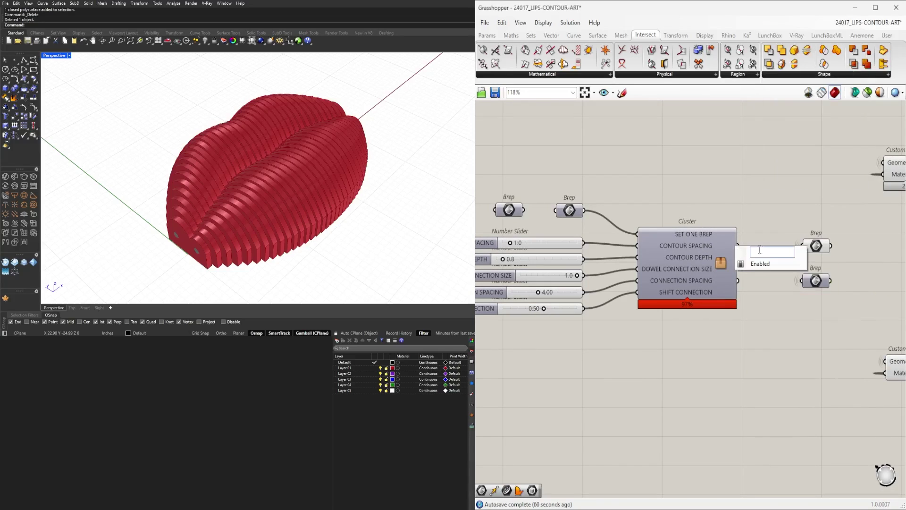
type("LS")
key("Return")
Step: Name the Cluster CONTOUR ARRAY WITH DOWELS 1 and give it a custom icon
scroll(712, 192, "down", 3)
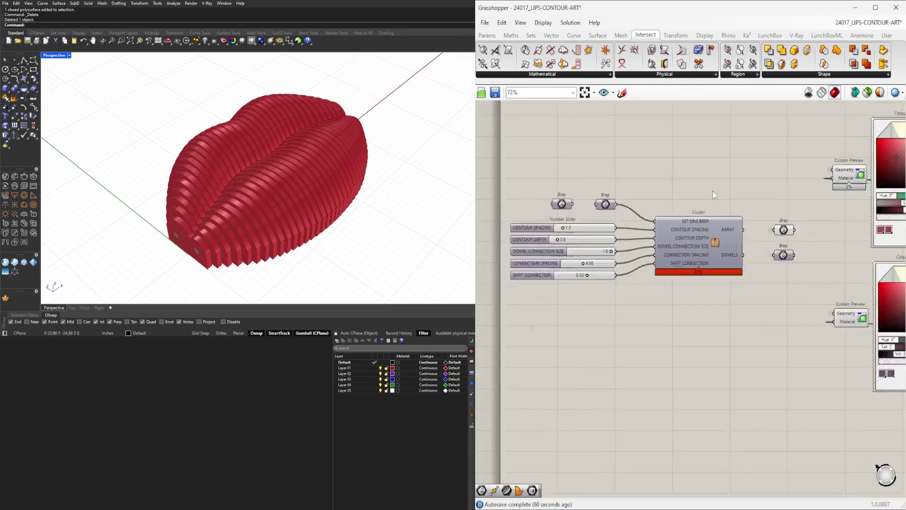
scroll(695, 240, "up", 2)
scroll(694, 239, "down", 2)
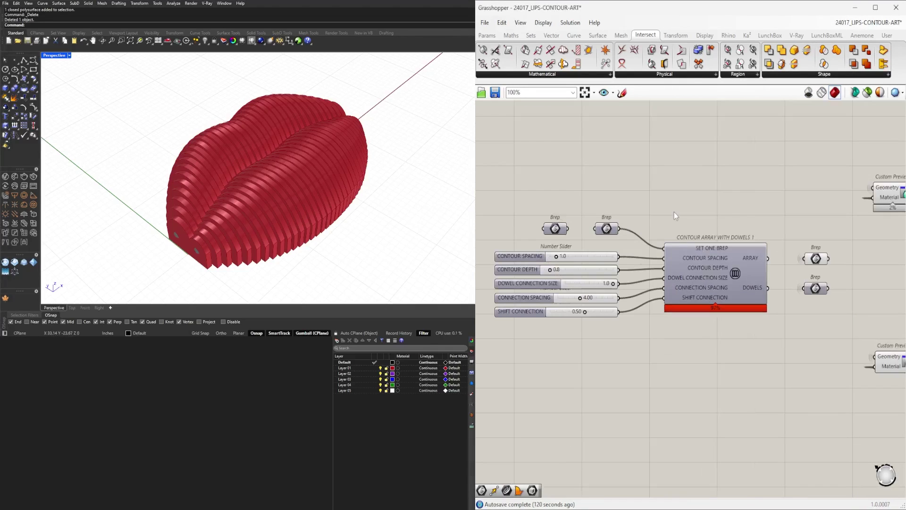
Step: Add a two-line scribble reading CONTOUR ARRAY ART MASTER CLUSTER above the Cluster
left_click(674, 208)
scroll(674, 211, "up", 2)
double_click(710, 203)
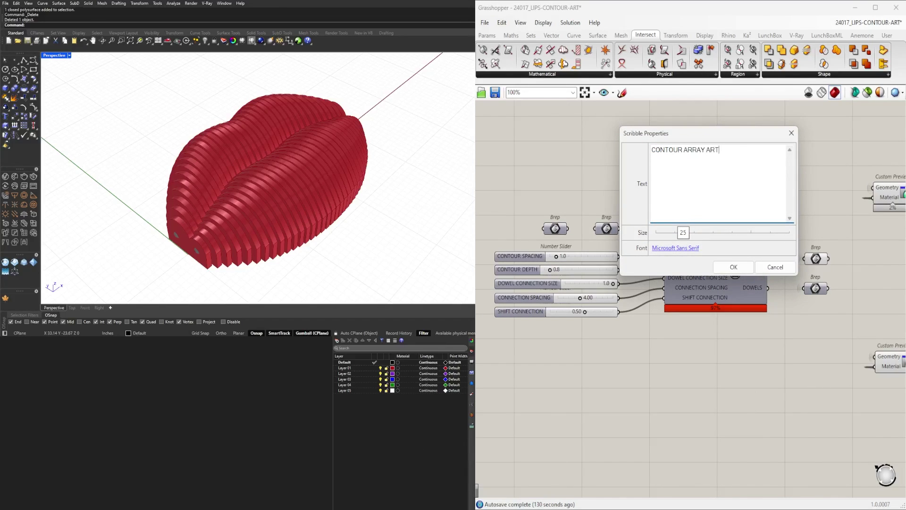
left_click(722, 266)
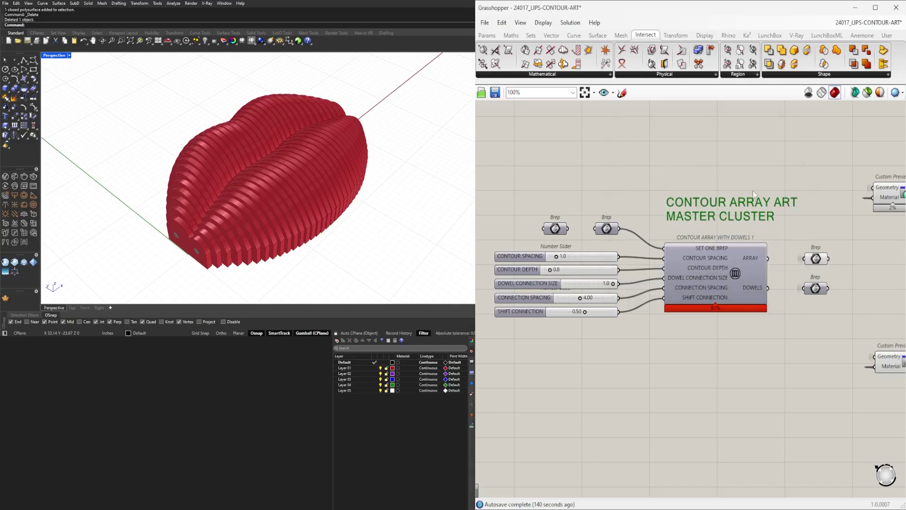
Step: Add a two-line scribble reading BAKE OUTPUT beside the Cluster's output Breps
right_click_drag(739, 215, 615, 193)
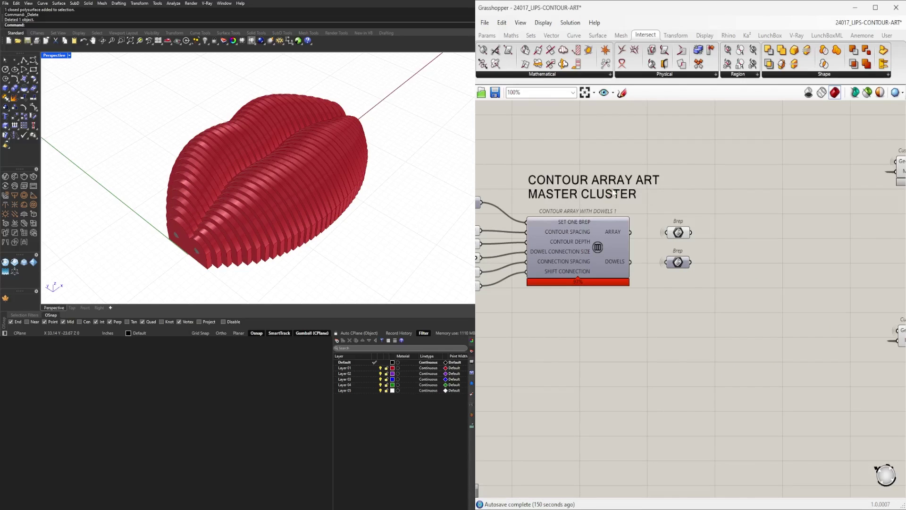
double_click(602, 188)
type("BAKE")
key("Return")
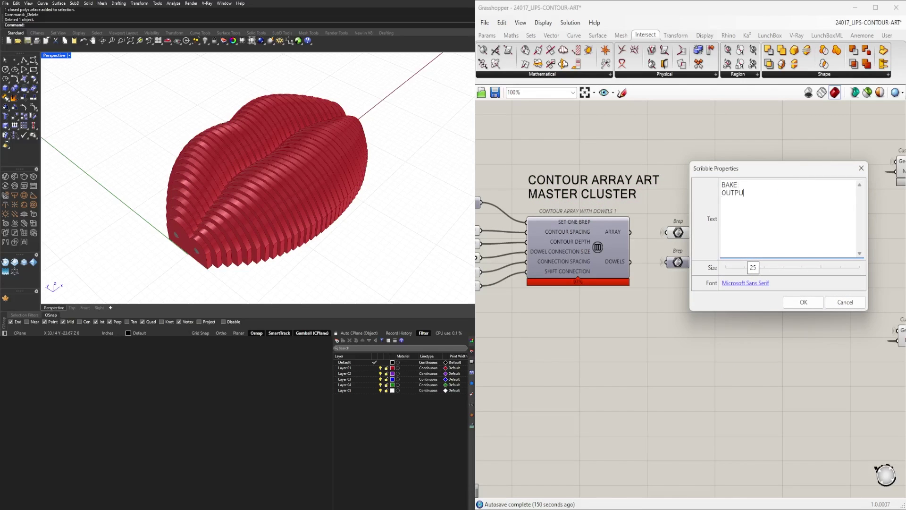
left_click(803, 302)
Step: Add a two-line scribble reading YOUTUBE VIDEO GRASSHOPPER SCRIPT at the start of the disabled original script
scroll(858, 344, "down", 8)
scroll(729, 271, "up", 3)
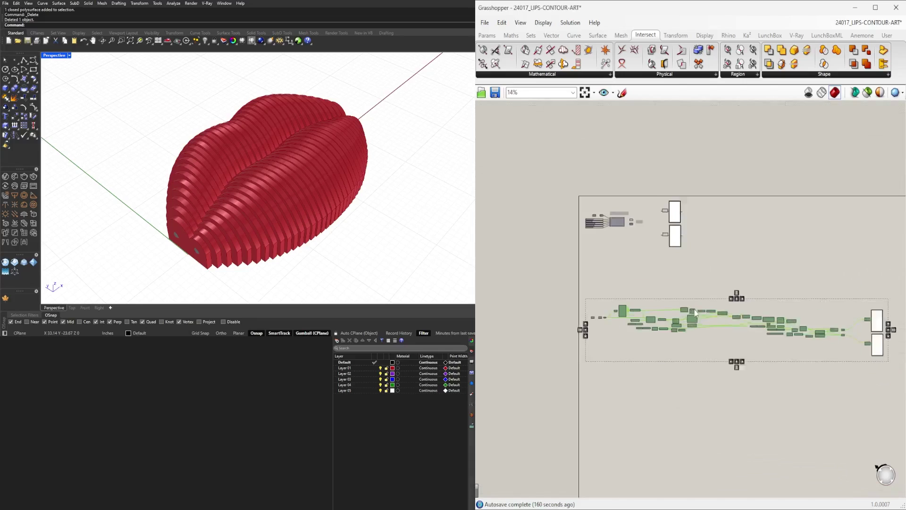
scroll(561, 208, "up", 4)
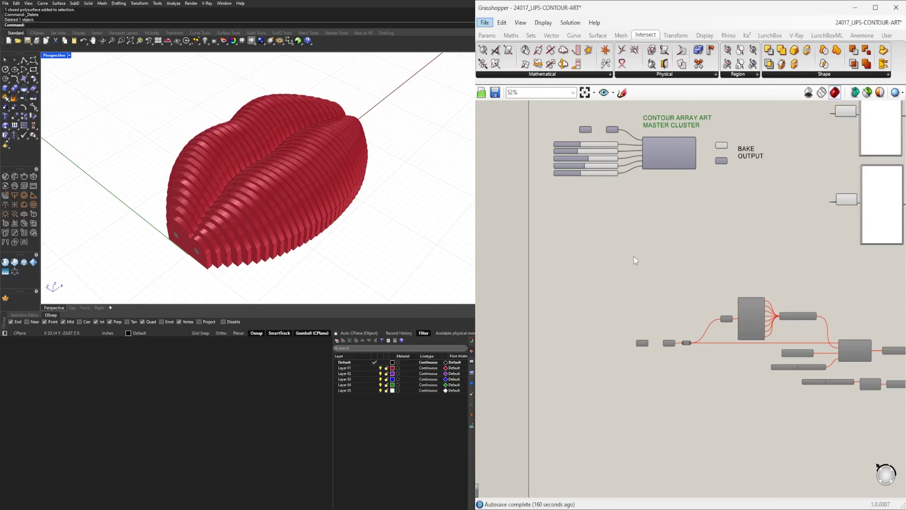
double_click(664, 317)
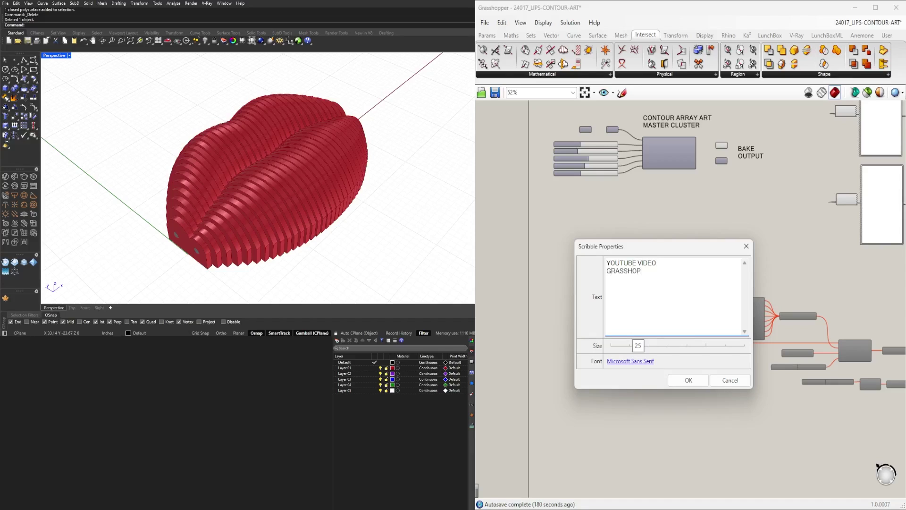
left_click(682, 381)
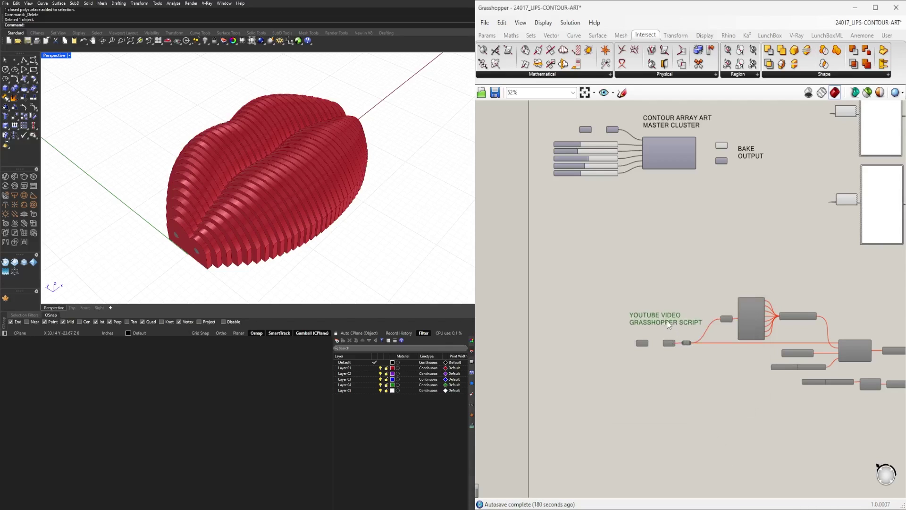
Step: Enable all the components of the original script again
scroll(704, 304, "down", 5)
left_click_drag(833, 362, 642, 302)
middle_click(599, 293)
scroll(826, 382, "up", 2)
Step: Turn off the preview of the two Custom Preview components at the end of the original script
left_click(667, 214)
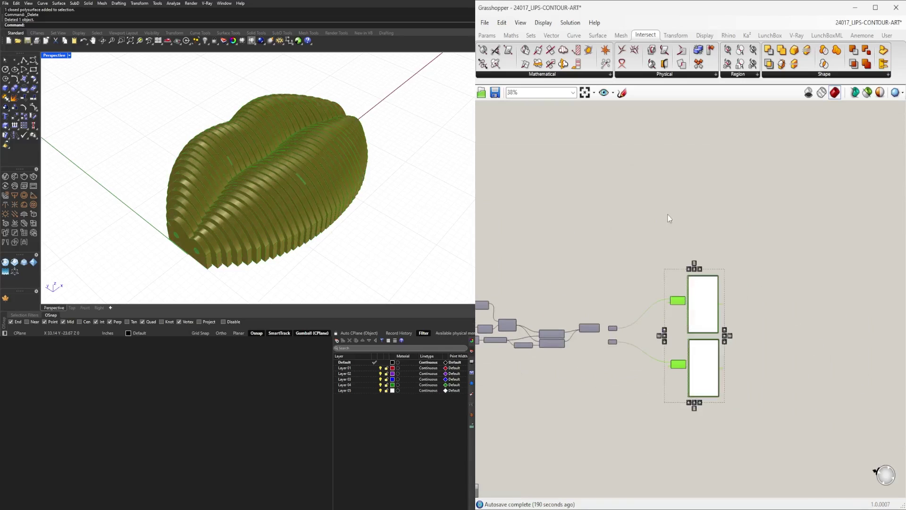
middle_click(691, 192)
scroll(758, 273, "down", 2)
scroll(837, 323, "up", 2)
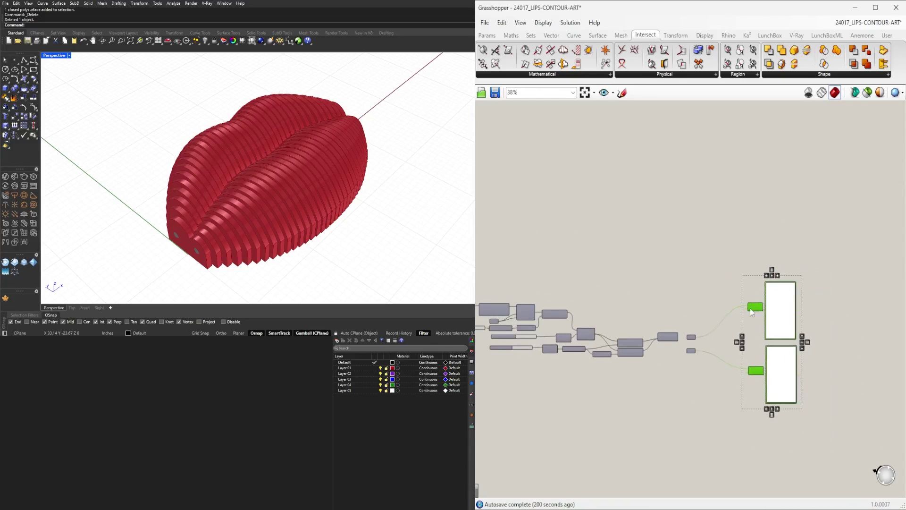
Step: Add a scribble reading ENABLE PREVIEW TO SEE SCRIPT OUTPUTS, split over two lines, near the original script's output Breps
scroll(708, 307, "down", 3)
double_click(557, 293)
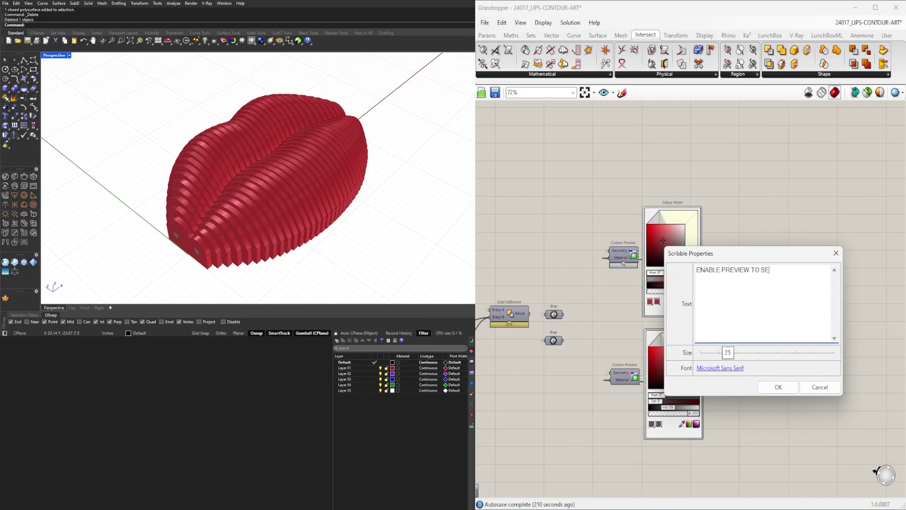
type("SCRIPT OUTPUT")
left_click(778, 387)
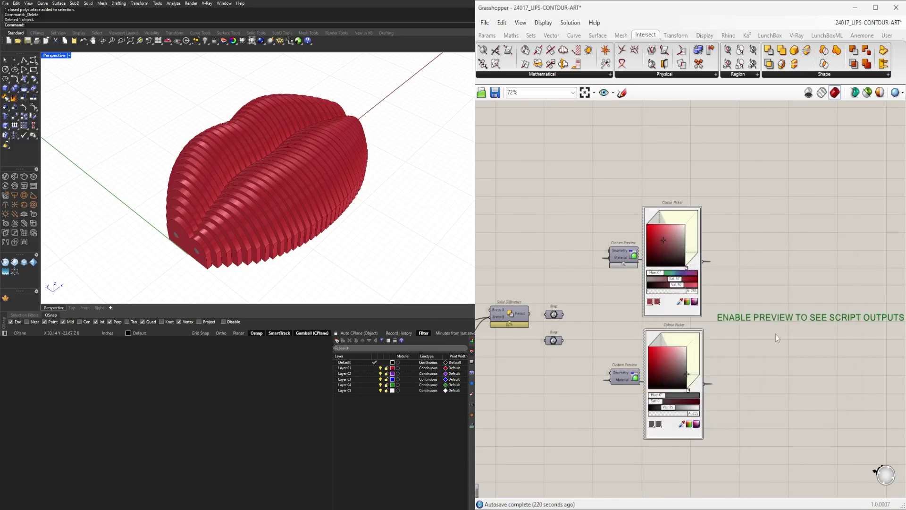
scroll(775, 334, "down", 1)
double_click(775, 318)
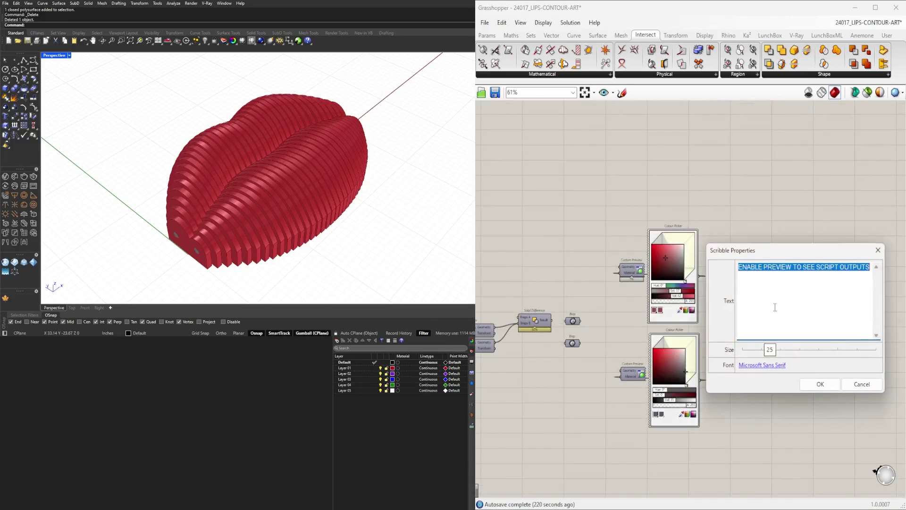
left_click(818, 384)
Step: Move the whole original script with its scribbles closer beneath the master Cluster group
scroll(640, 294, "down", 4)
scroll(783, 231, "up", 2)
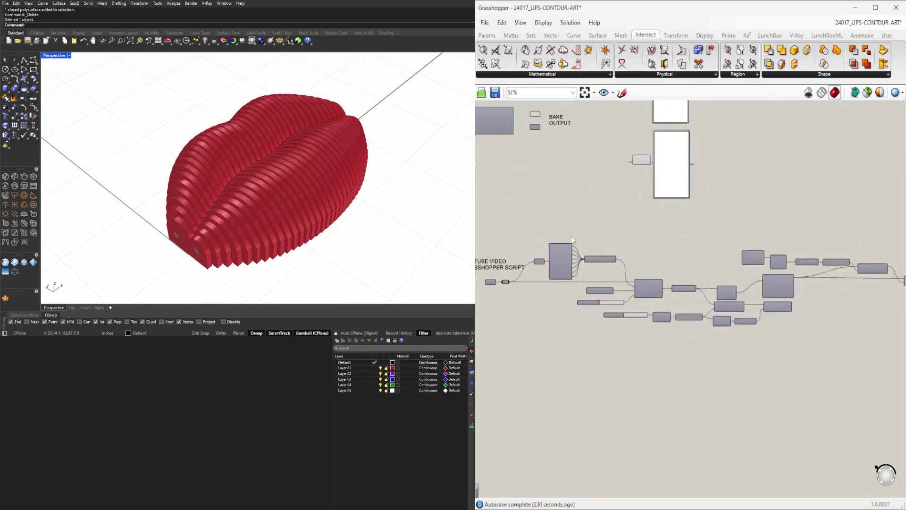
scroll(571, 236, "down", 2)
scroll(806, 324, "up", 2)
left_click_drag(831, 337, 530, 246)
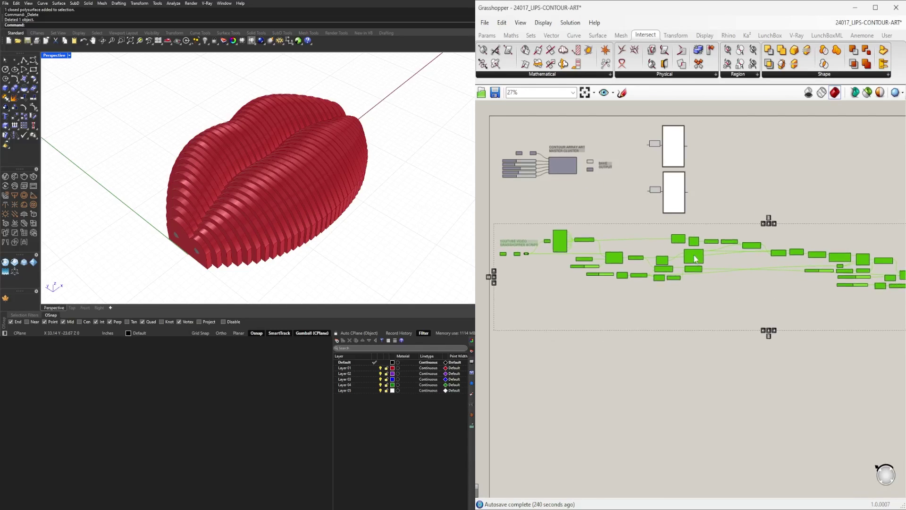
left_click(610, 233)
scroll(610, 233, "down", 1)
scroll(660, 236, "up", 1)
Step: Move the Cluster's Custom Previews and Colour Pickers closer to the BAKE OUTPUT Breps
left_click_drag(787, 288, 724, 191)
scroll(669, 226, "up", 1)
scroll(822, 239, "up", 1)
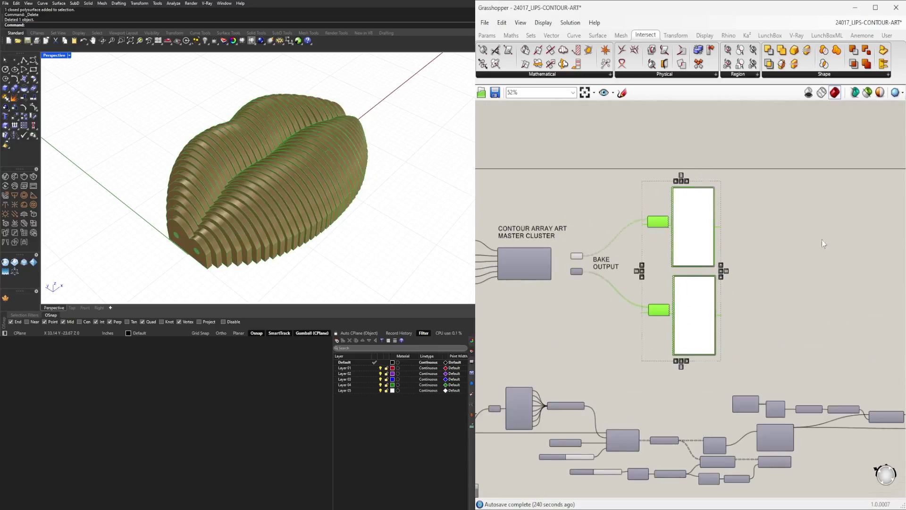
left_click(731, 312)
scroll(731, 311, "up", 1)
scroll(727, 329, "down", 1)
scroll(610, 261, "down", 5)
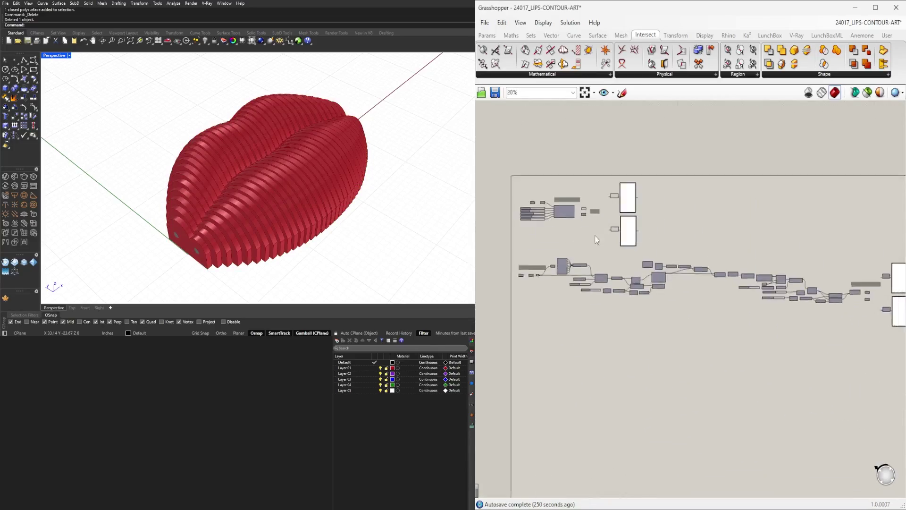